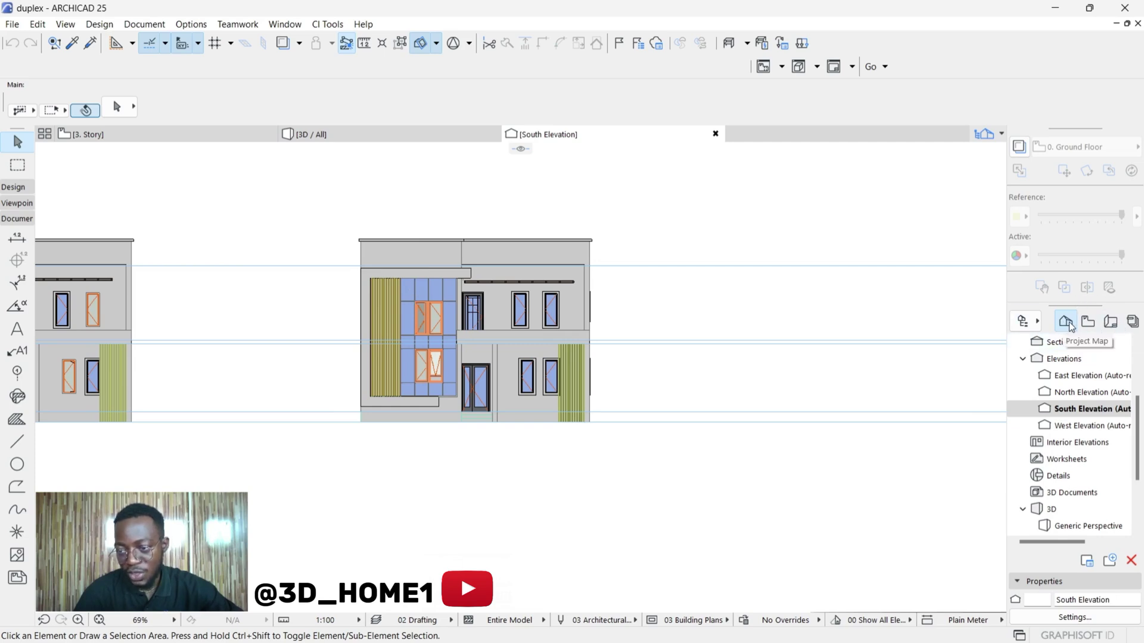
Step: Show the Layout Book and scroll down to the Masters folder with A4 Portrait, A3, A2 and A1 Landscape
left_click(1110, 322)
scroll(1071, 390, "down", 2)
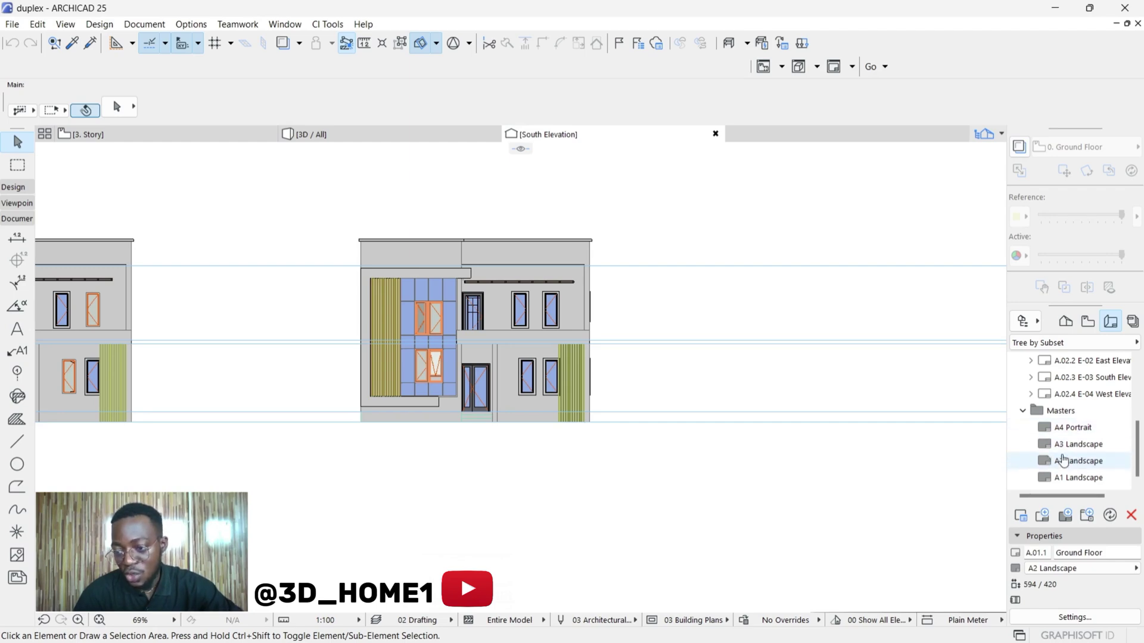
Step: Open the A3 Landscape master and zoom in on its title block
double_click(1081, 448)
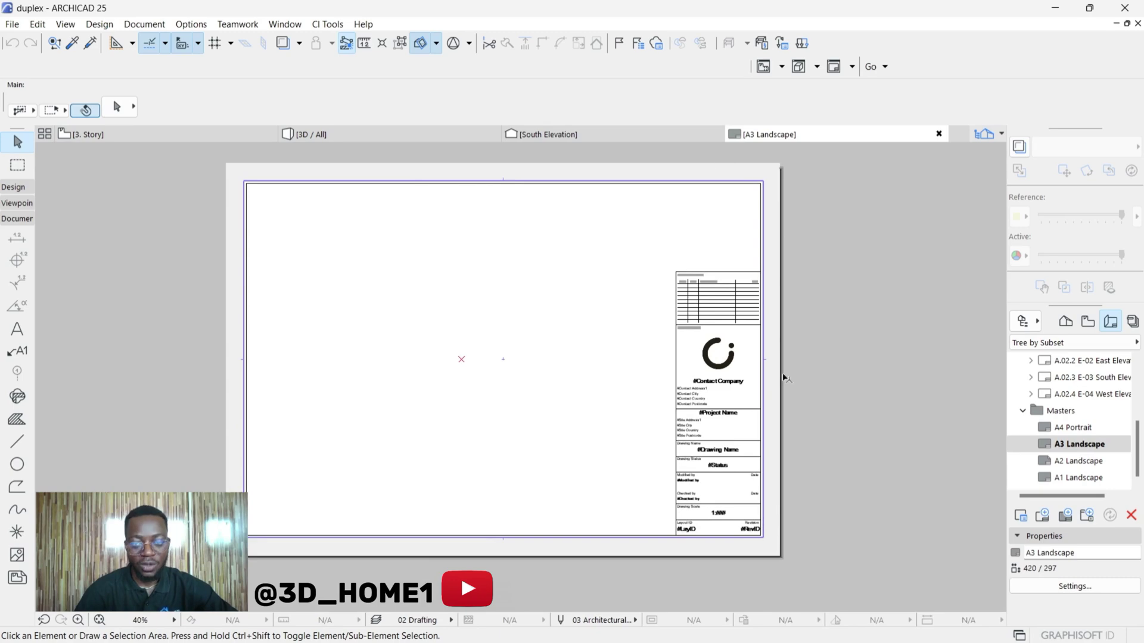
scroll(709, 271, "up", 2)
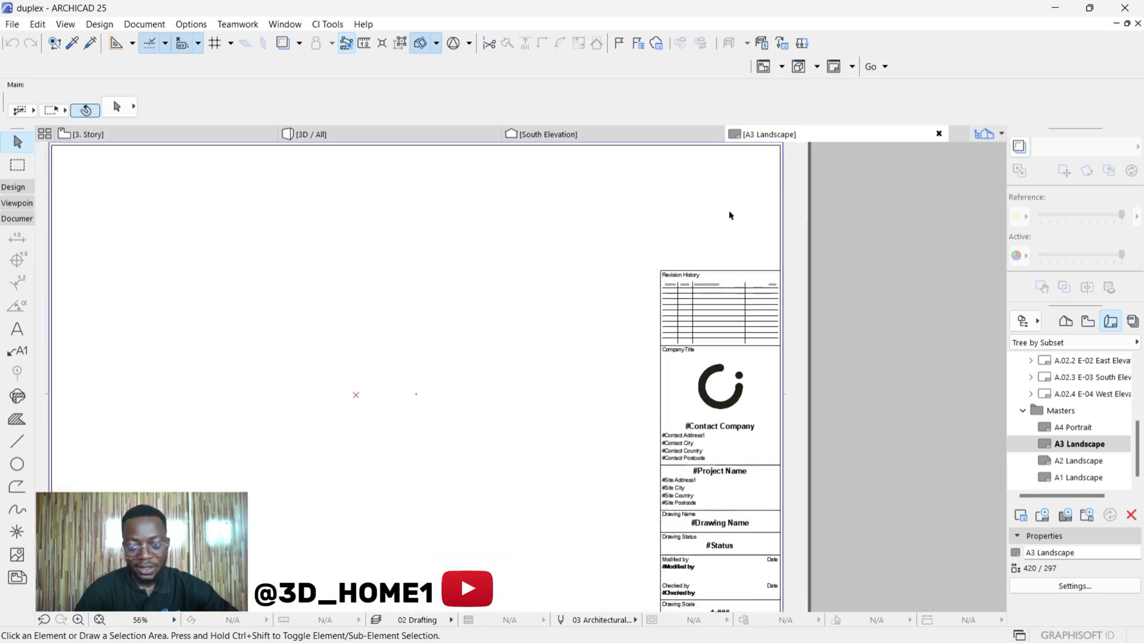
scroll(714, 249, "down", 3)
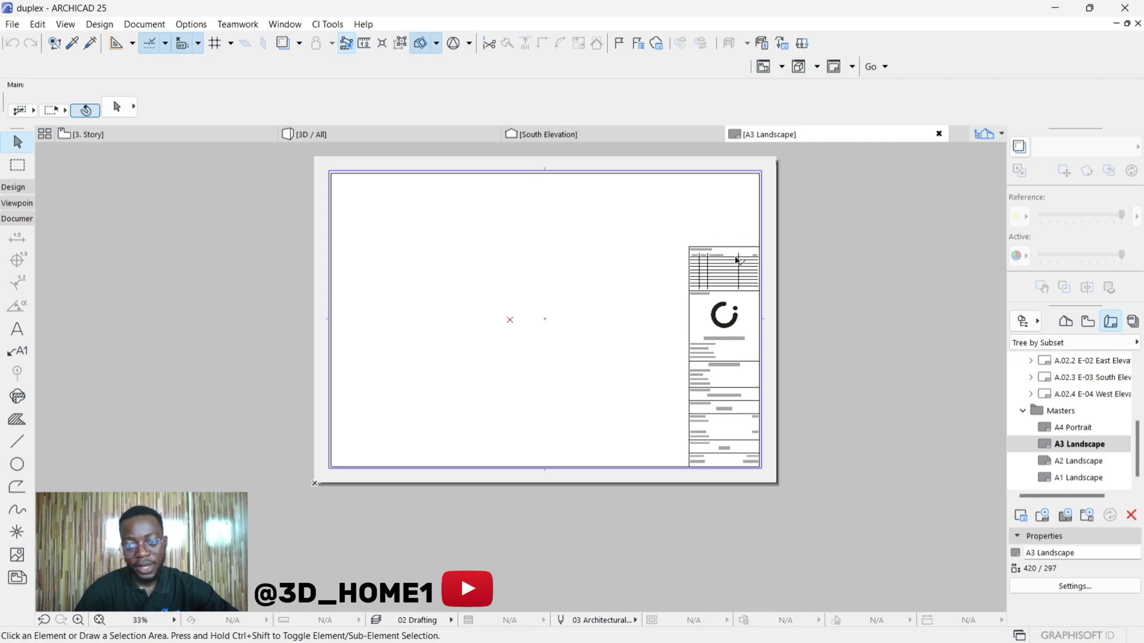
scroll(736, 260, "up", 1)
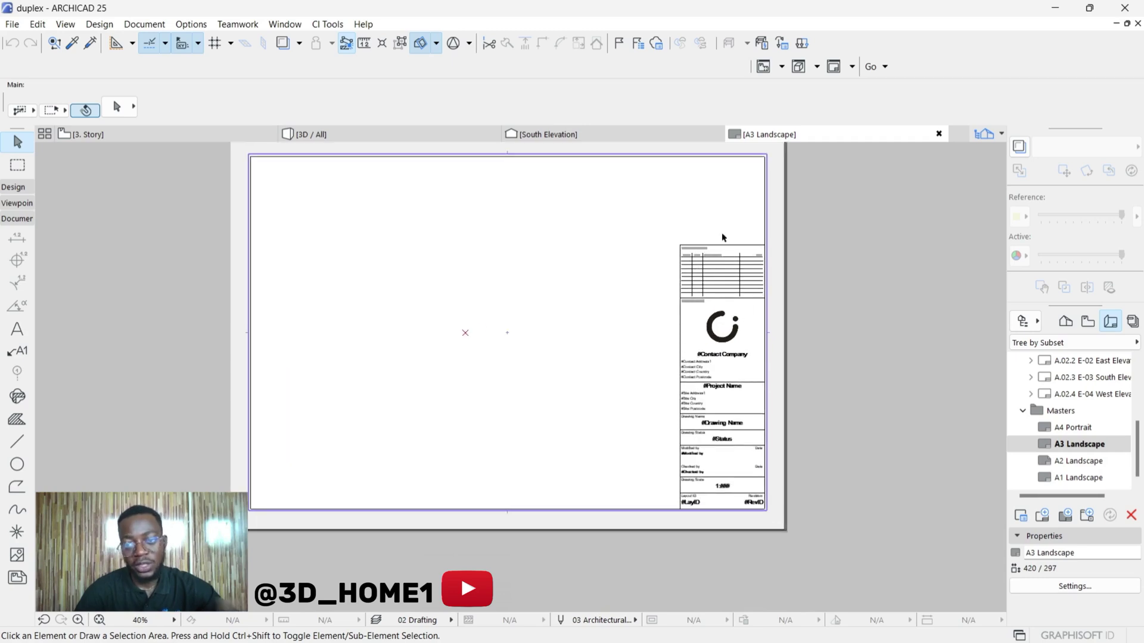
scroll(722, 237, "up", 5)
scroll(691, 273, "down", 2)
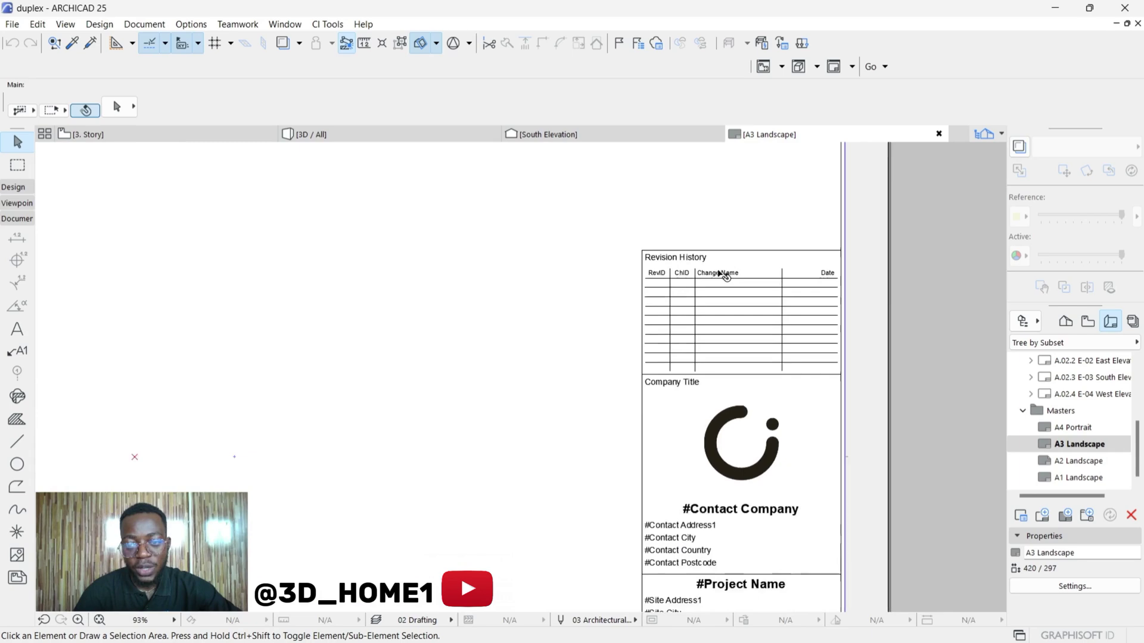
scroll(702, 276, "up", 2)
scroll(704, 276, "up", 1)
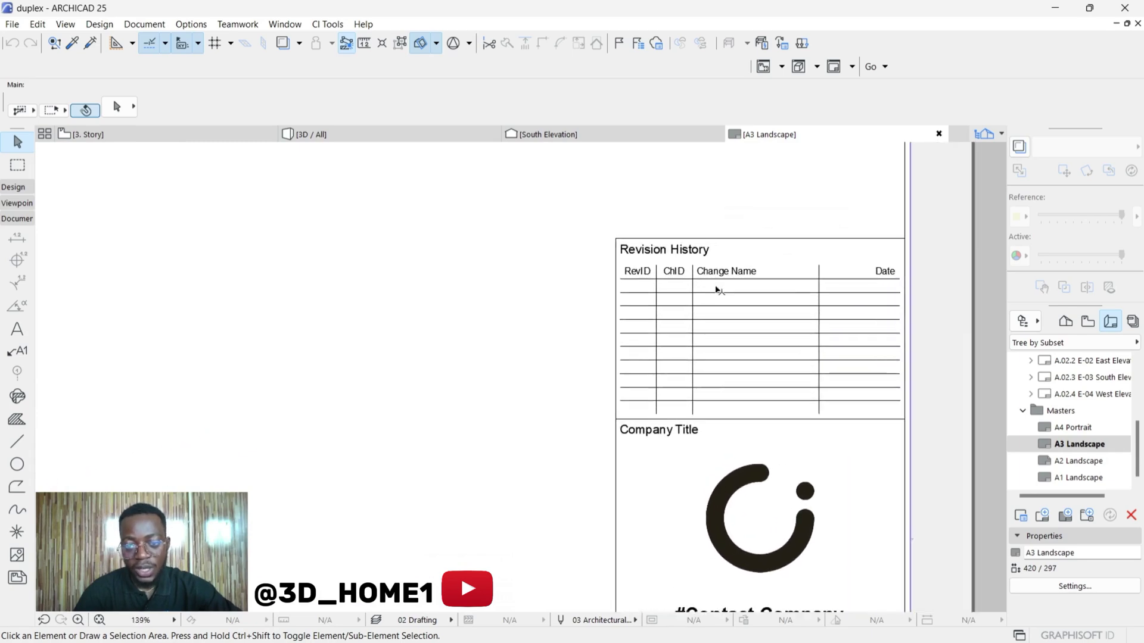
Step: Draw a text frame in the RevID cell, then abandon the empty text block
left_click(17, 329)
scroll(655, 301, "up", 5)
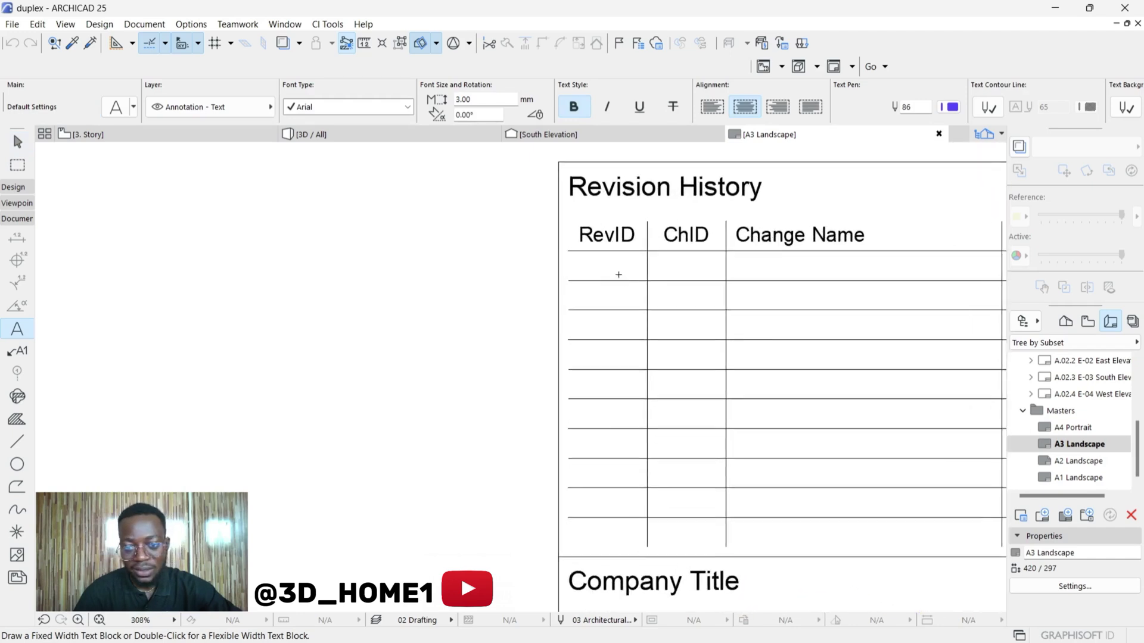
left_click(583, 260)
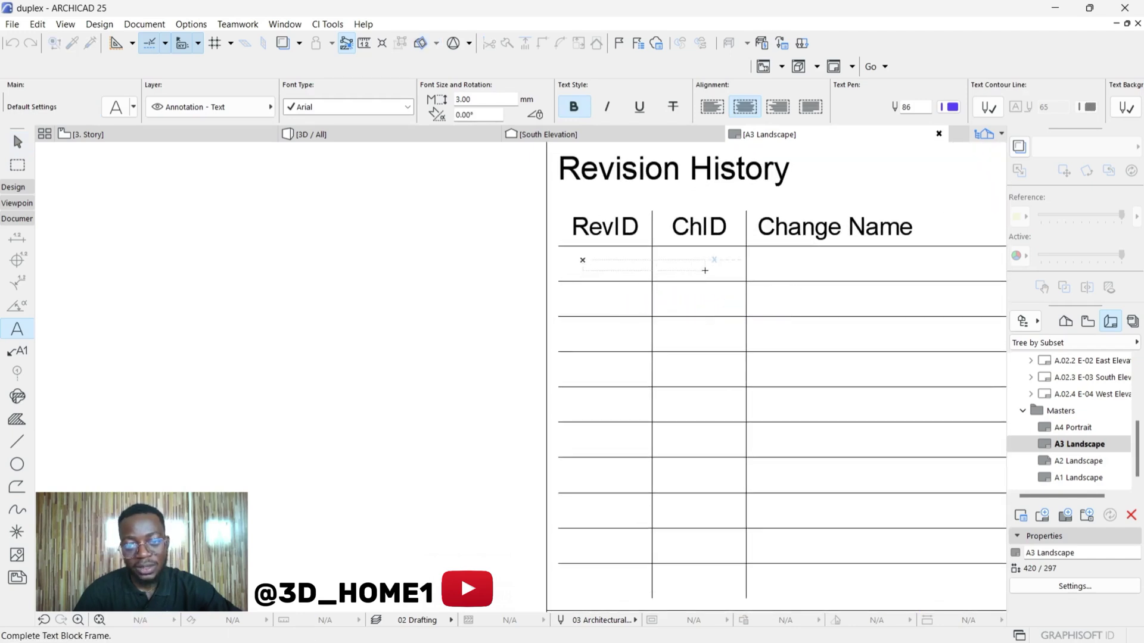
left_click(708, 317)
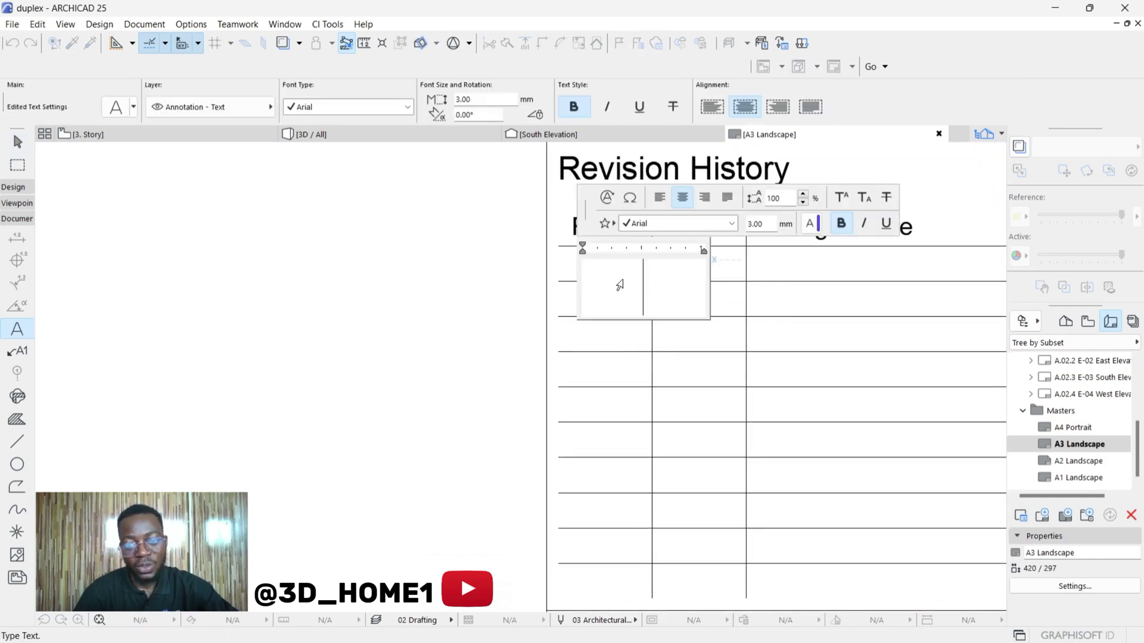
key("Escape")
key("Escape")
scroll(672, 231, "down", 3)
Step: Select and delete the revision table and company logo, then undo to restore them
left_click(672, 222)
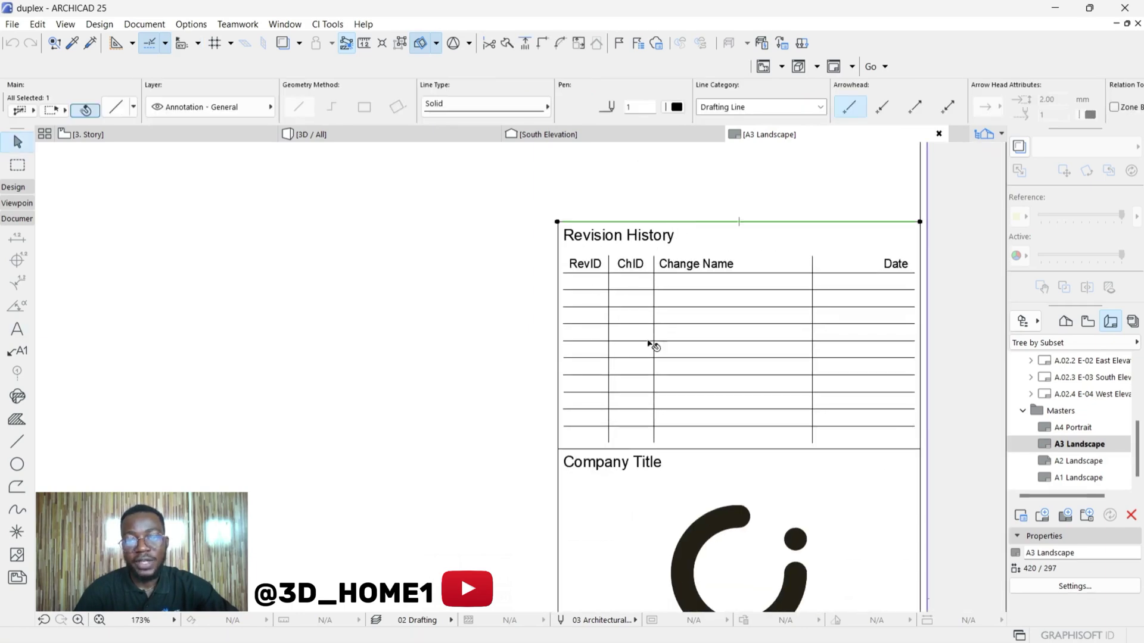
scroll(658, 311, "down", 4)
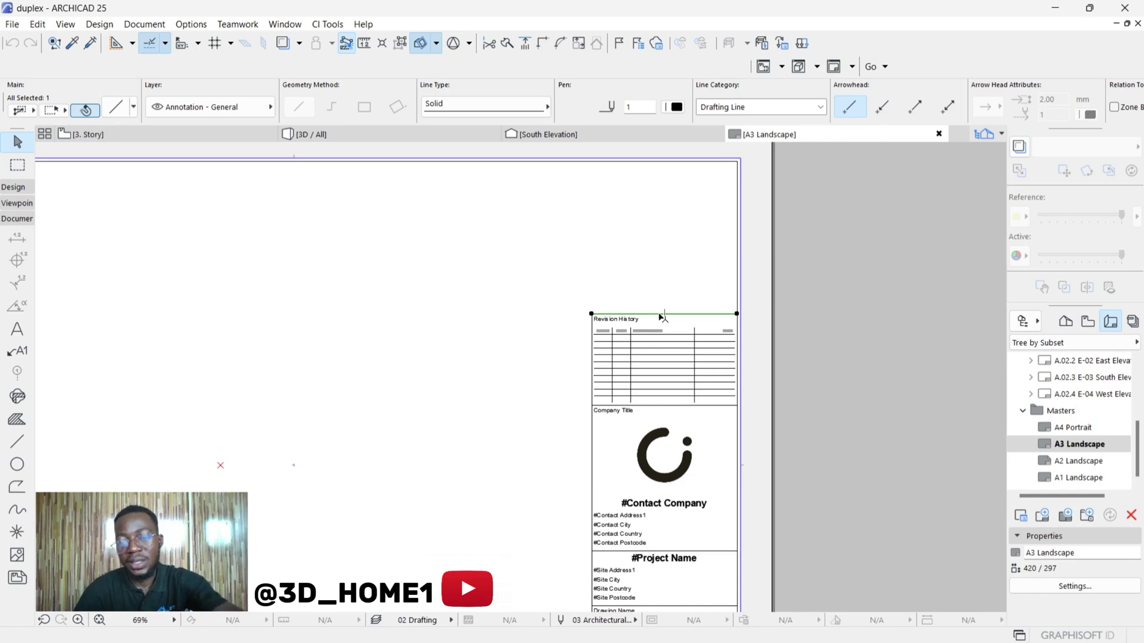
left_click(659, 319)
left_click(663, 305)
left_click(526, 451)
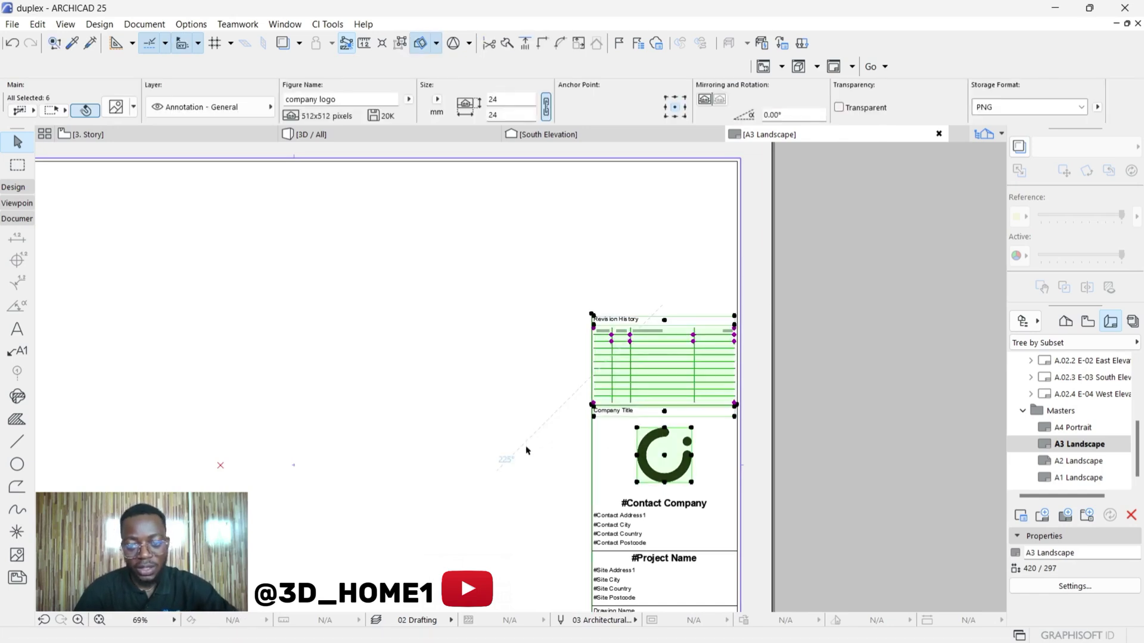
key("Delete")
scroll(720, 335, "down", 4)
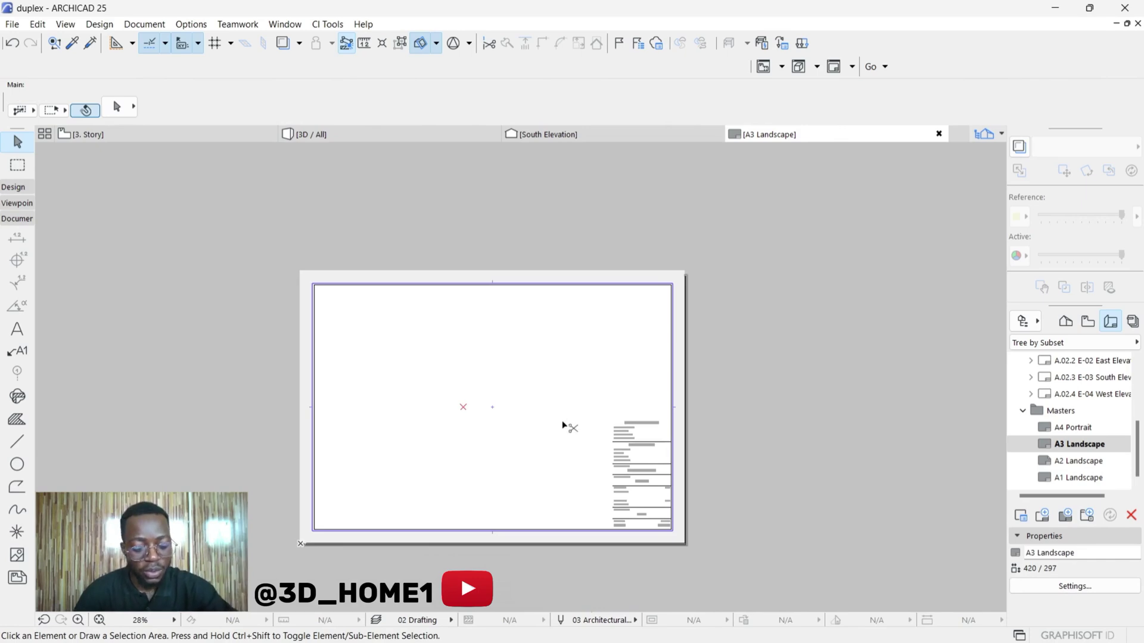
key("ctrl+z")
Step: Deselect the restored elements and select a title block line to inspect it
scroll(569, 426, "up", 3)
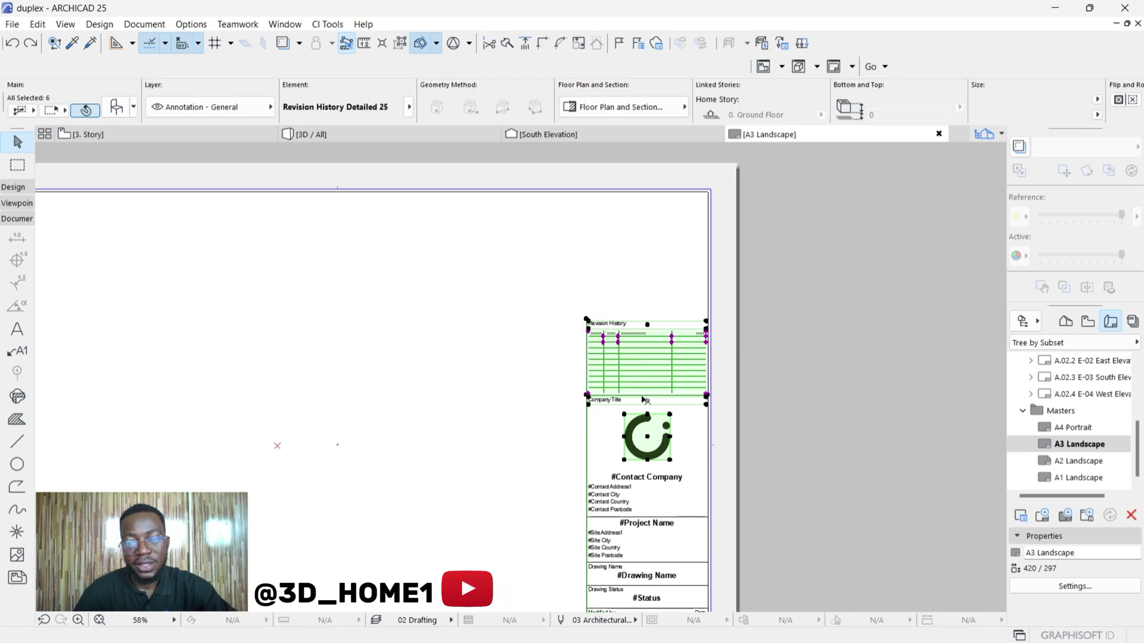
left_click(585, 280)
left_click(637, 343)
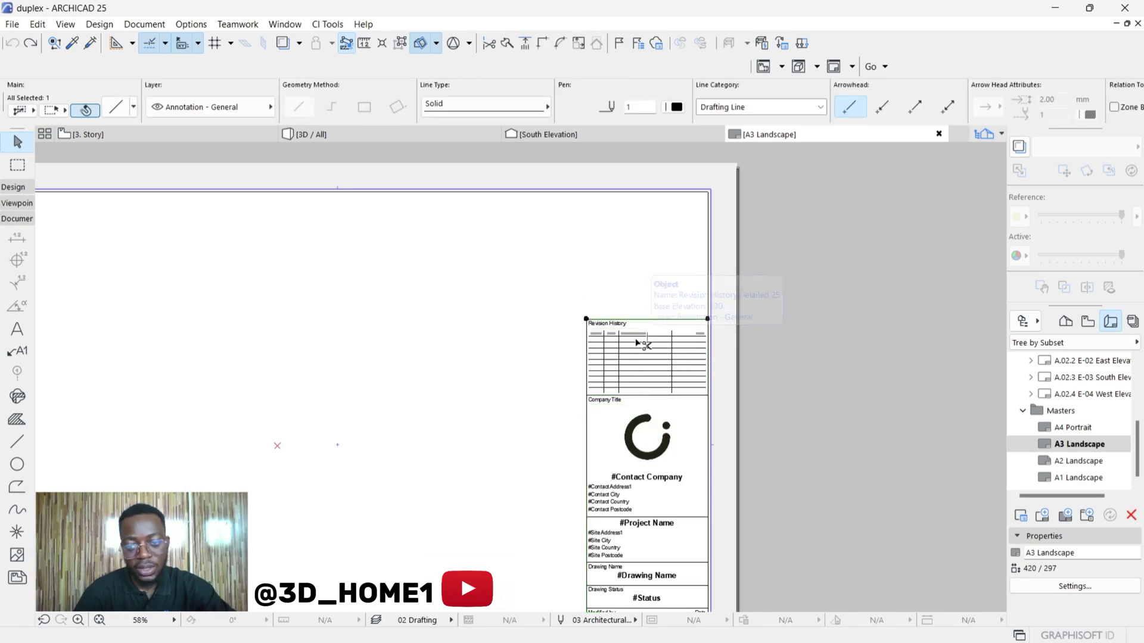
scroll(644, 322, "down", 2)
scroll(620, 309, "down", 2)
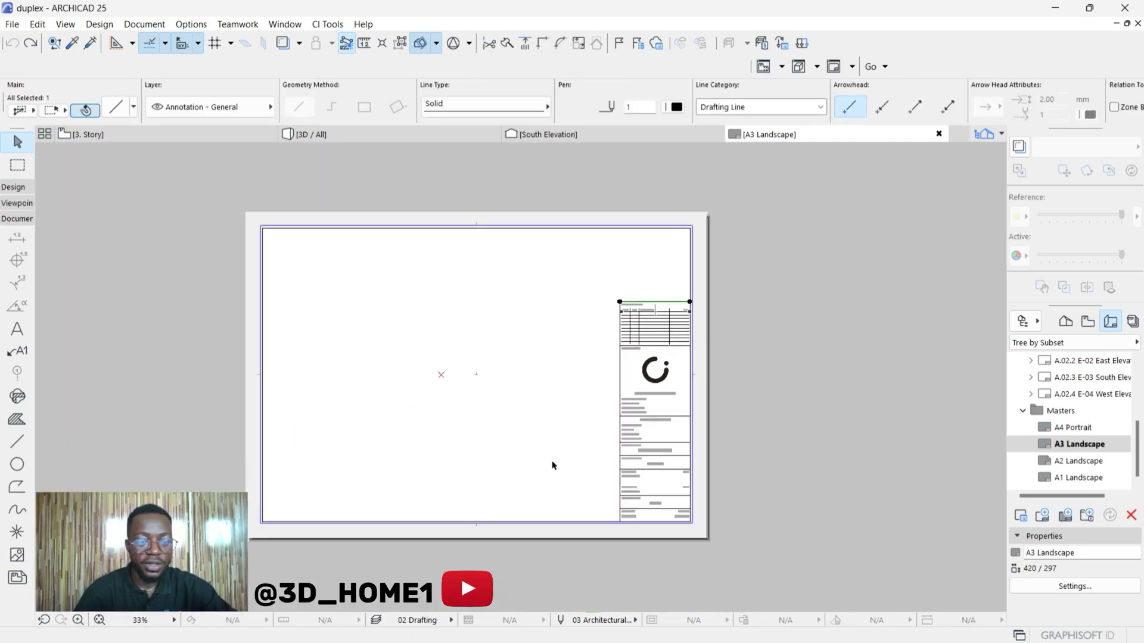
scroll(274, 491, "up", 3)
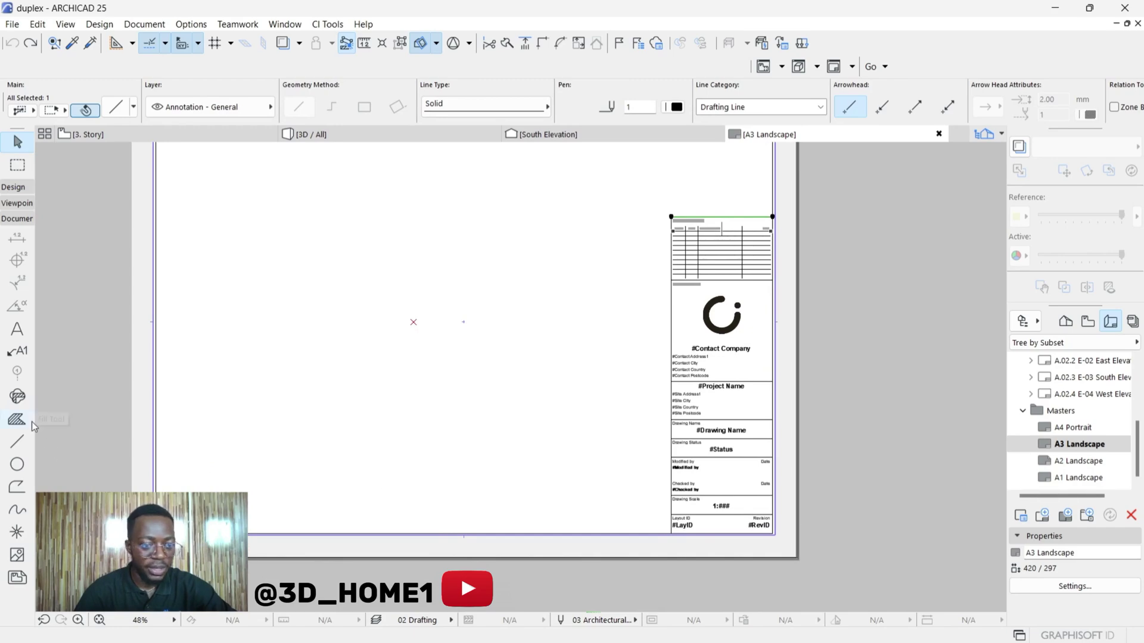
Step: With the Line tool's rectangle geometry, draw a strip rectangle along the sheet bottom
left_click(17, 441)
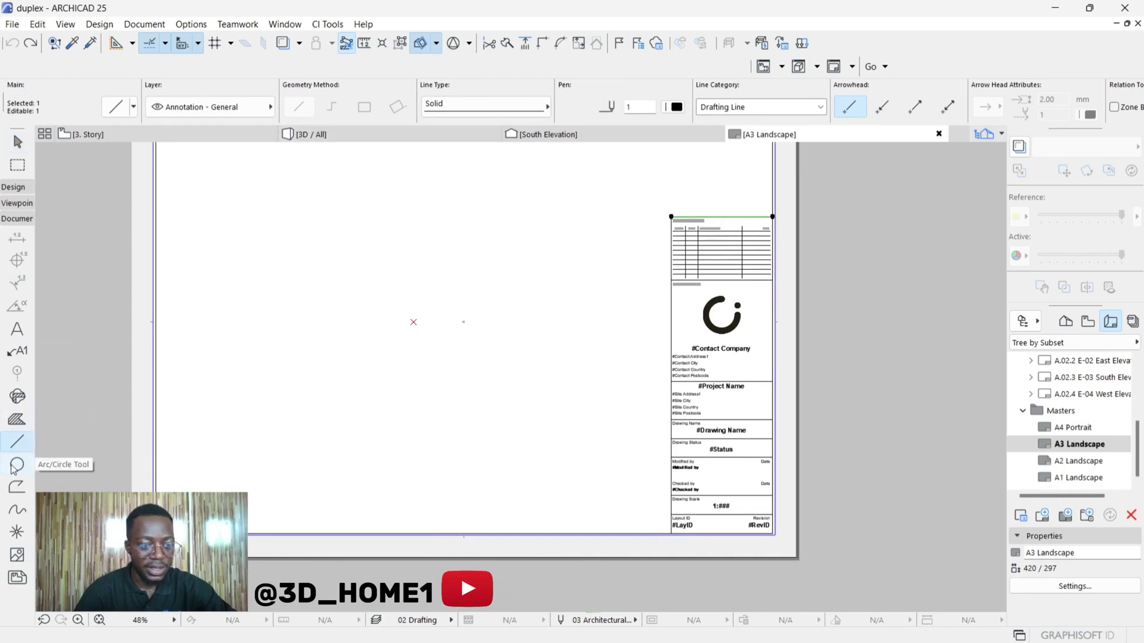
left_click(15, 187)
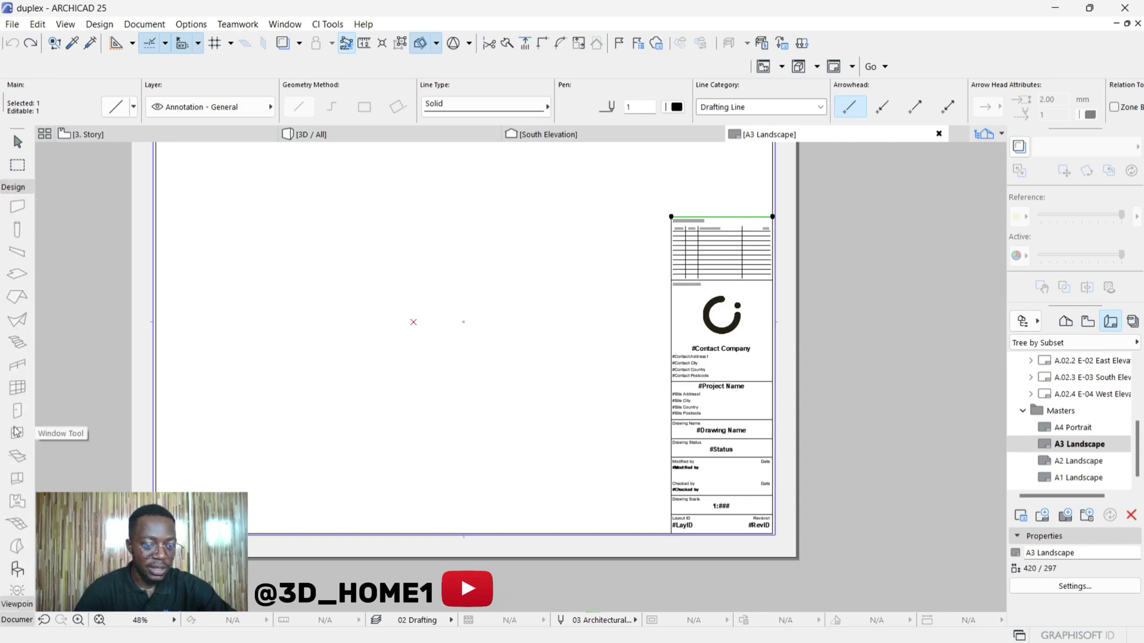
left_click(17, 620)
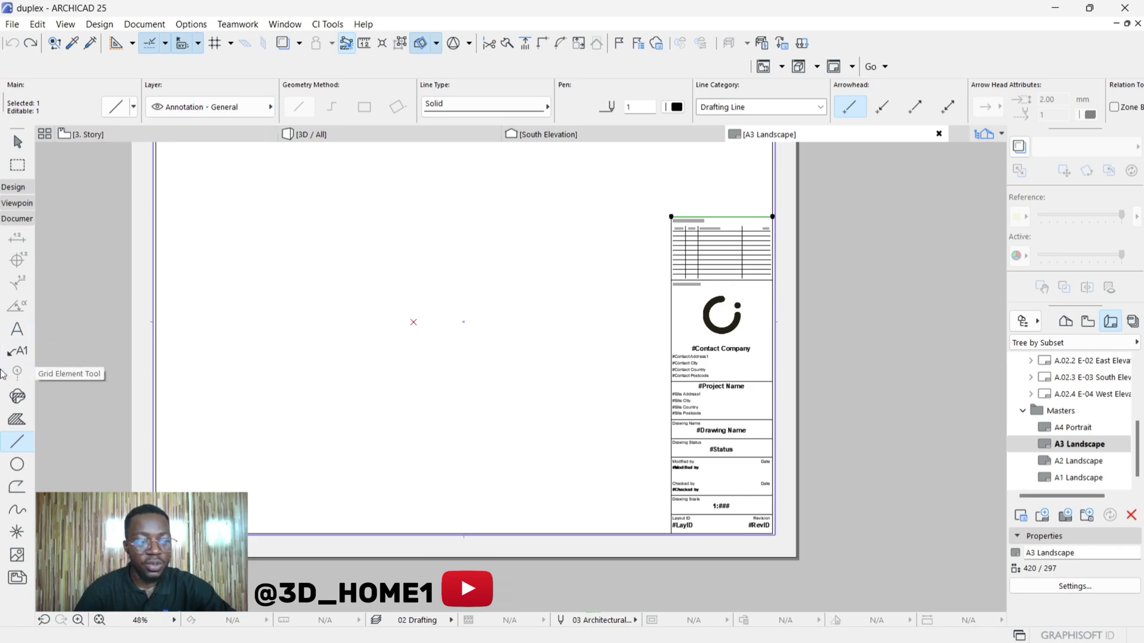
left_click(16, 450)
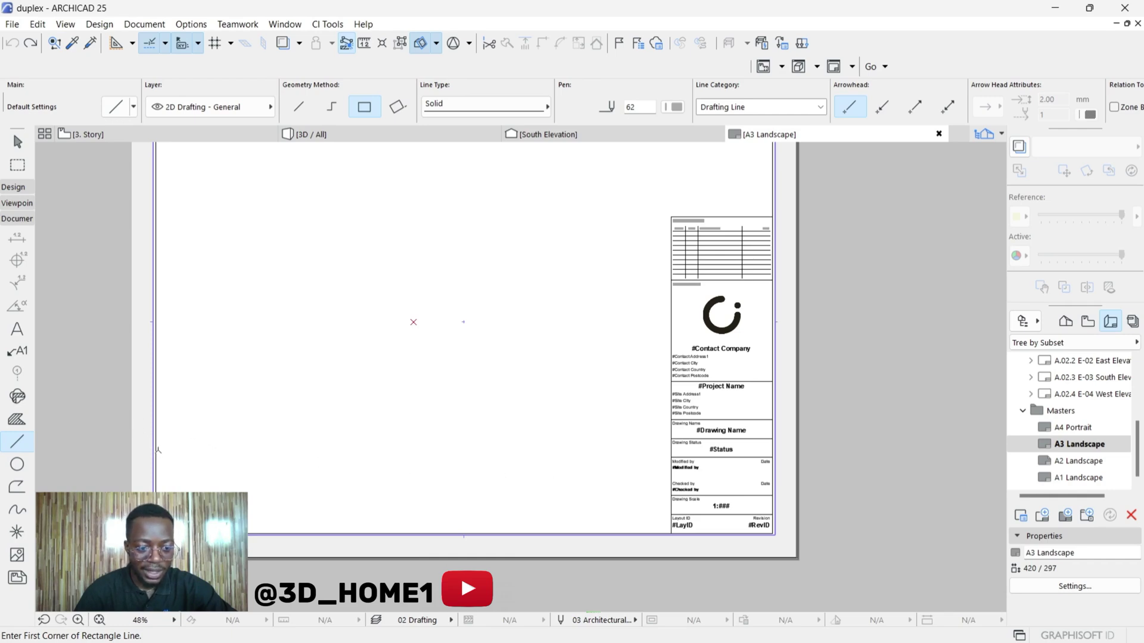
left_click(156, 451)
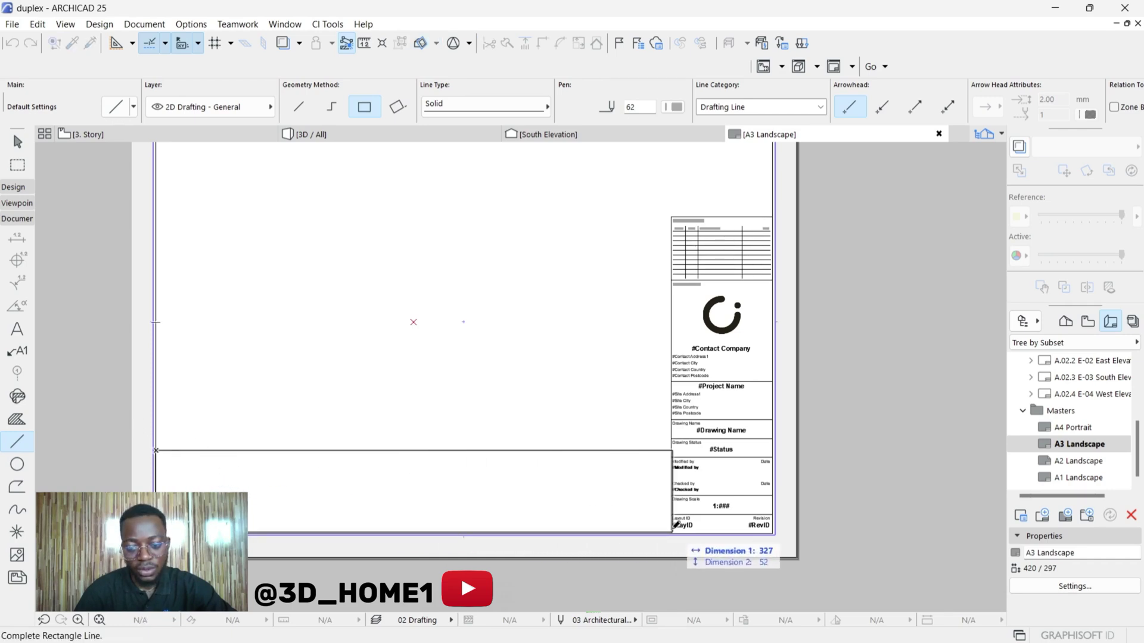
left_click(672, 532)
scroll(371, 475, "up", 2)
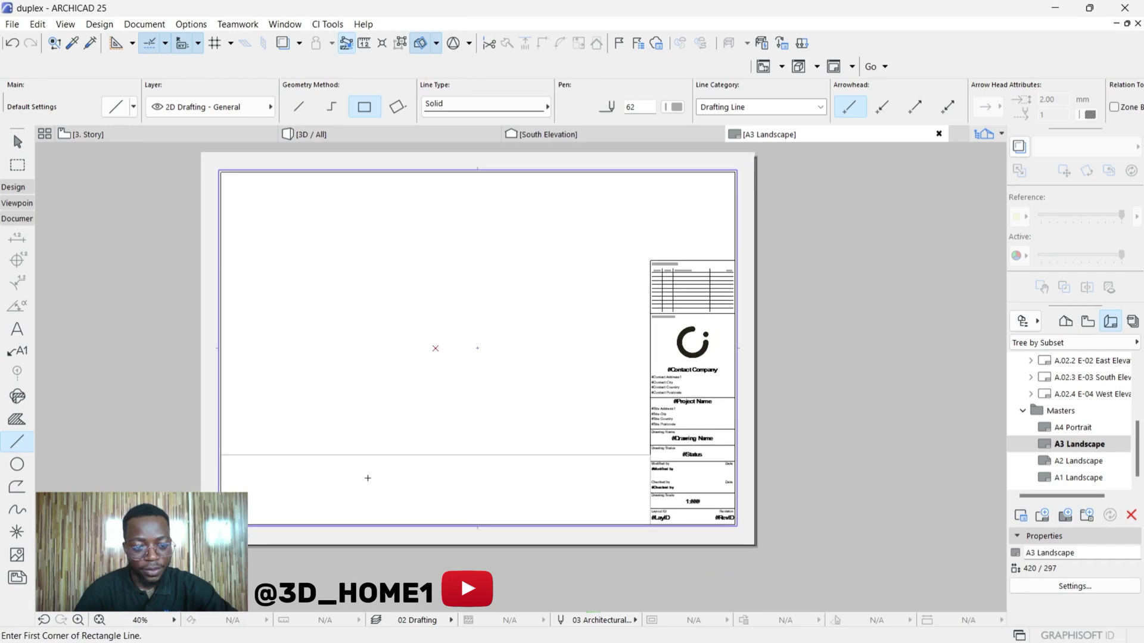
scroll(287, 470, "down", 1)
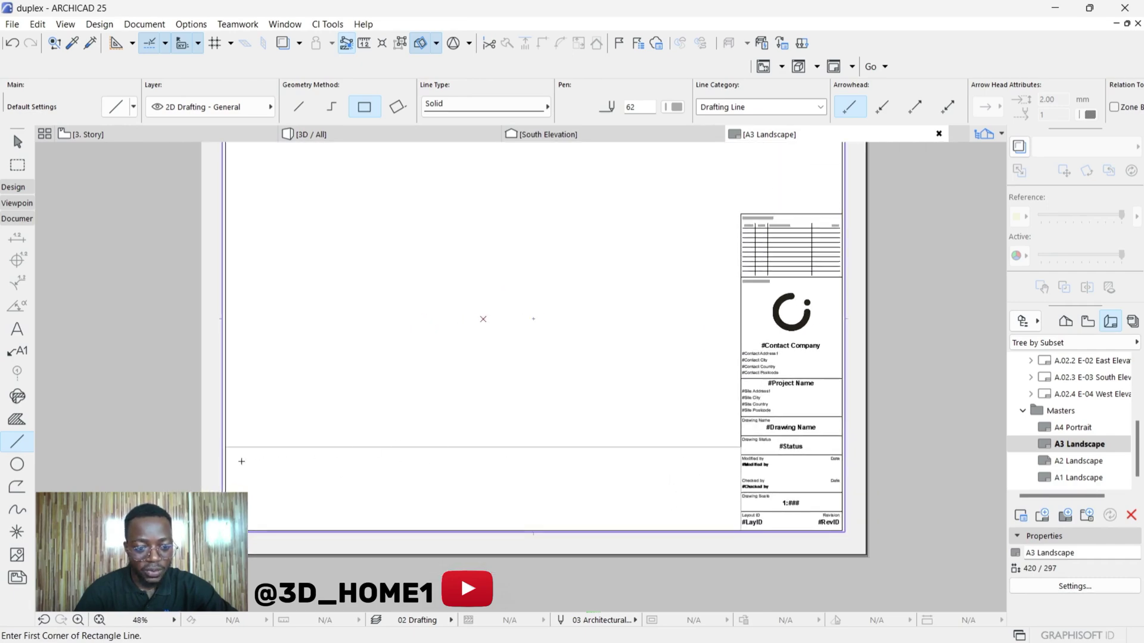
scroll(236, 458, "up", 2)
Step: Draw three smaller rectangles inside the bottom strip near the lower-left boxes
left_click(232, 451)
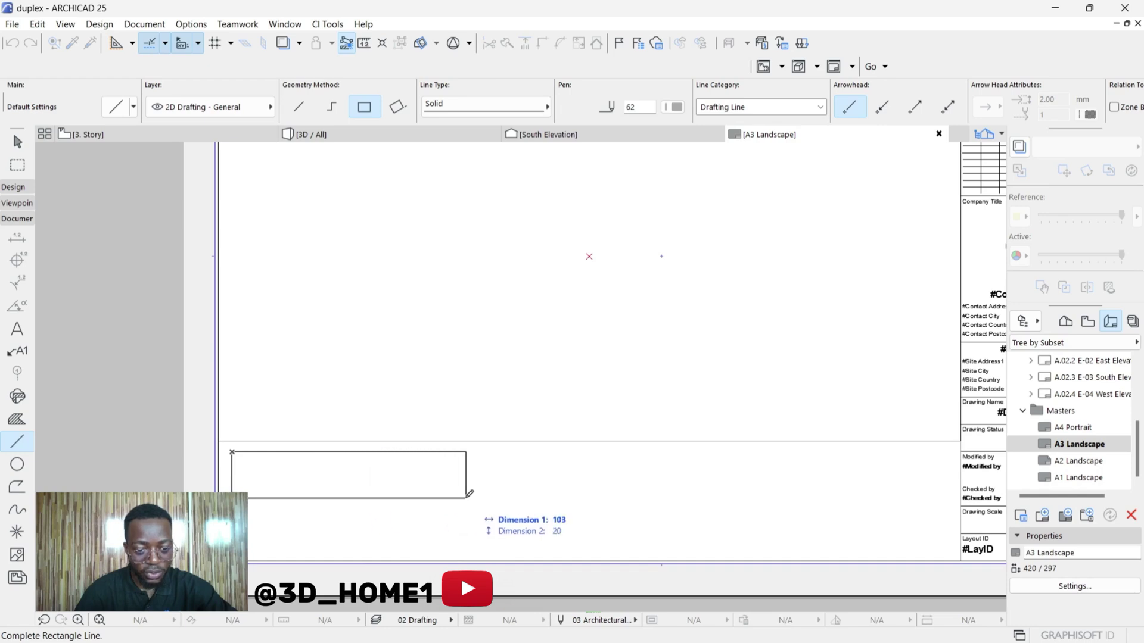
left_click(475, 498)
scroll(268, 527, "up", 3)
left_click(229, 507)
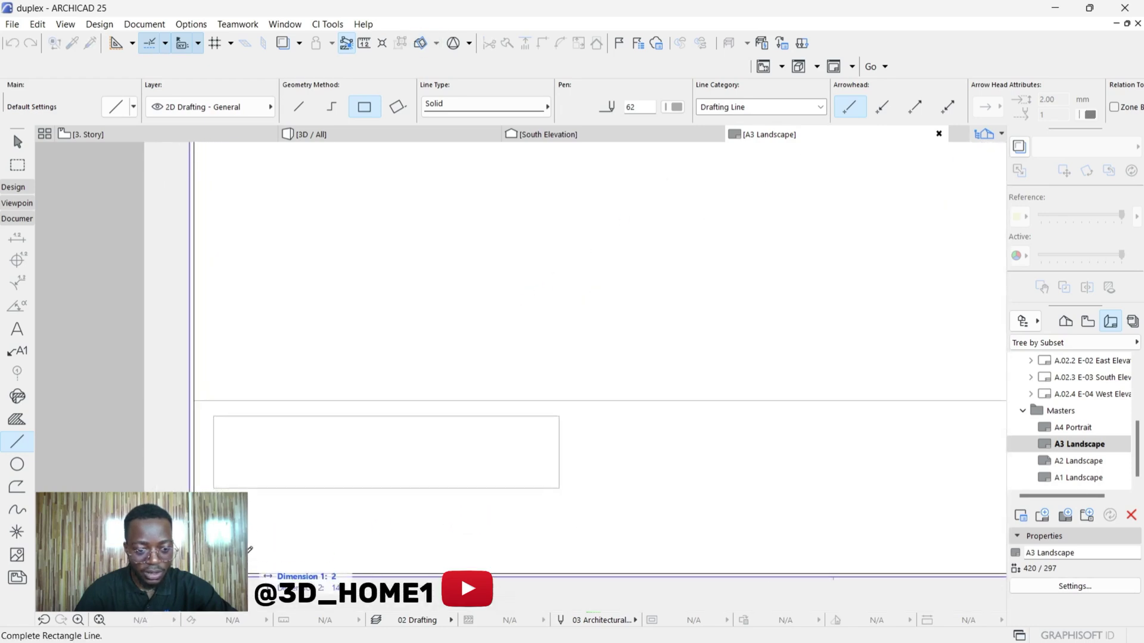
left_click(310, 560)
left_click(343, 505)
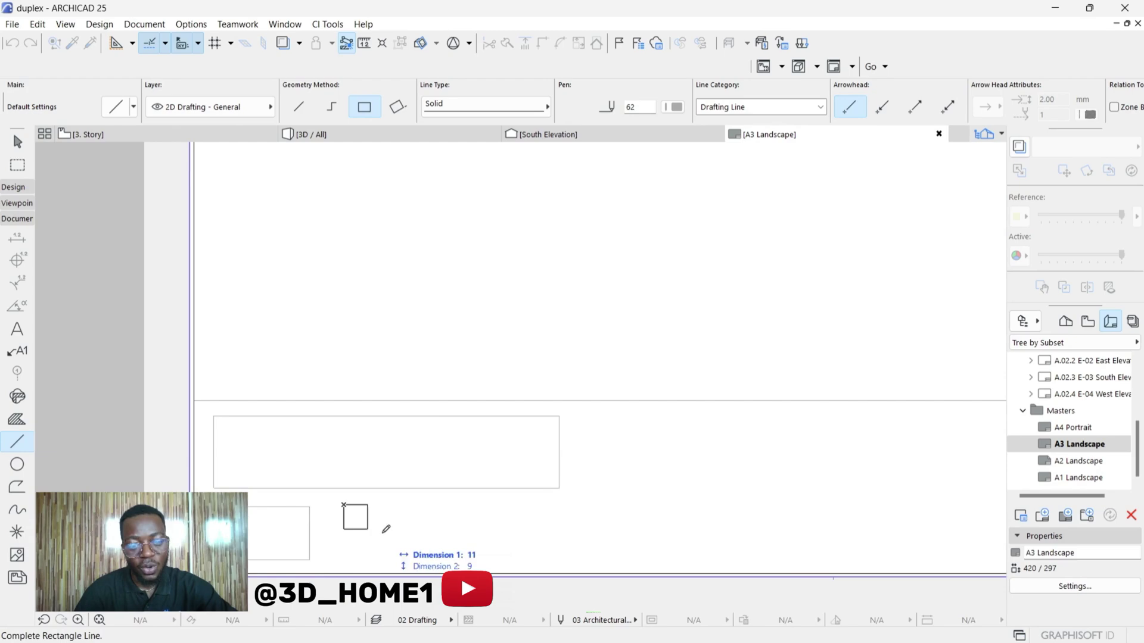
left_click(498, 545)
Step: Add a text frame in the upper box reading 'BUILDING'
key("ctrl+'")
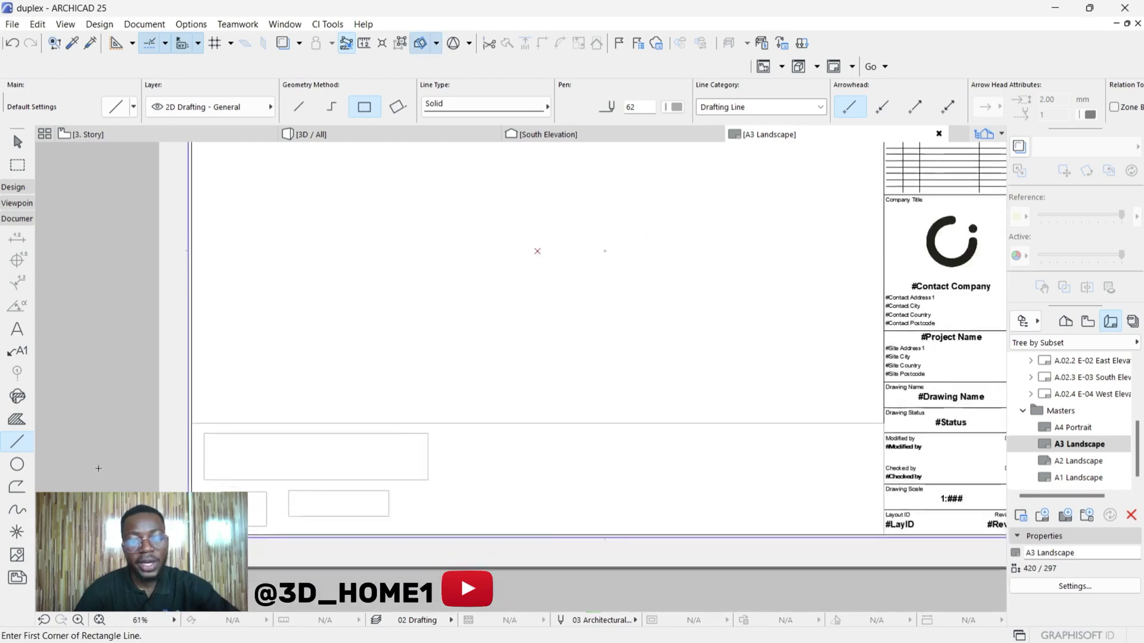
left_click(17, 141)
left_click(17, 329)
scroll(225, 485, "up", 2)
left_click(123, 418)
left_click(321, 447)
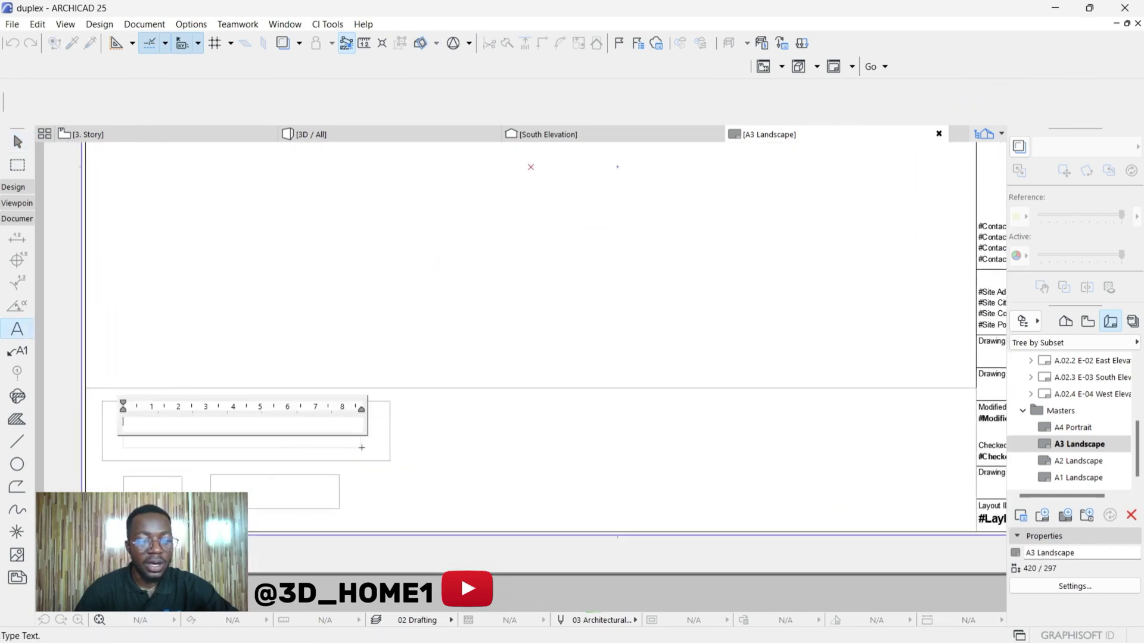
type("BUIL")
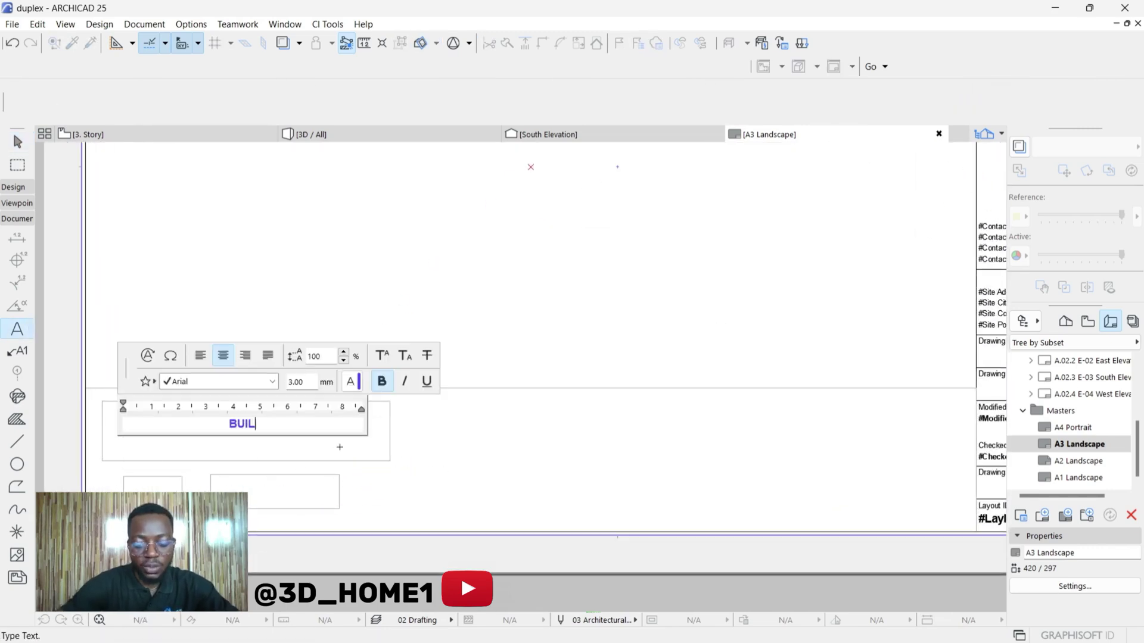
type("DING")
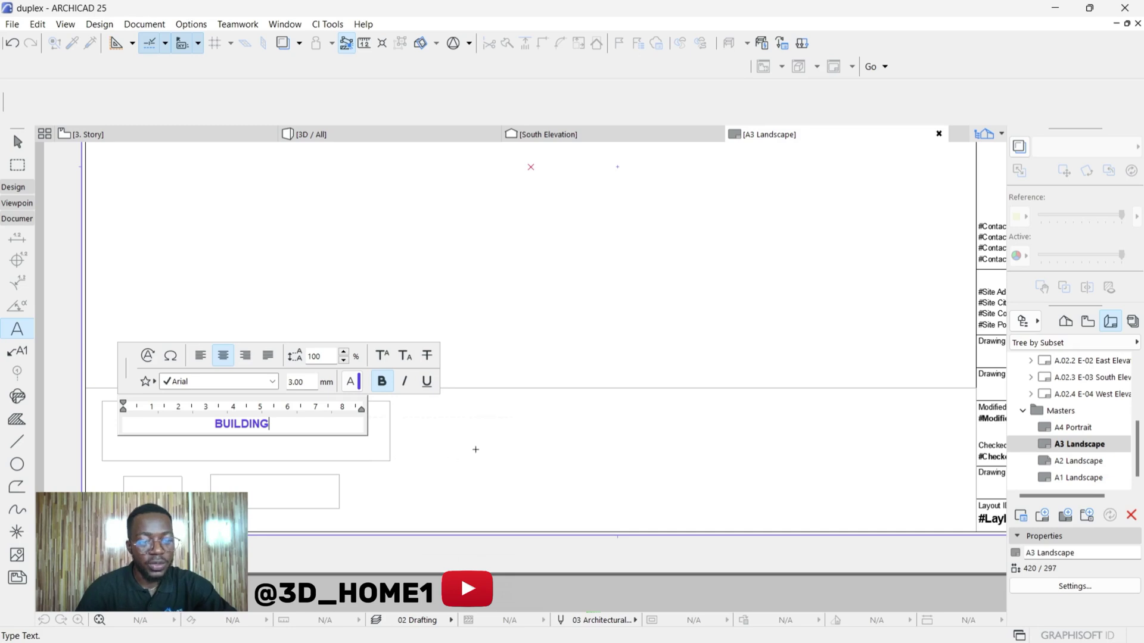
left_click(474, 449)
scroll(204, 431, "down", 4)
scroll(203, 479, "down", 1)
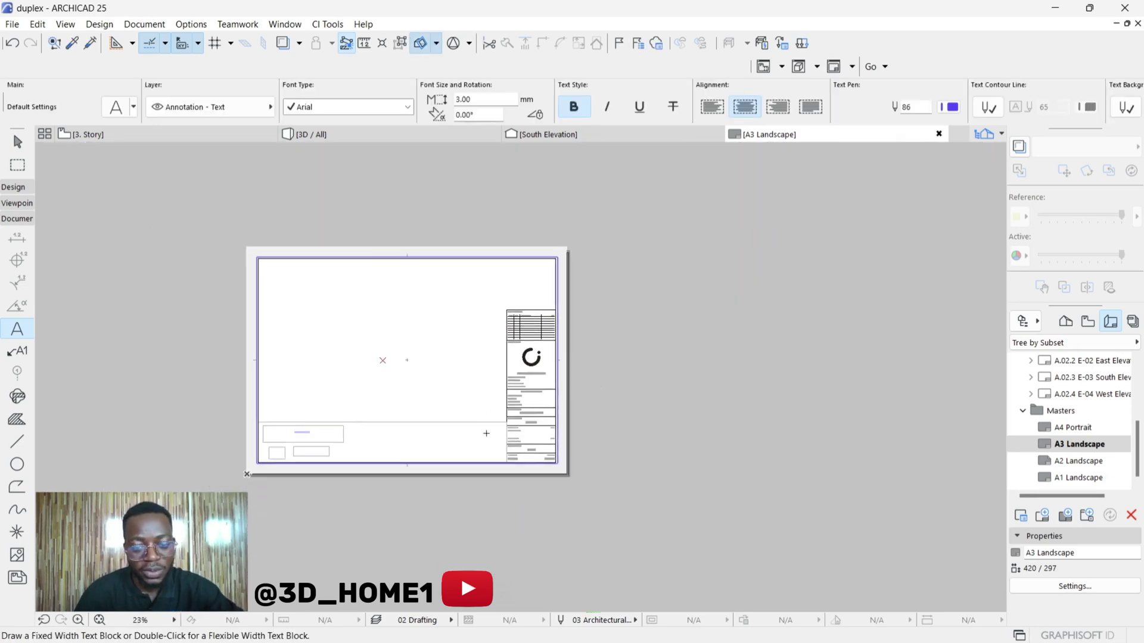
scroll(327, 486, "up", 3)
scroll(536, 429, "up", 3)
Step: Activate the #Project Name text block and retype it as '2BEDROOM BUNGALOW'
key("Escape")
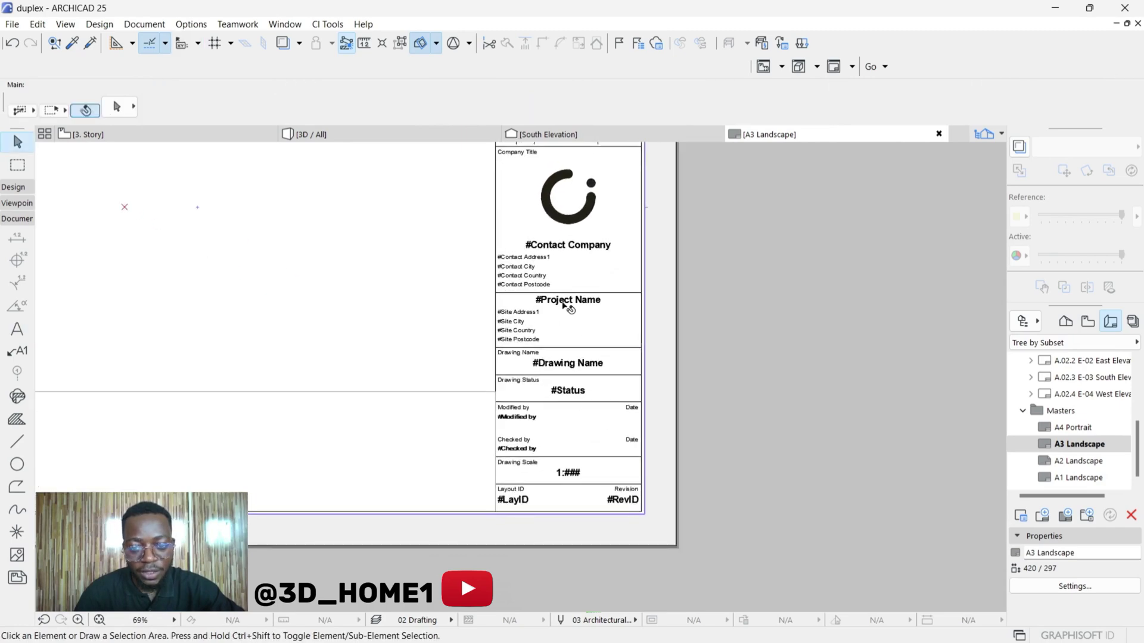
scroll(563, 294, "up", 2)
scroll(551, 308, "up", 2)
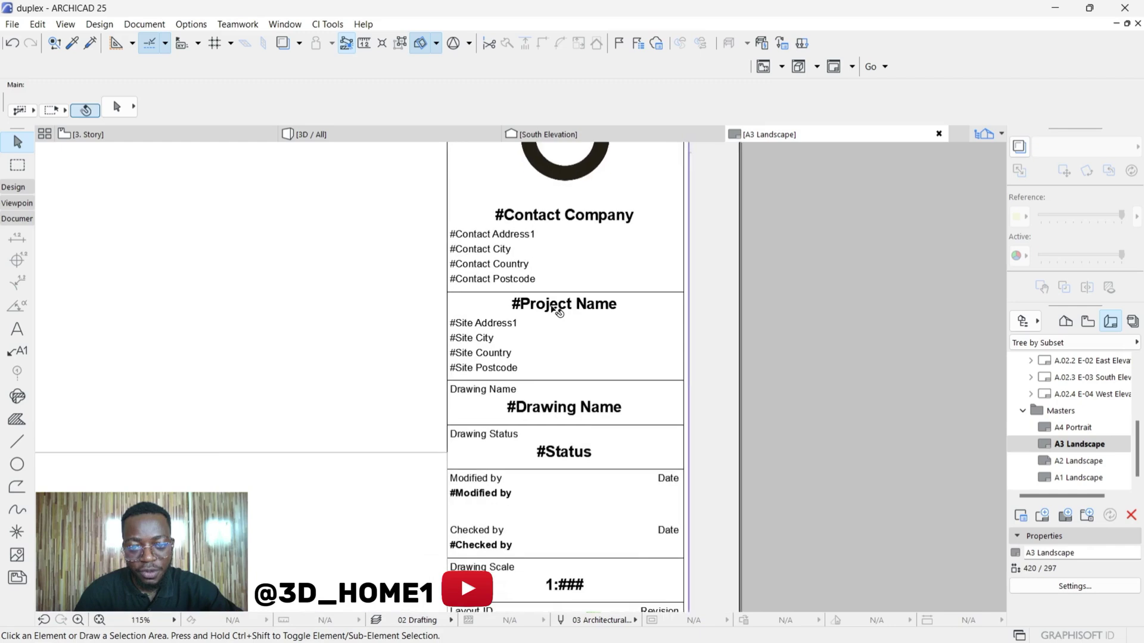
left_click(554, 307)
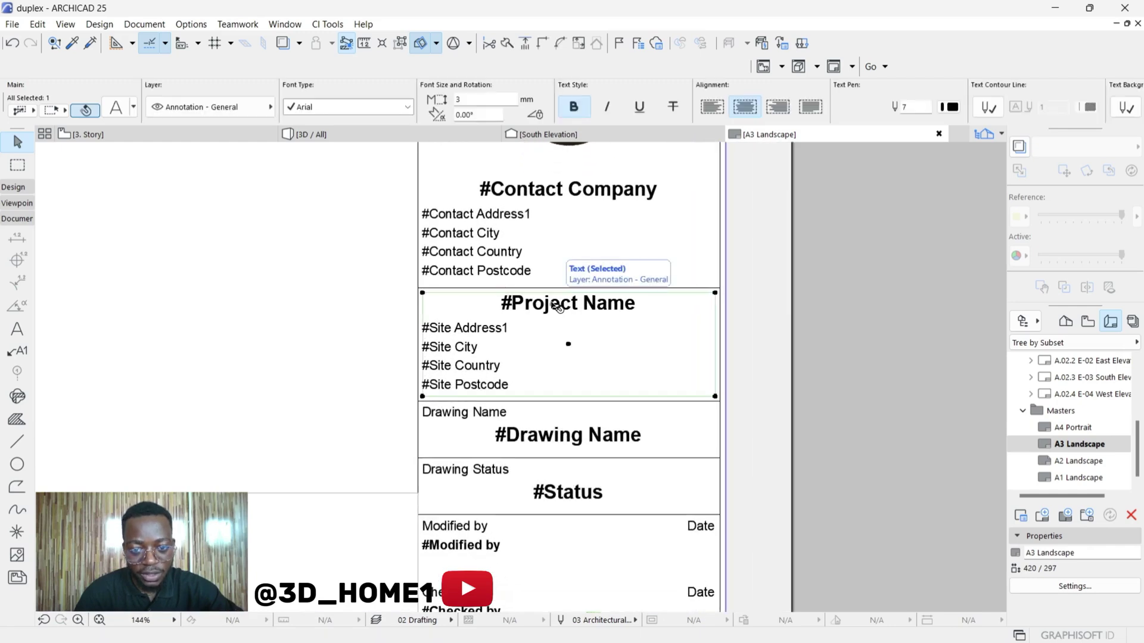
right_click(555, 305)
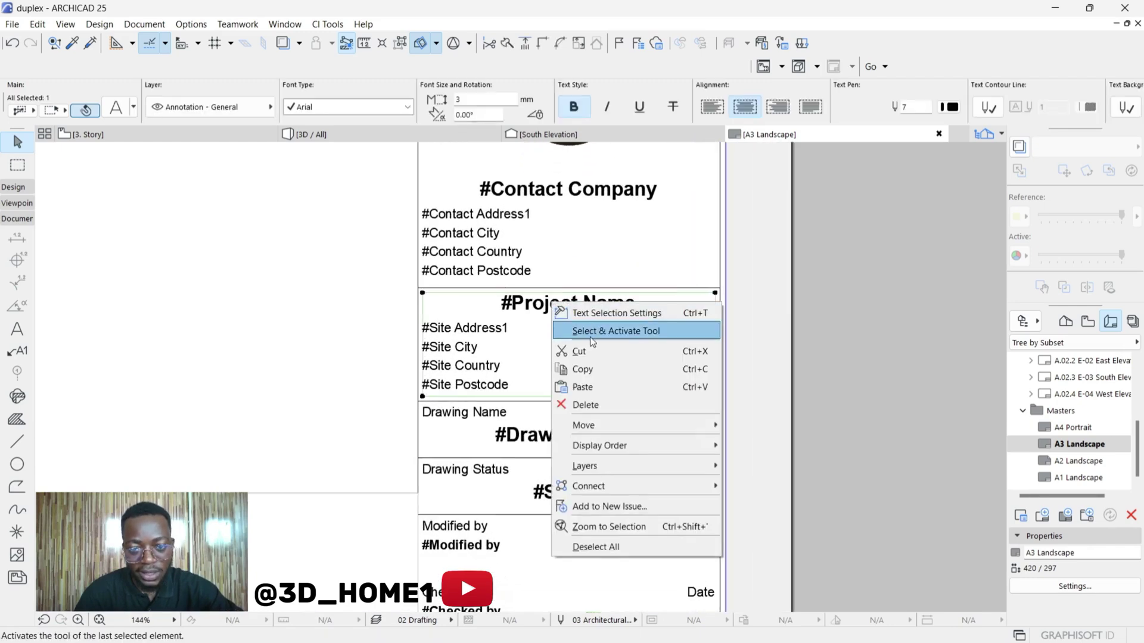
left_click(624, 331)
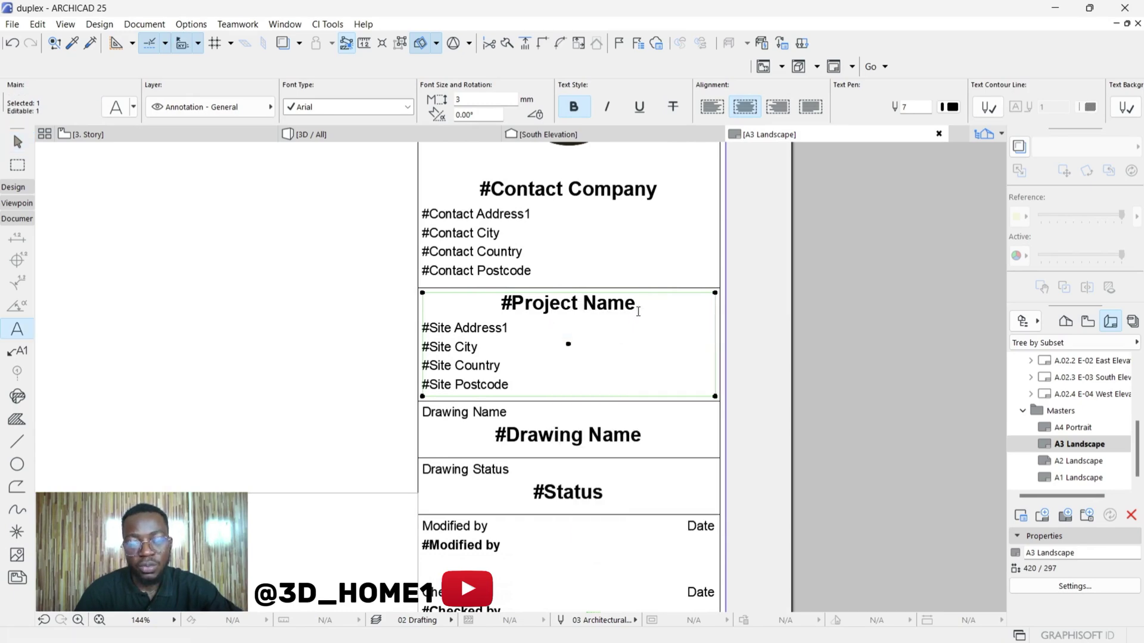
double_click(641, 309)
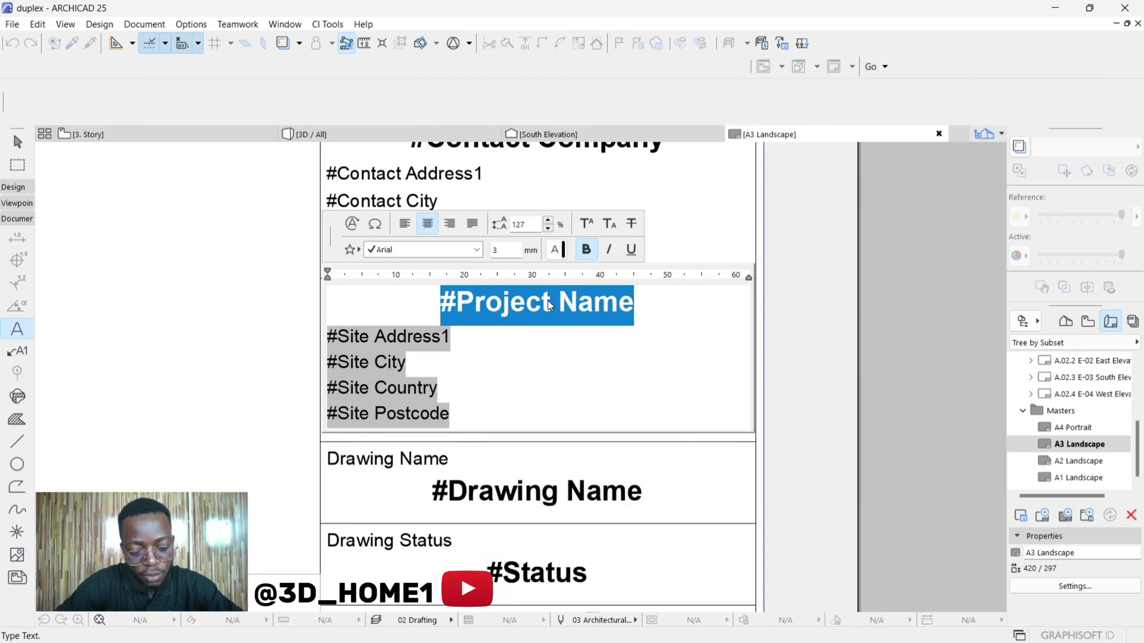
type("2BED")
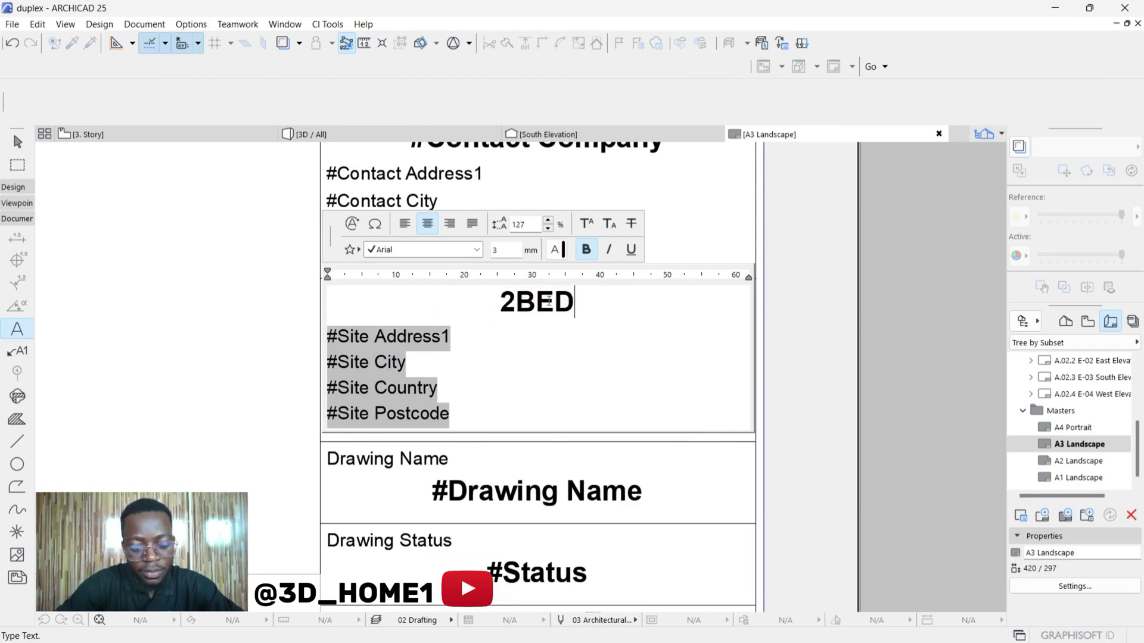
type("ROOM BU")
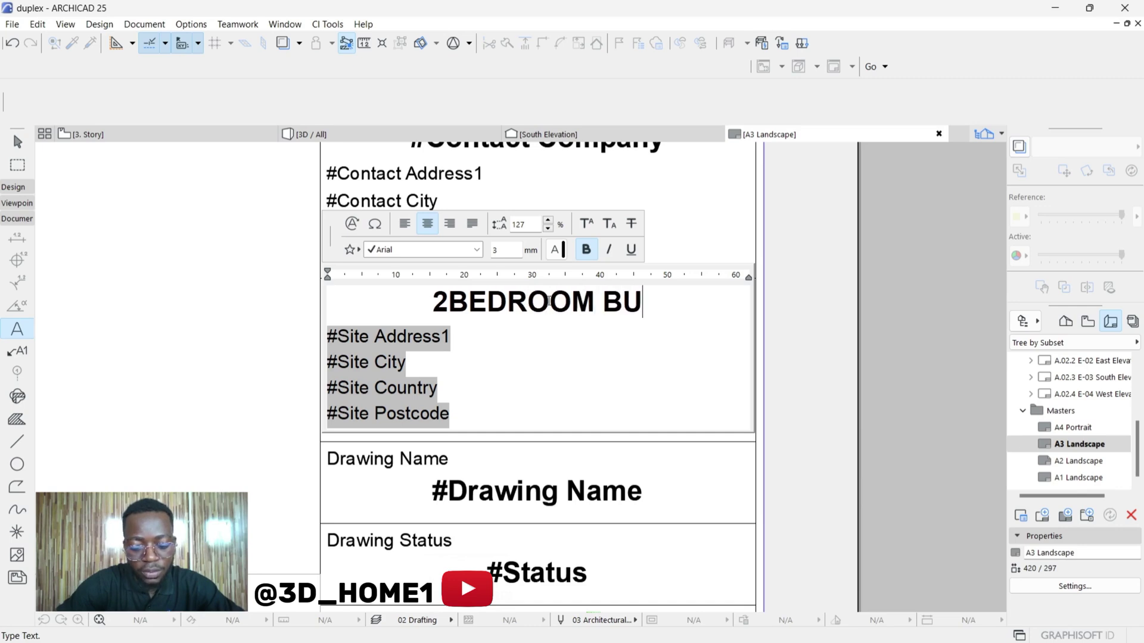
type("NGALOW")
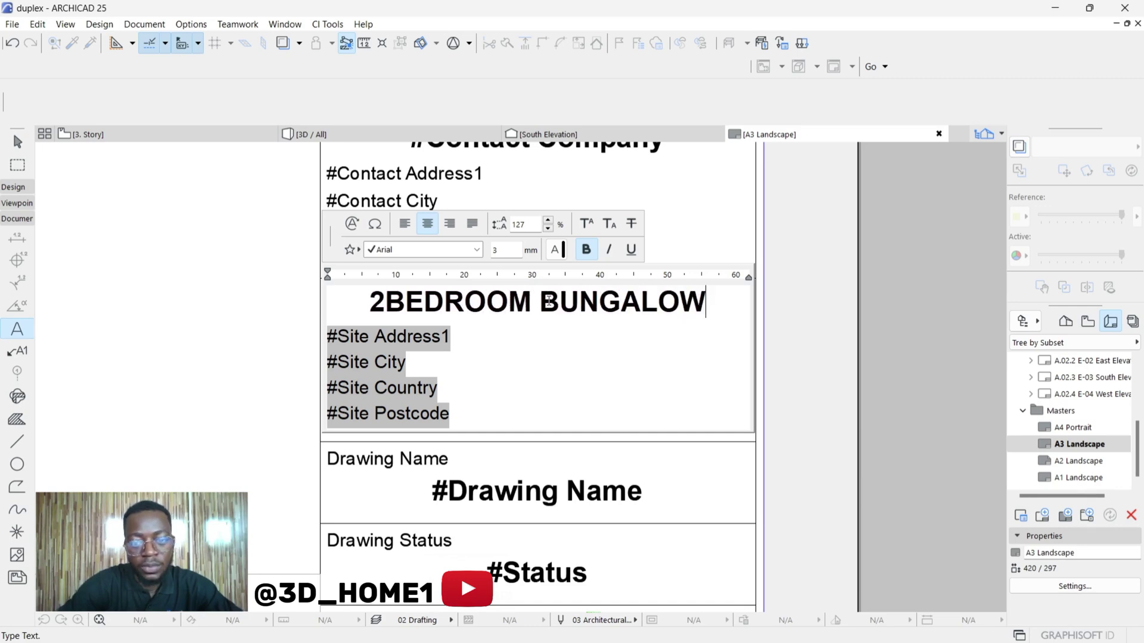
left_click(574, 356)
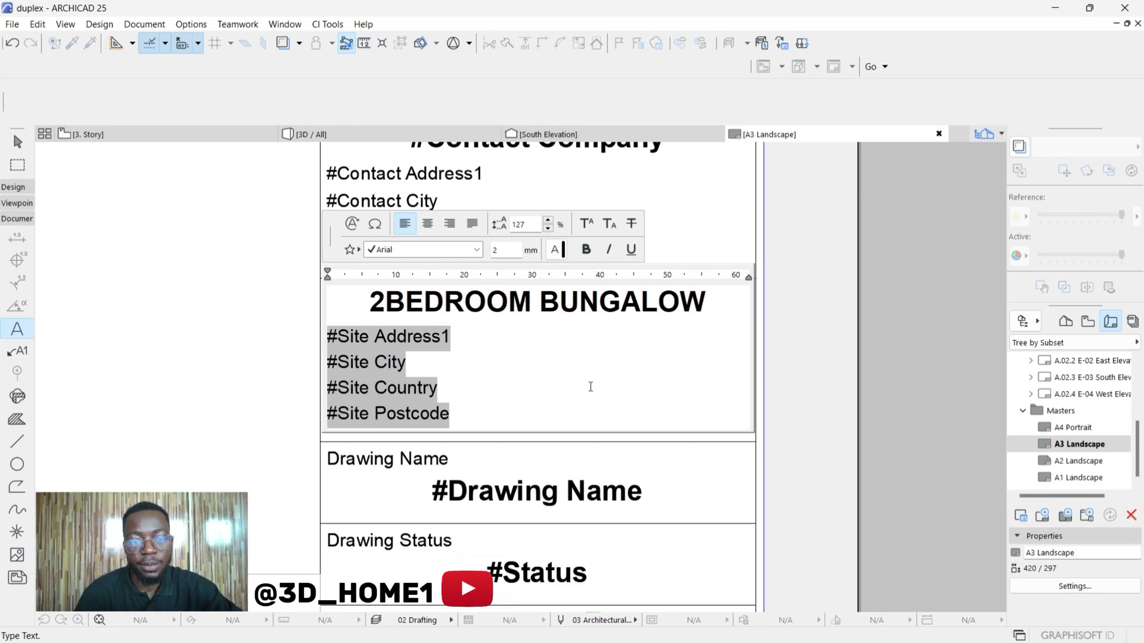
left_click(171, 238)
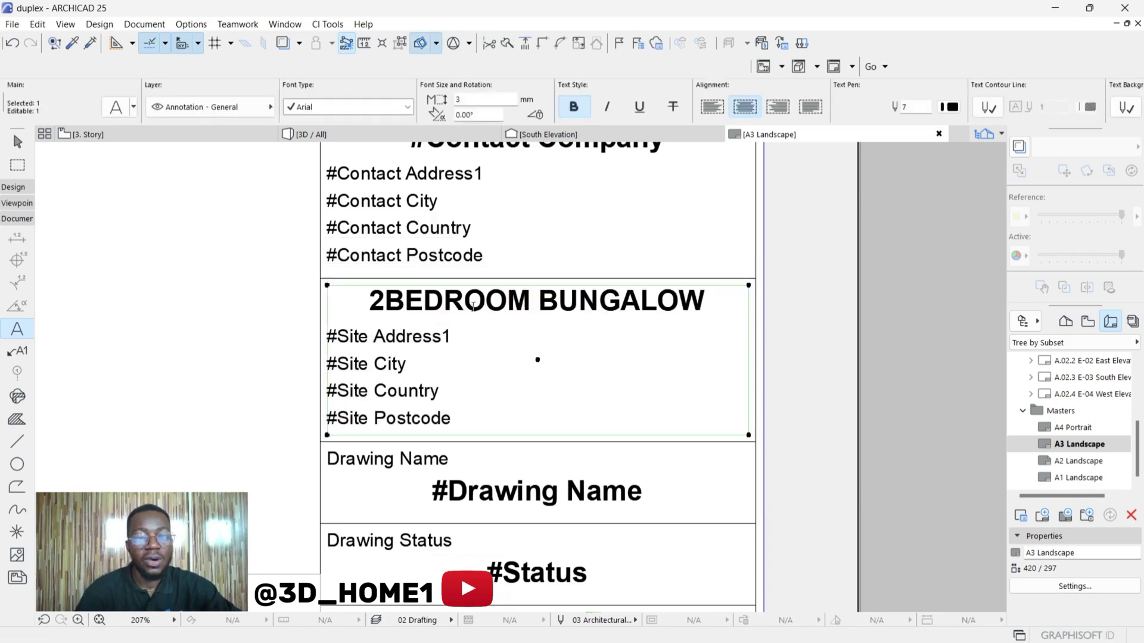
Step: Deselect the text block and zoom around to check the updated title block
scroll(587, 304, "down", 2)
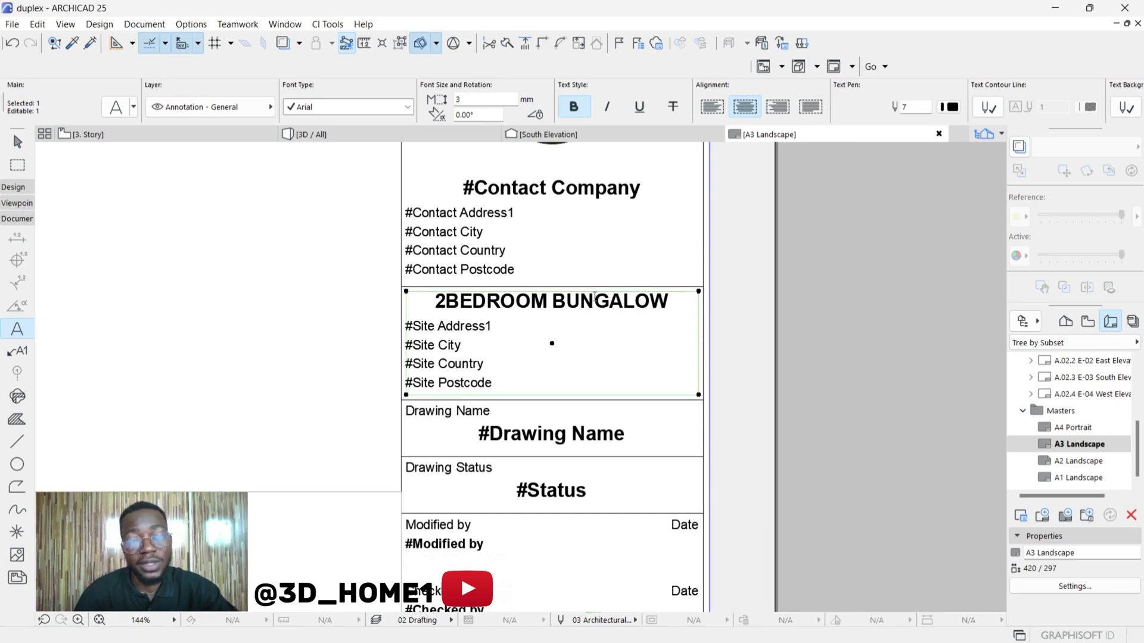
scroll(609, 280, "down", 5)
key("Escape")
scroll(617, 334, "up", 2)
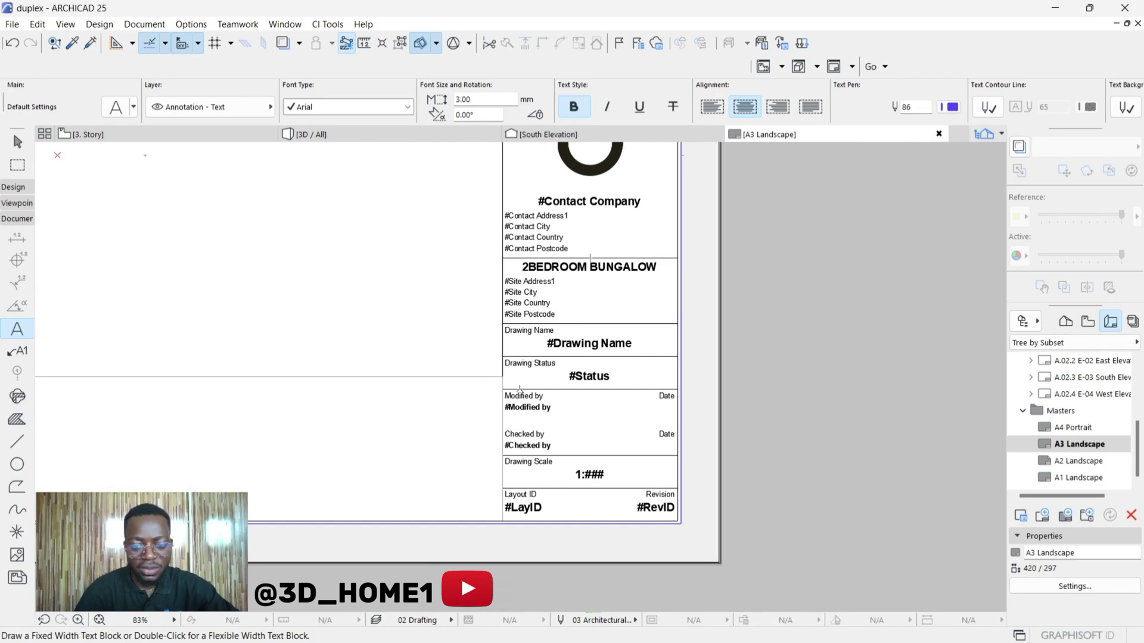
scroll(570, 483, "down", 2)
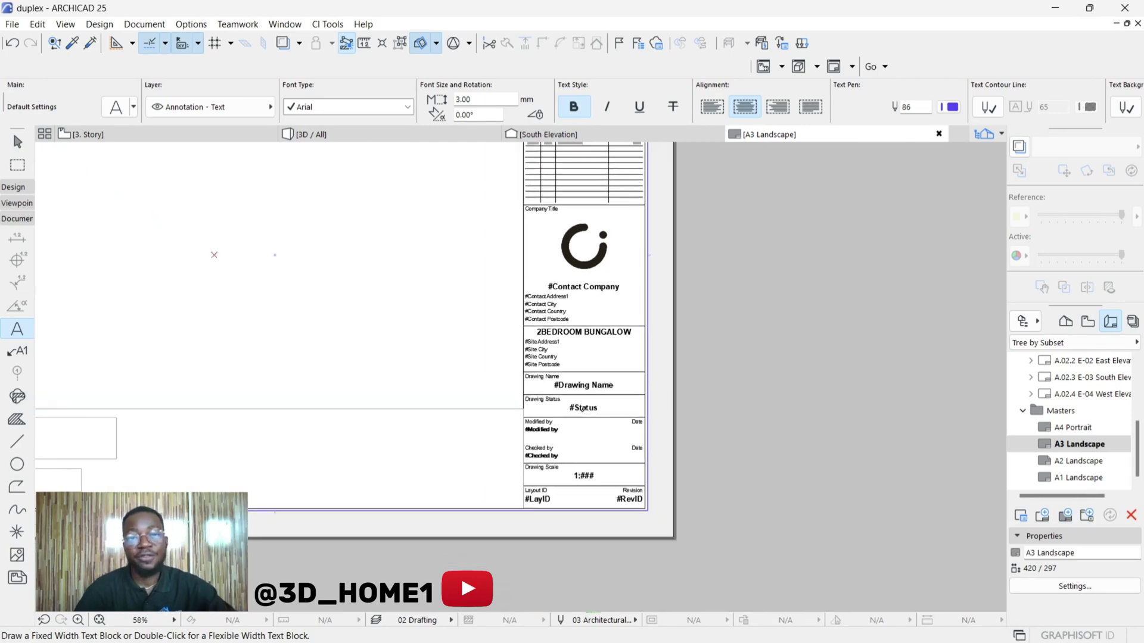
scroll(605, 353, "down", 2)
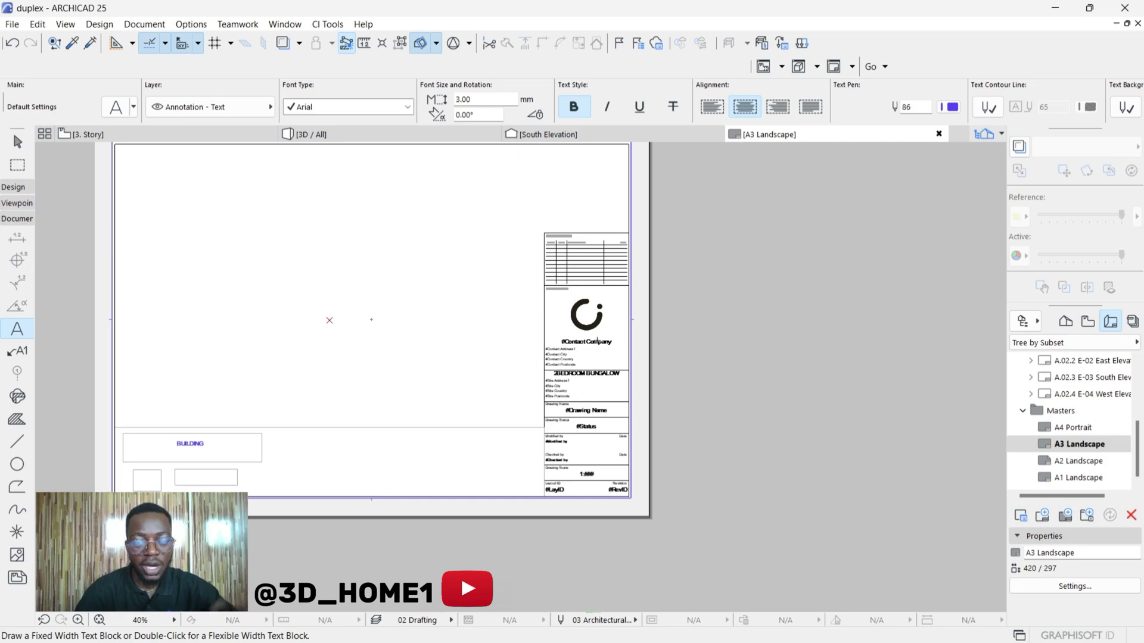
scroll(594, 305, "up", 2)
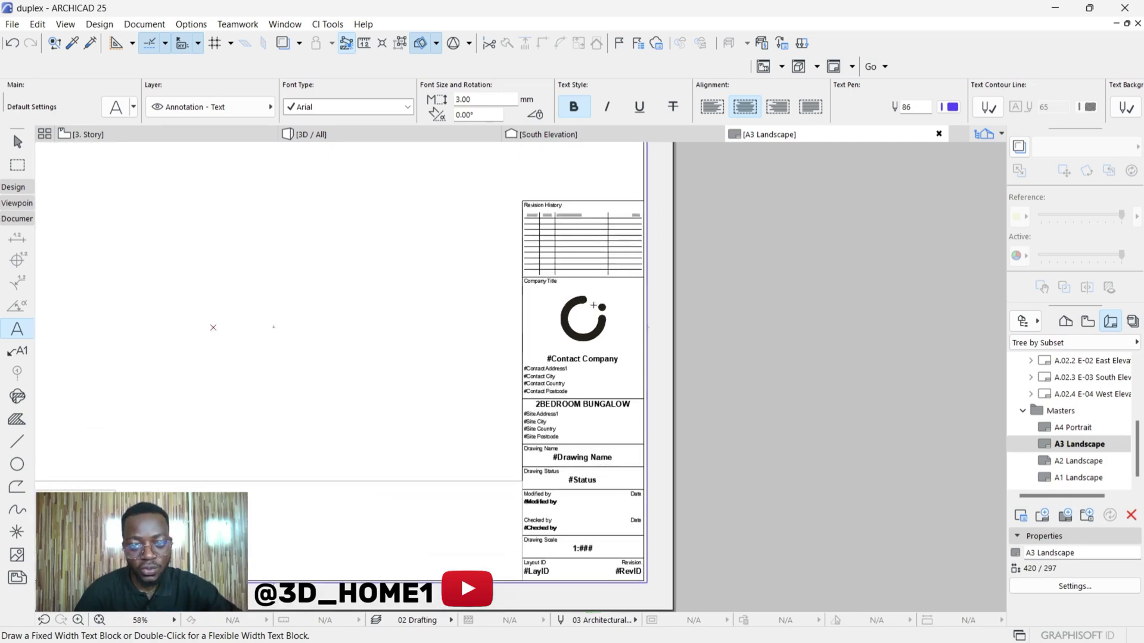
key("Escape")
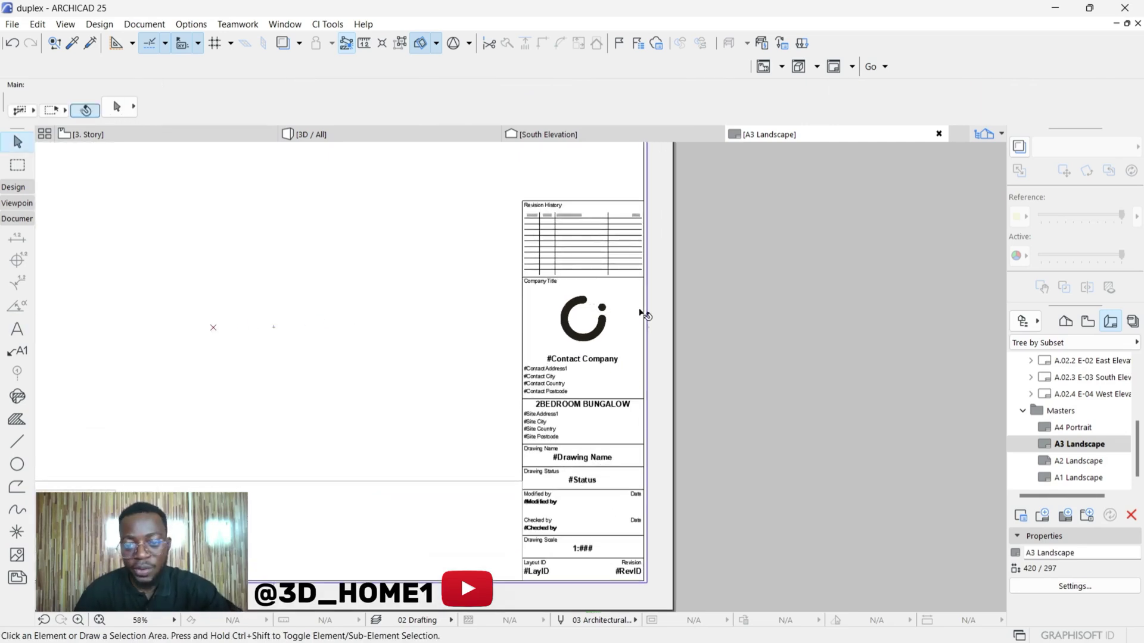
scroll(571, 305, "up", 3)
Step: Replace the company logo figure's image with Concre01.jpg
scroll(568, 304, "up", 1)
left_click(580, 301)
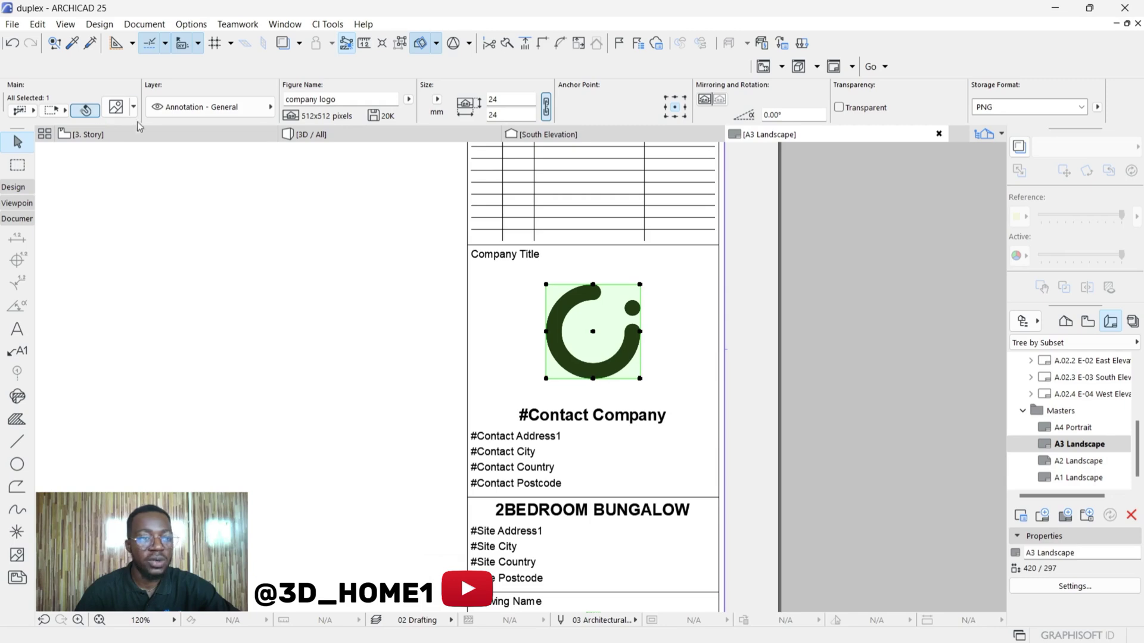
left_click(117, 107)
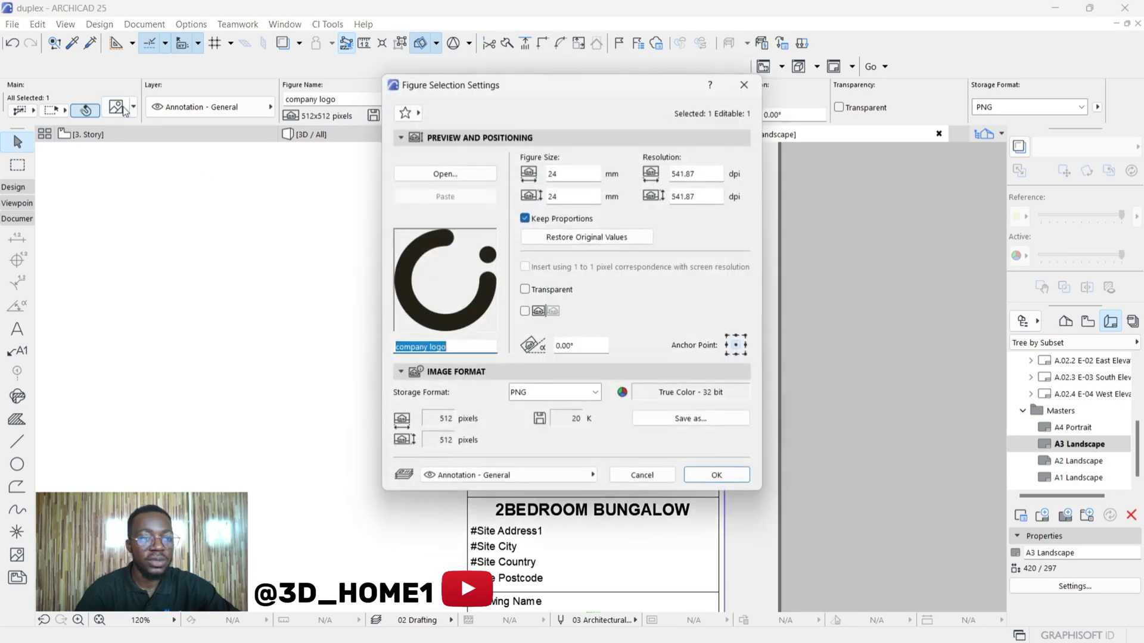
left_click(444, 177)
scroll(534, 290, "down", 1)
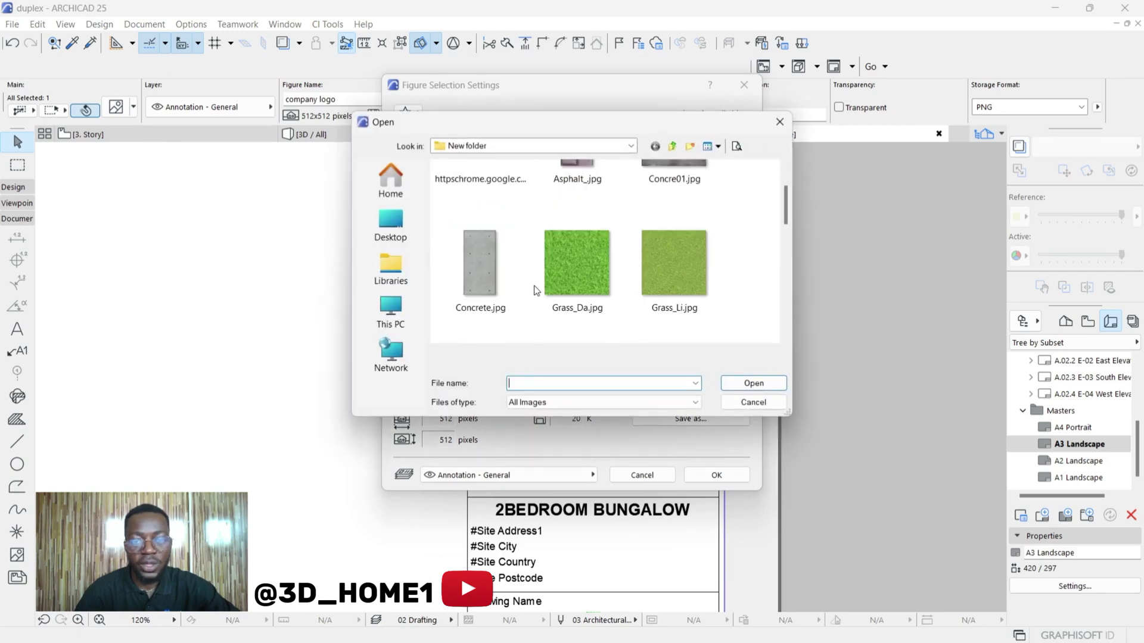
scroll(555, 285, "up", 1)
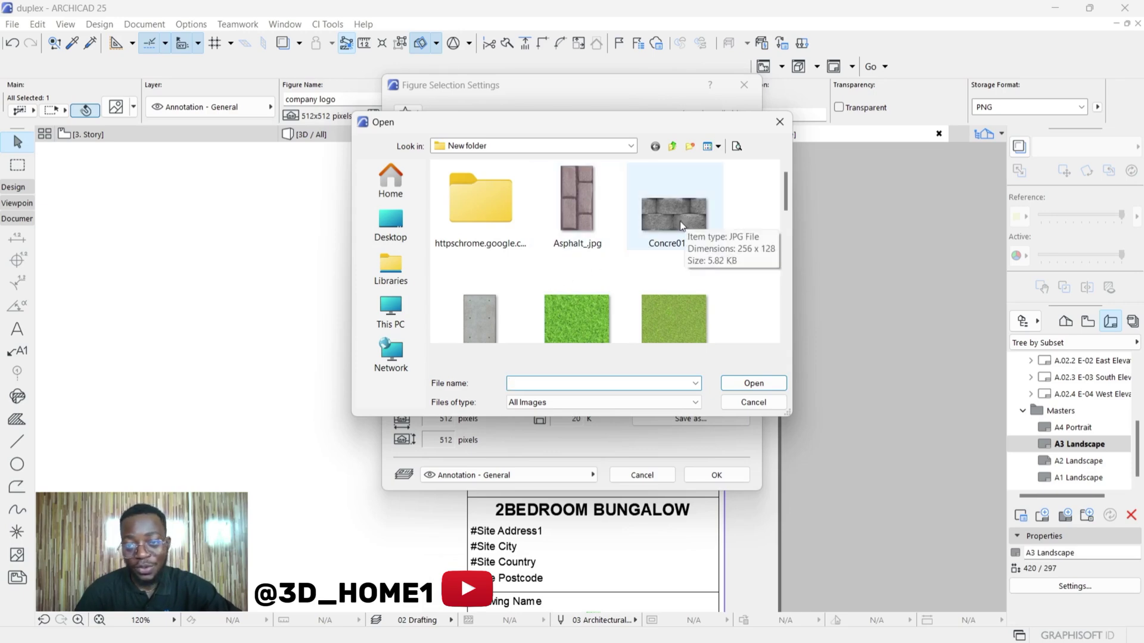
left_click(691, 209)
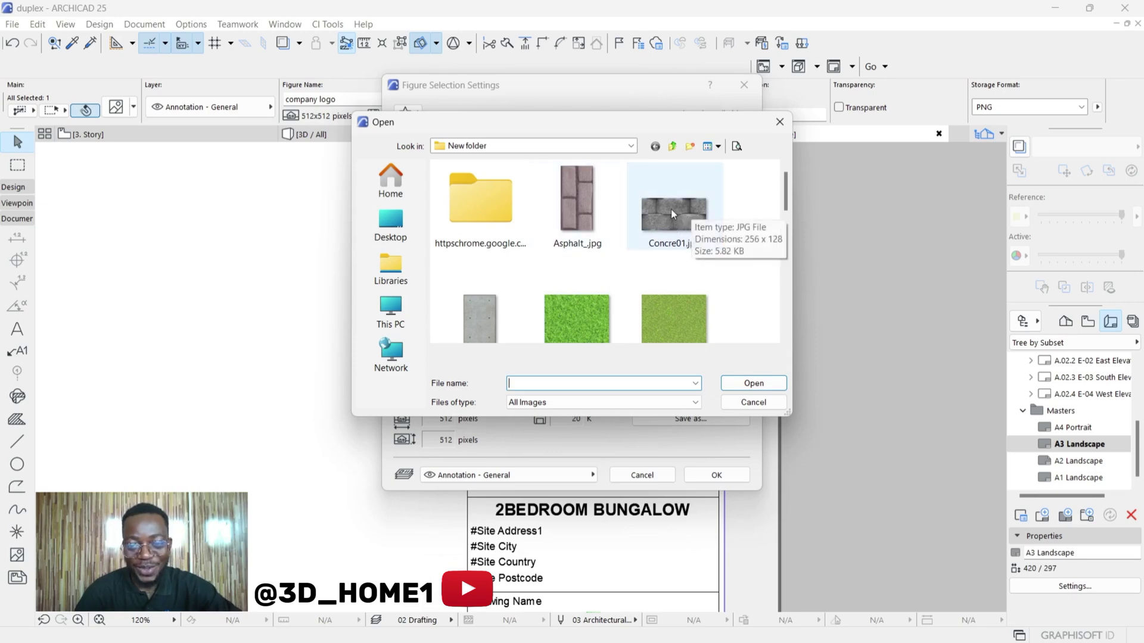
left_click(758, 382)
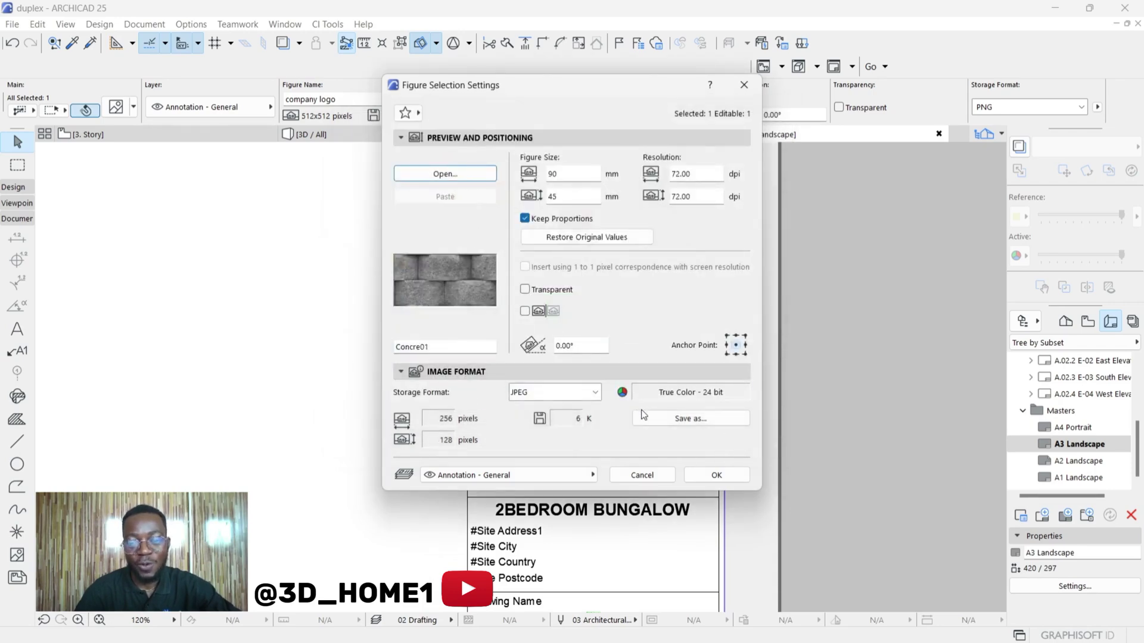
left_click(700, 471)
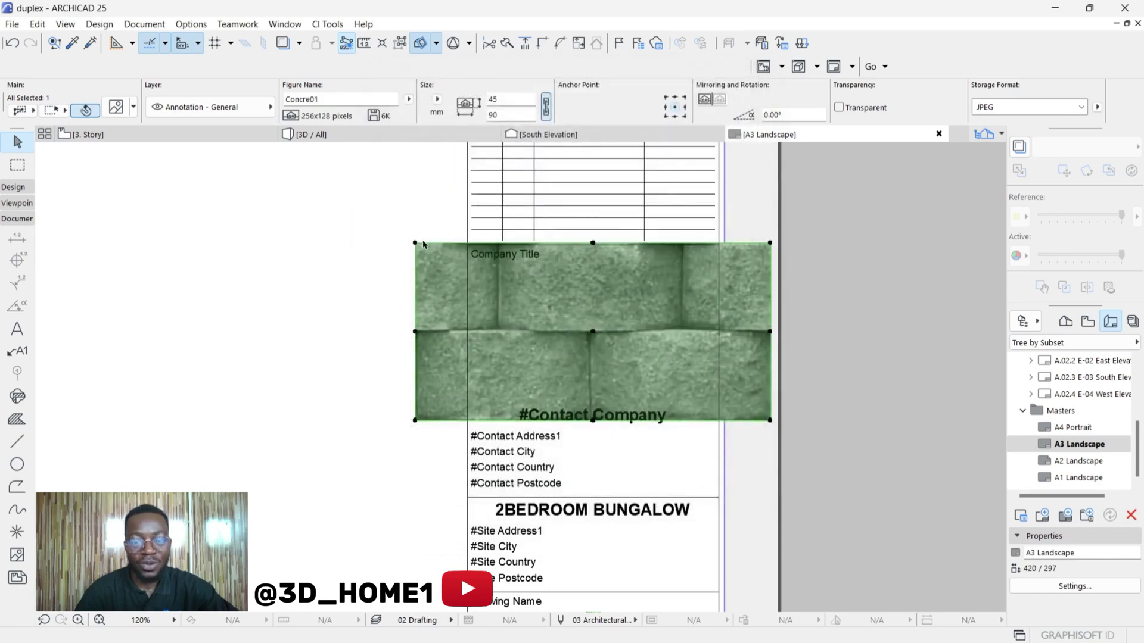
Step: Stretch the image to about 32 by 21 mm and move it under Company Title
left_click(416, 244)
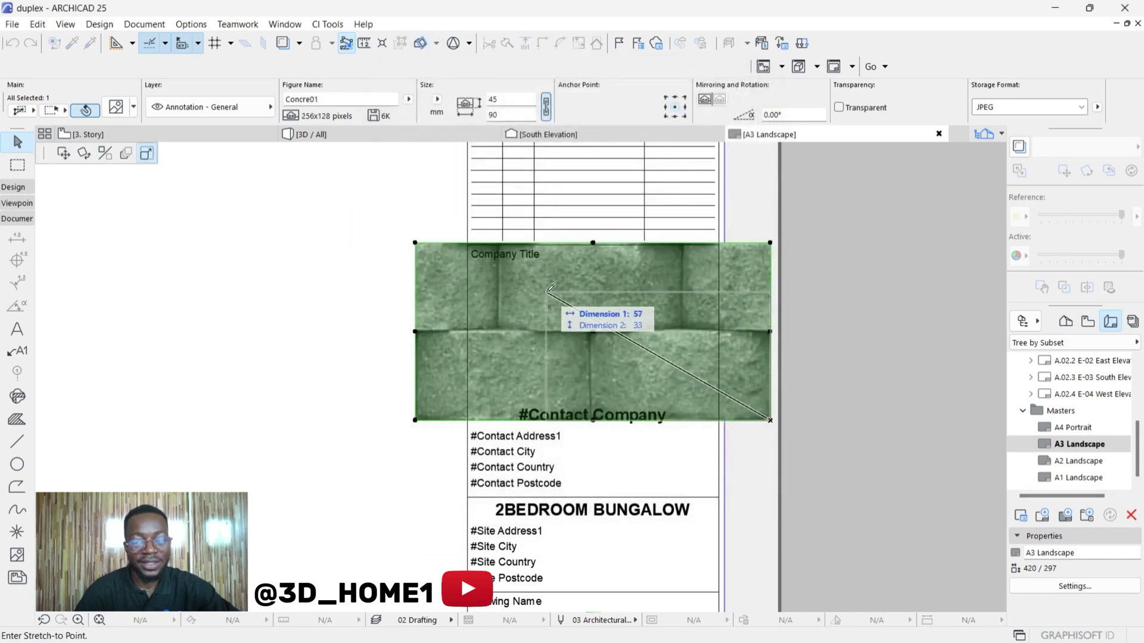
left_click(646, 336)
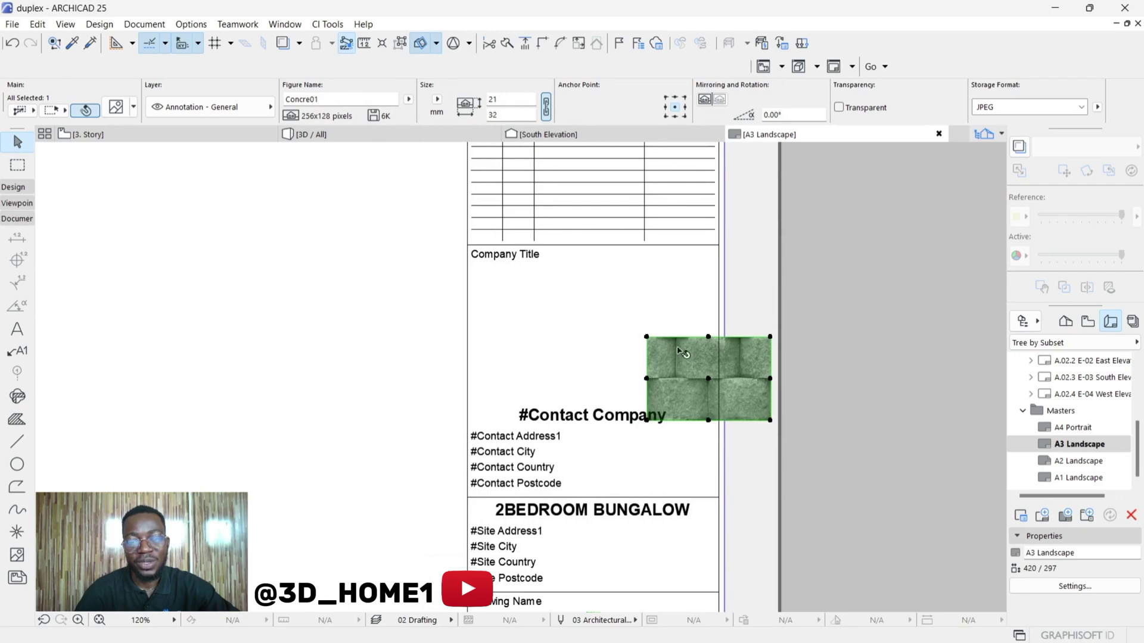
left_click(709, 378)
left_click(576, 330)
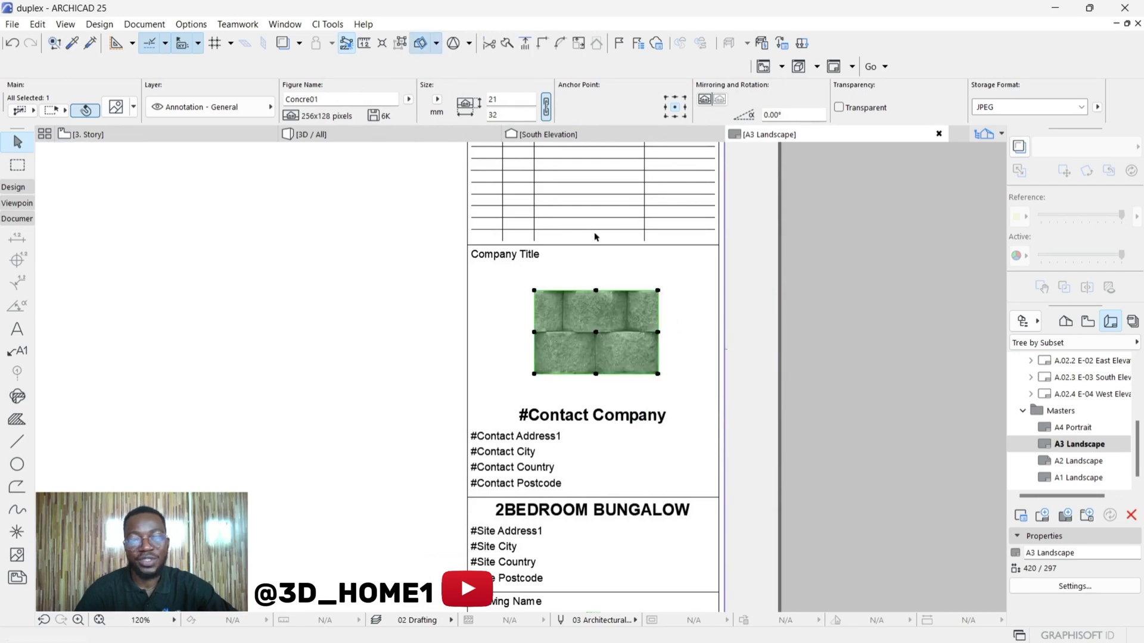
scroll(590, 262, "down", 3)
left_click(418, 266)
scroll(428, 274, "down", 2)
scroll(564, 330, "up", 6)
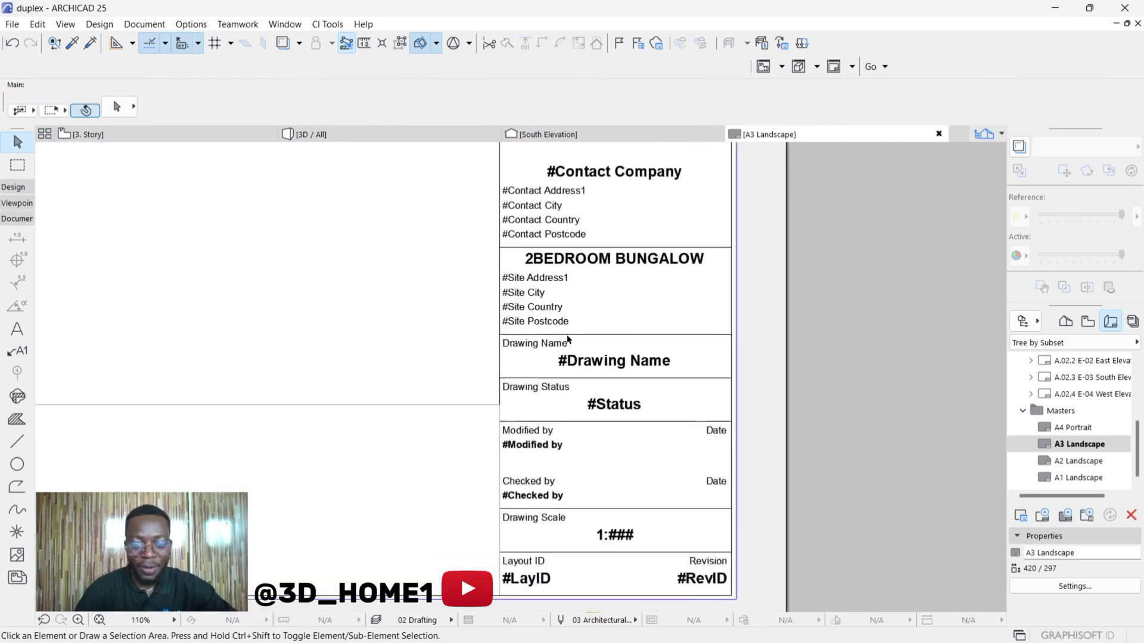
scroll(590, 375, "down", 1)
scroll(595, 381, "up", 1)
scroll(625, 383, "down", 1)
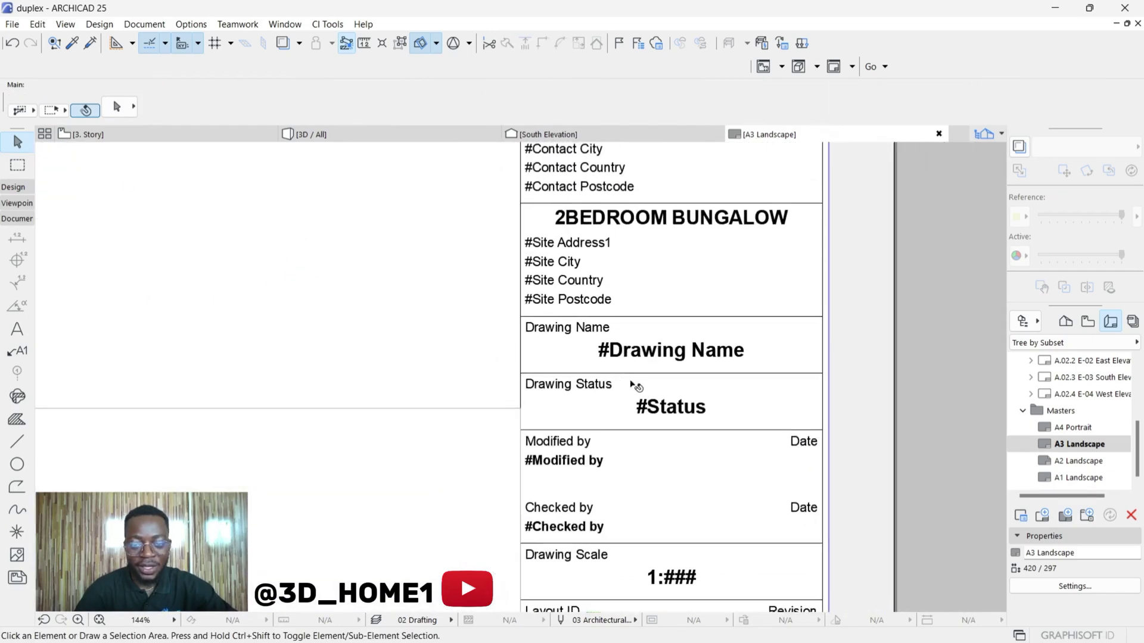
scroll(691, 420, "up", 2)
scroll(692, 420, "down", 5)
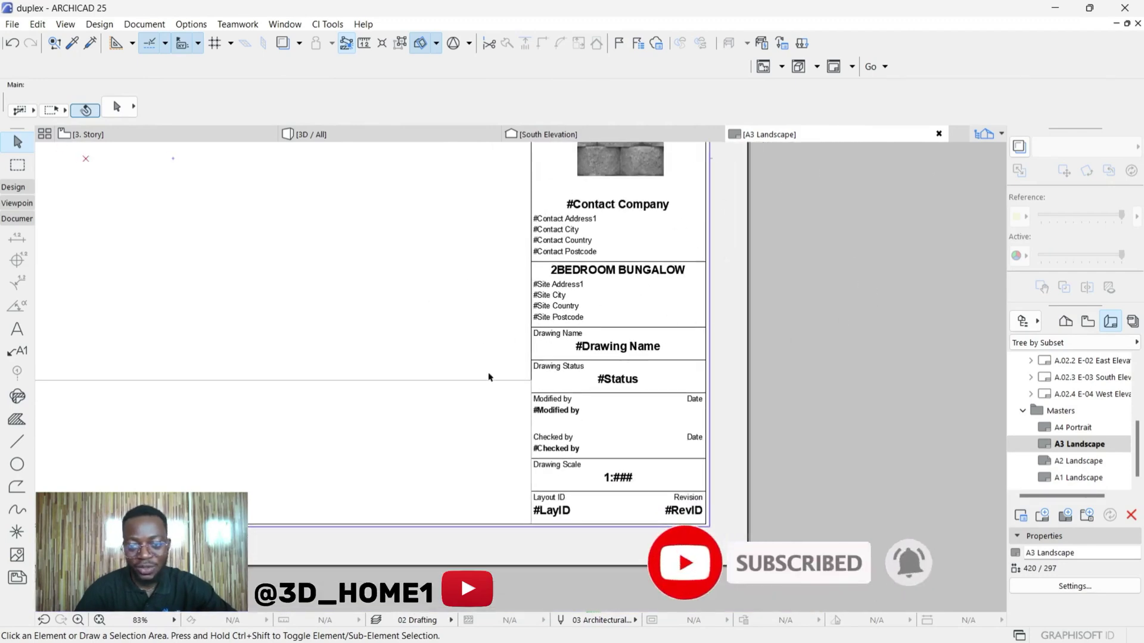
scroll(663, 357, "up", 1)
scroll(663, 358, "up", 1)
scroll(611, 411, "down", 1)
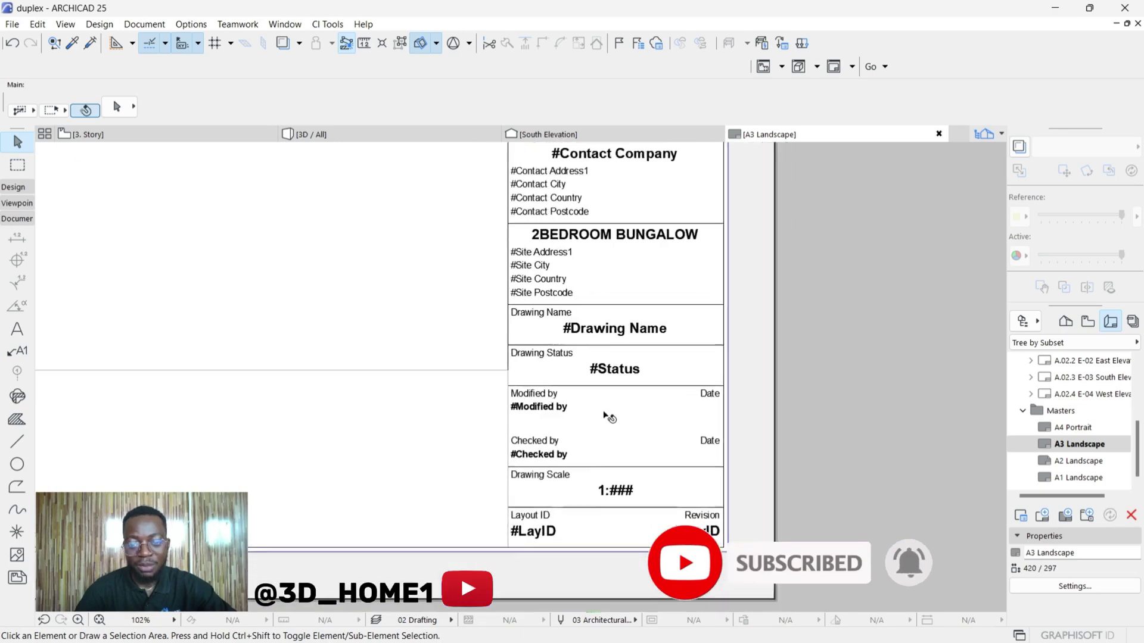
scroll(604, 415, "up", 1)
scroll(607, 417, "down", 1)
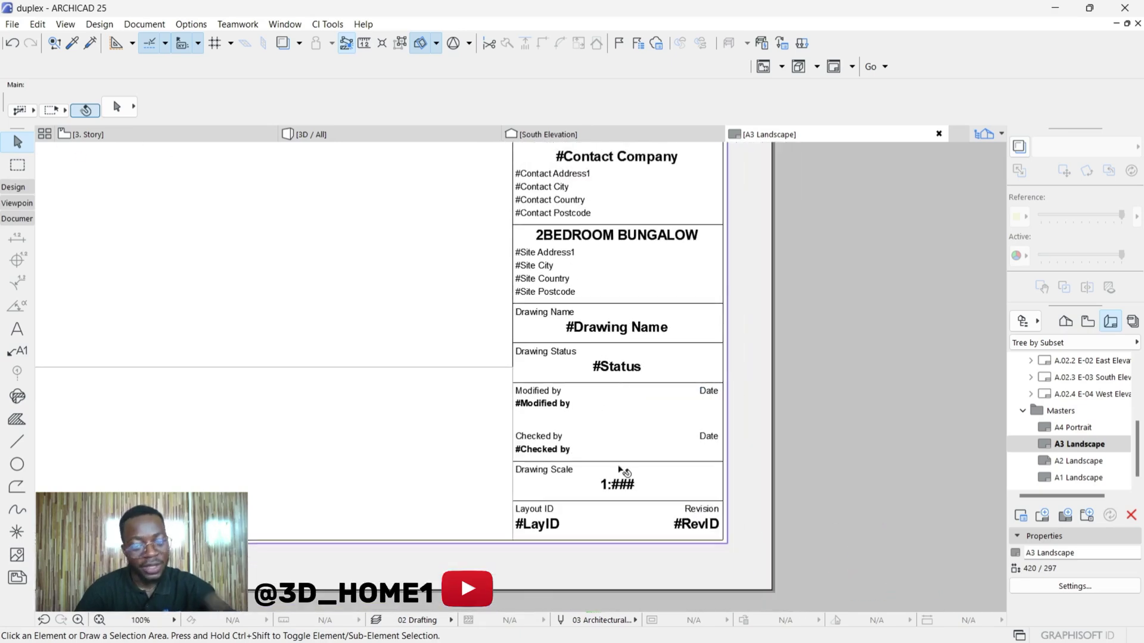
scroll(605, 520, "up", 2)
scroll(605, 519, "up", 3)
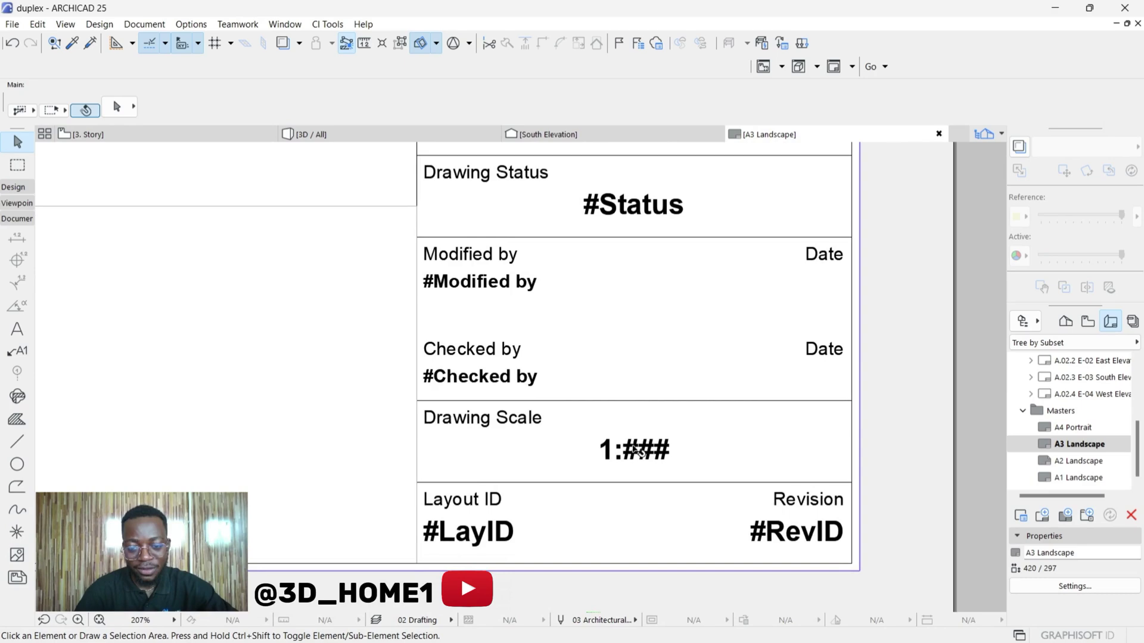
scroll(659, 450, "down", 12)
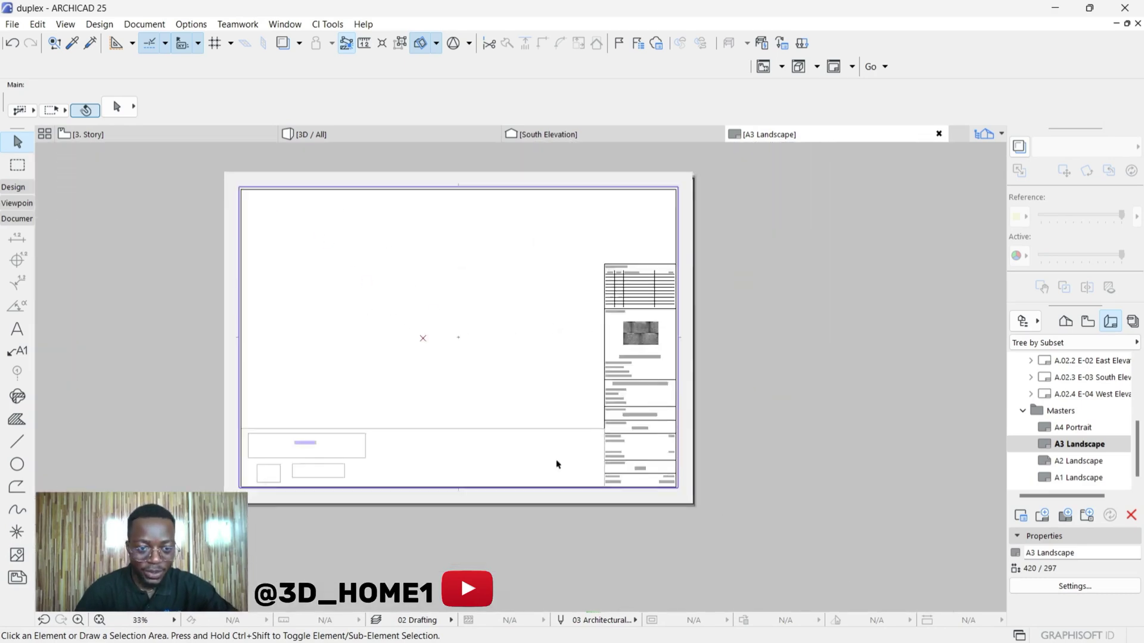
scroll(517, 371, "up", 3)
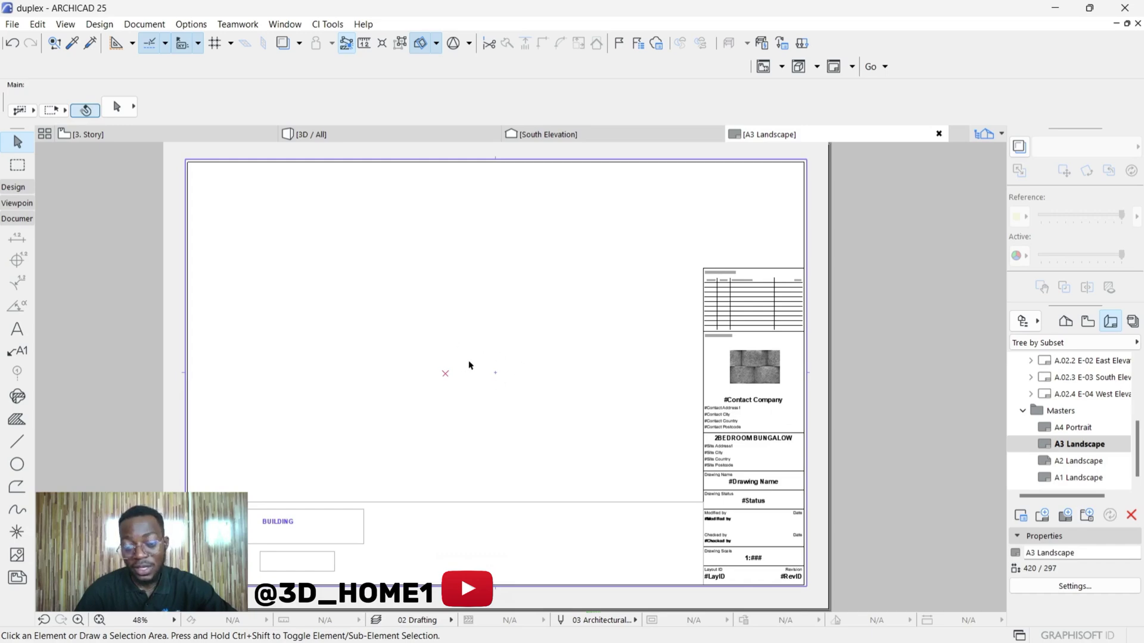
scroll(693, 499, "up", 7)
scroll(693, 500, "up", 2)
scroll(596, 524, "down", 3)
scroll(484, 552, "up", 3)
scroll(659, 431, "down", 2)
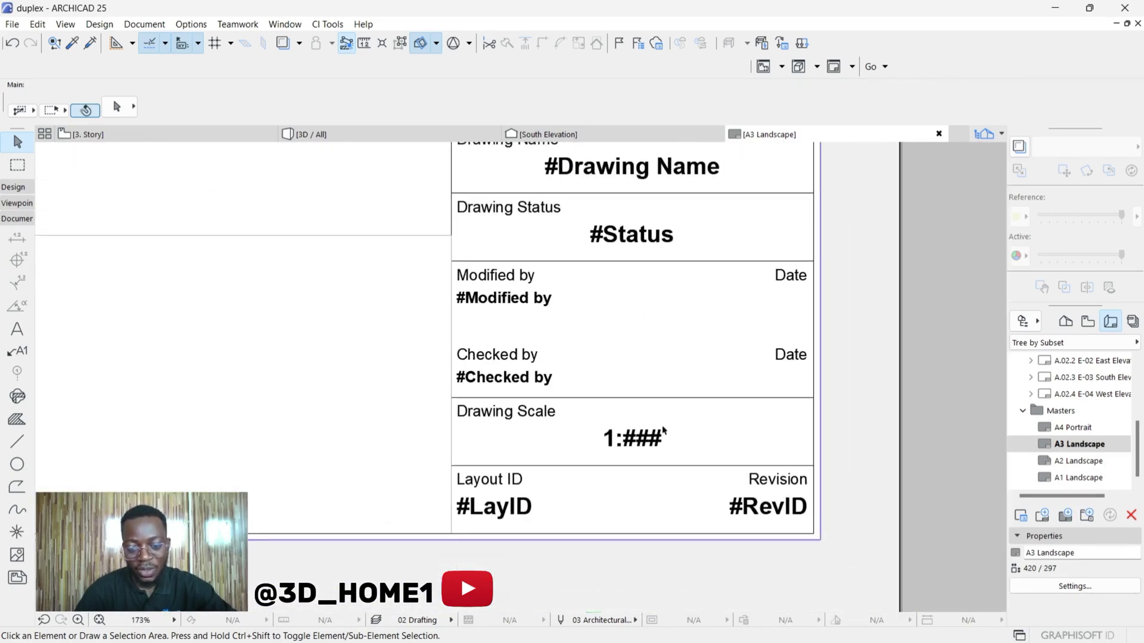
scroll(488, 502, "down", 7)
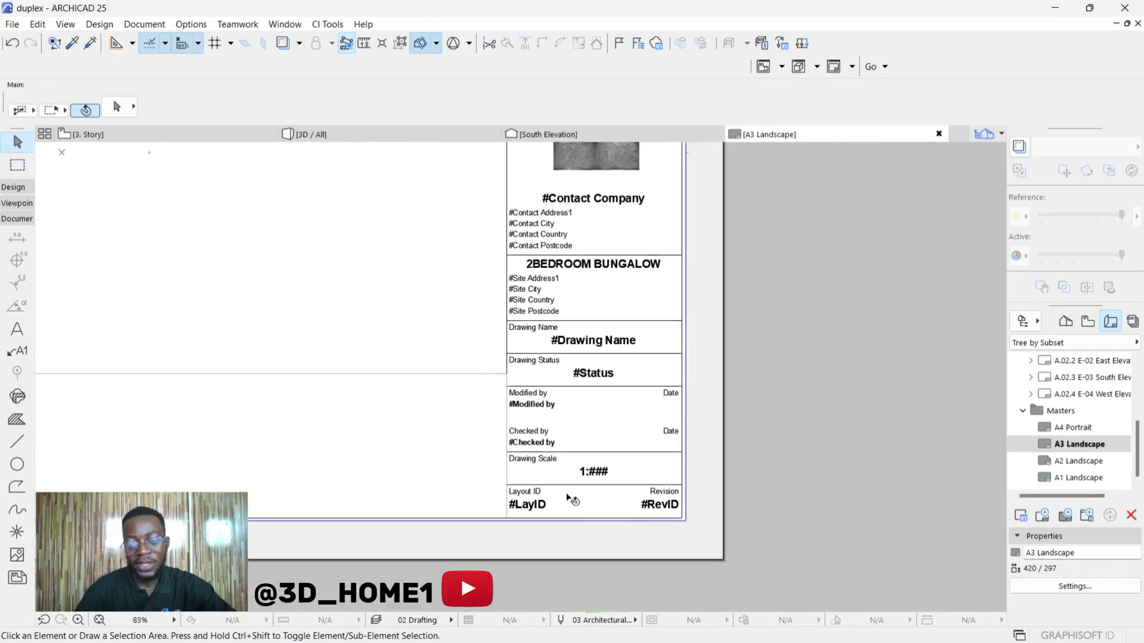
scroll(582, 494, "down", 3)
scroll(583, 477, "up", 2)
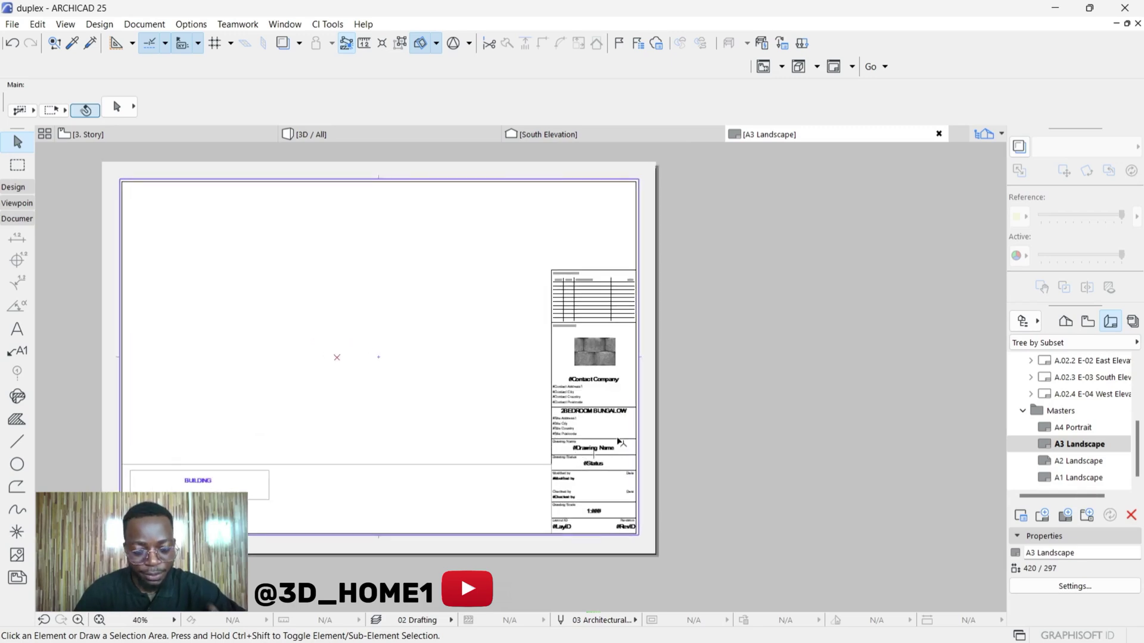
scroll(620, 446, "down", 2)
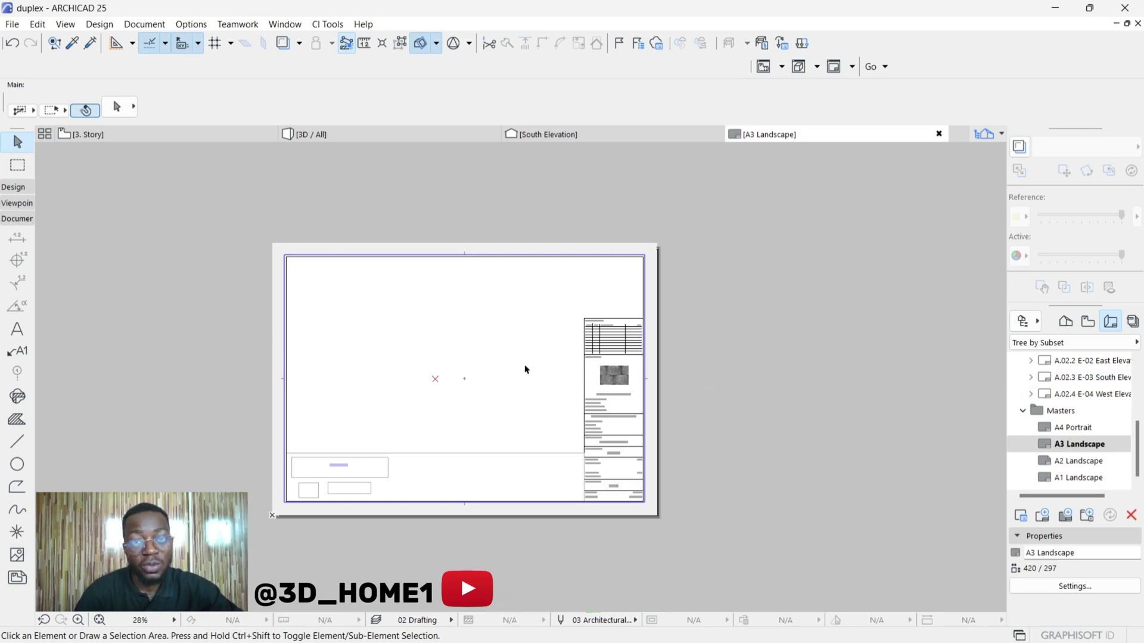
scroll(480, 383, "down", 1)
scroll(588, 376, "up", 1)
scroll(539, 339, "down", 2)
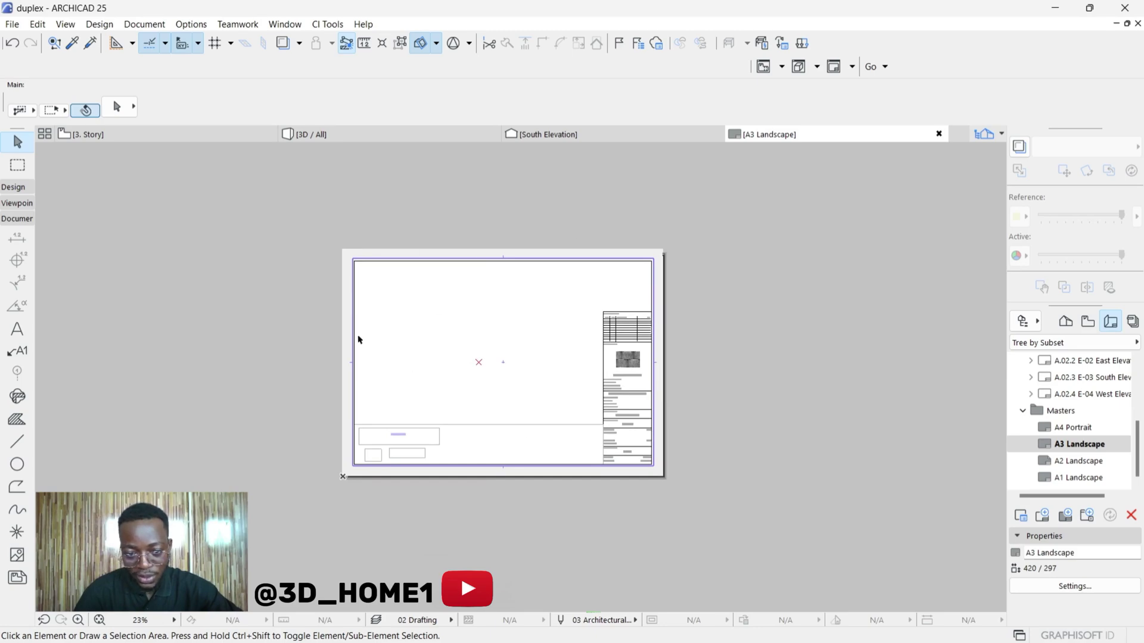
scroll(566, 344, "up", 1)
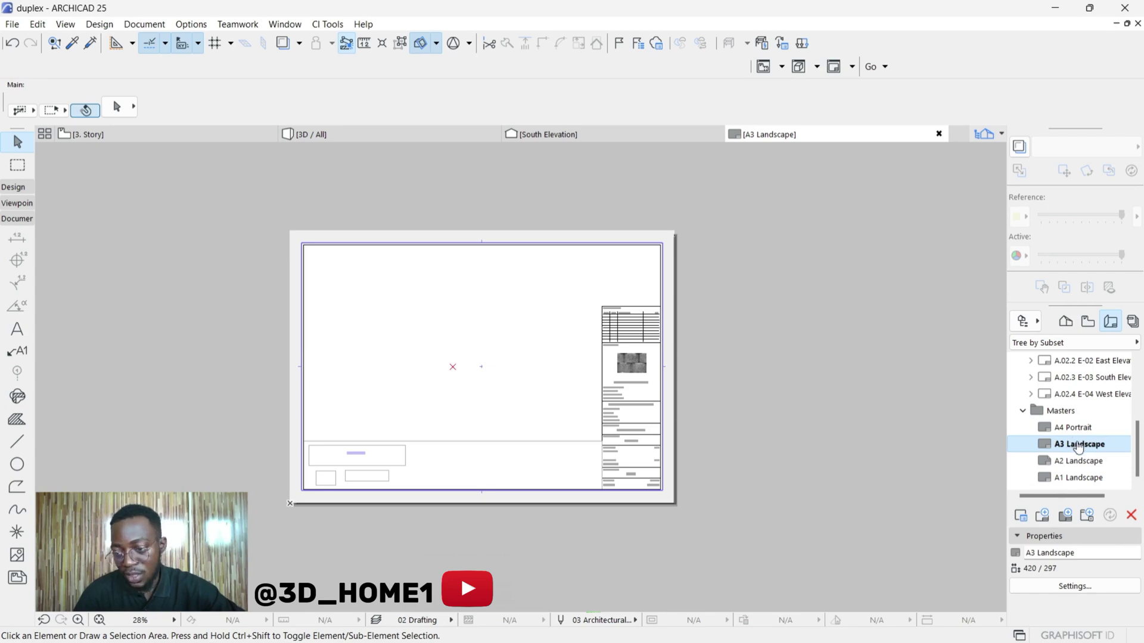
Step: Create layout A.03 'FRONT ELEVATION' on the A3 Landscape master and look over its title block
left_click(1042, 516)
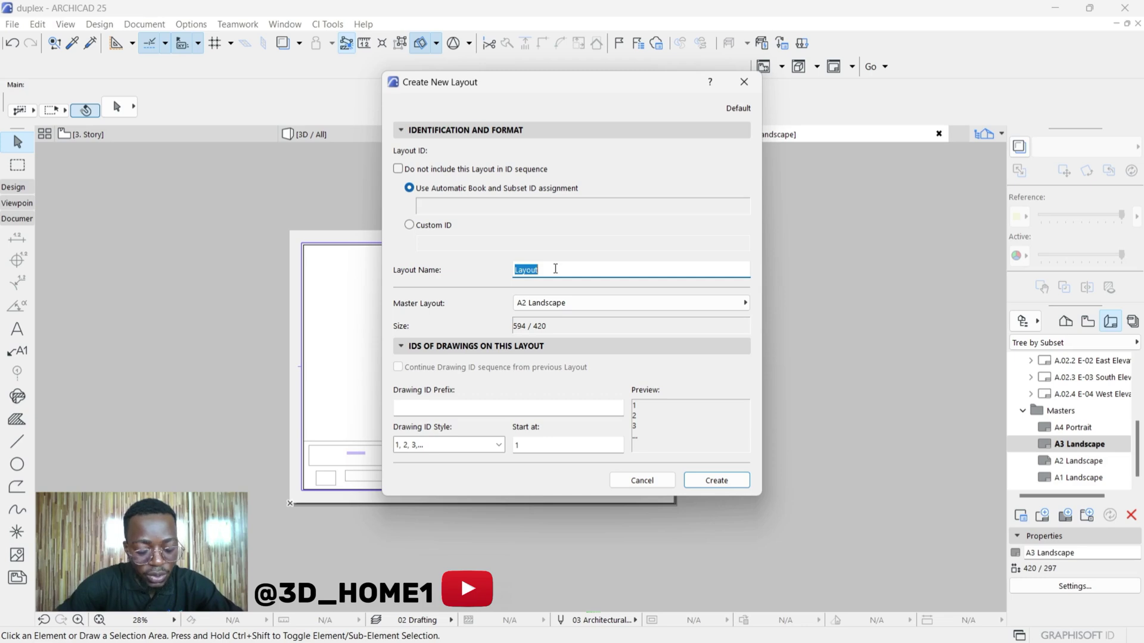
type("FRONT ELEVATION")
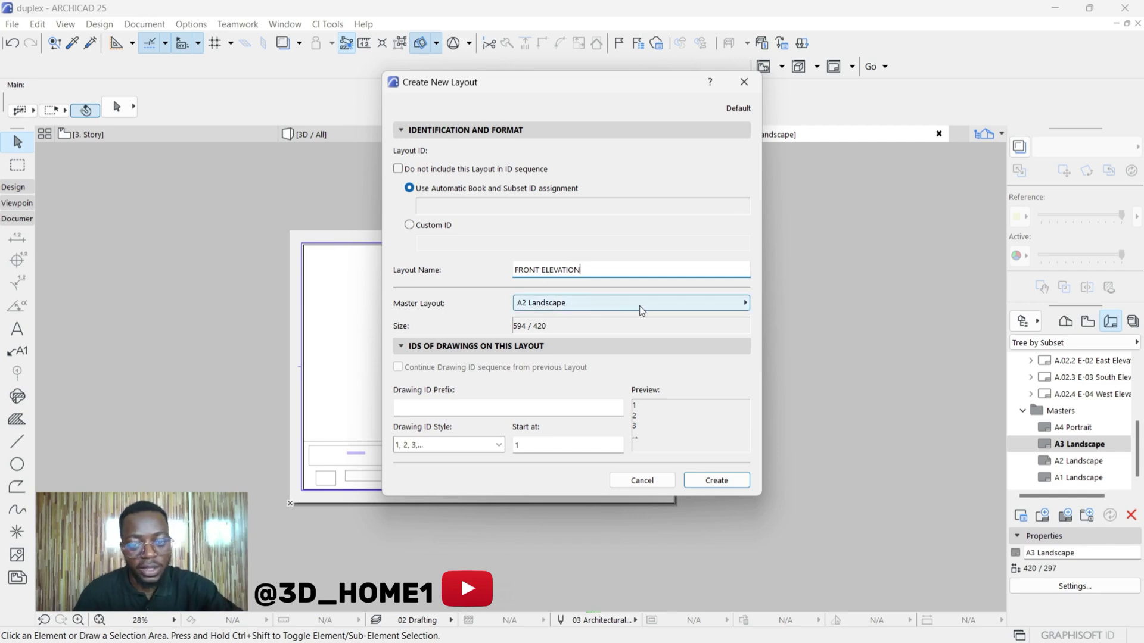
left_click(726, 308)
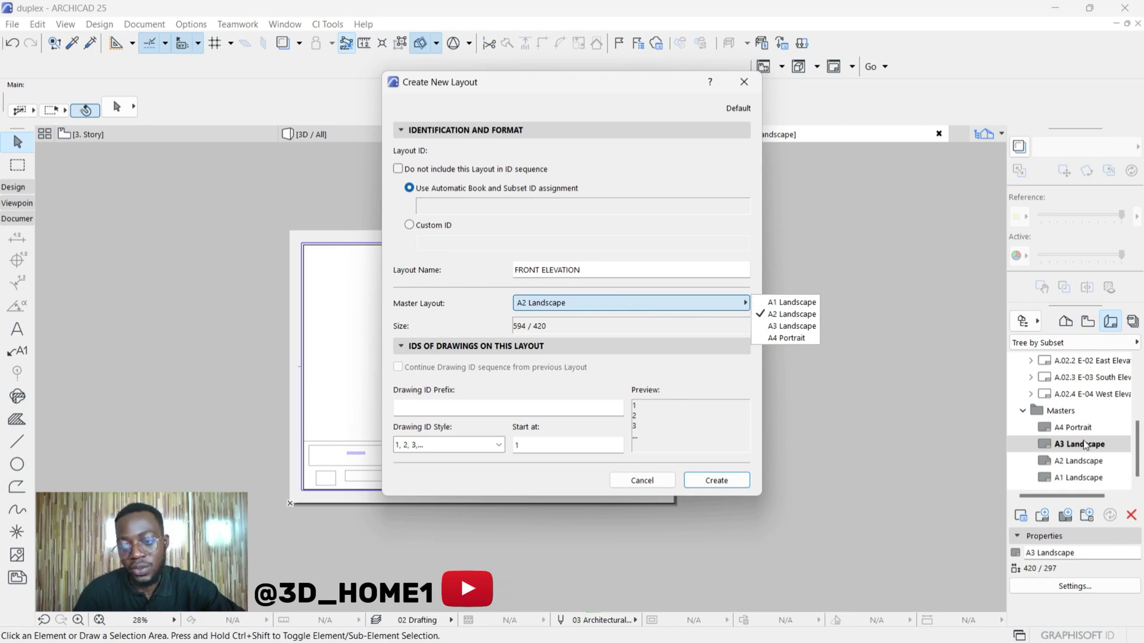
left_click(790, 326)
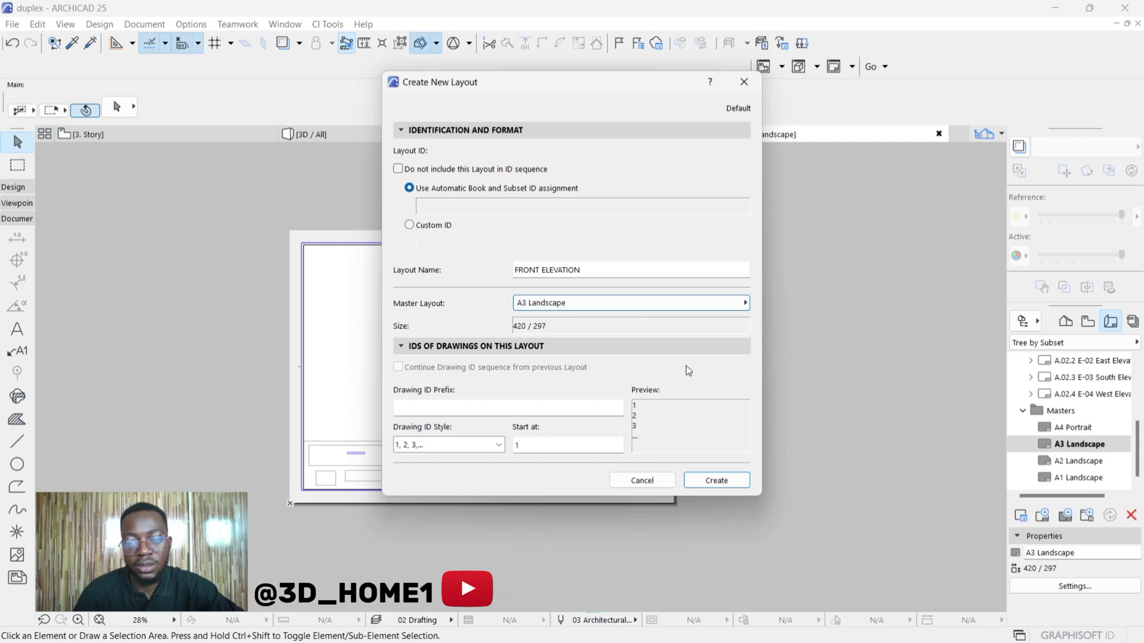
left_click(716, 481)
scroll(484, 441, "up", 3)
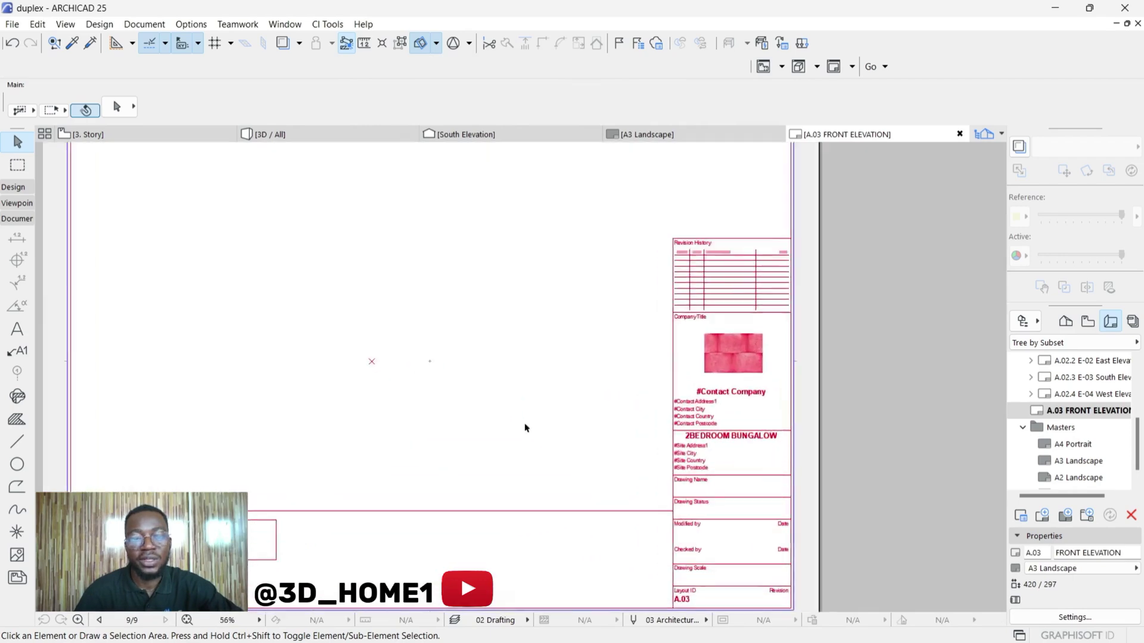
scroll(743, 369, "down", 1)
scroll(725, 298, "up", 5)
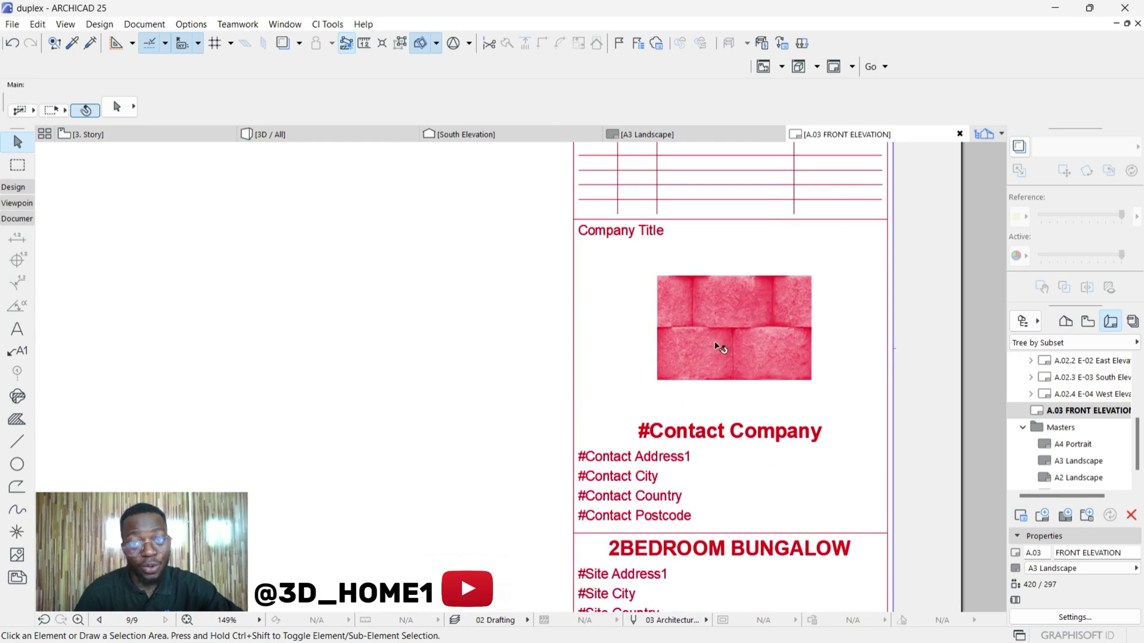
scroll(745, 340, "down", 2)
scroll(747, 369, "down", 1)
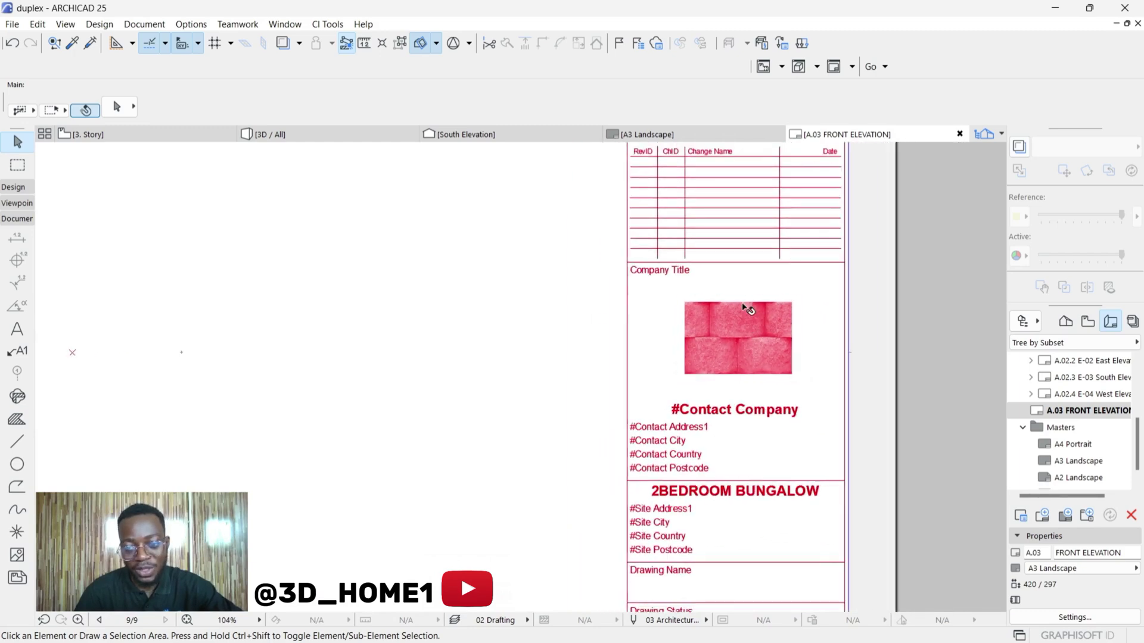
scroll(748, 306, "down", 6)
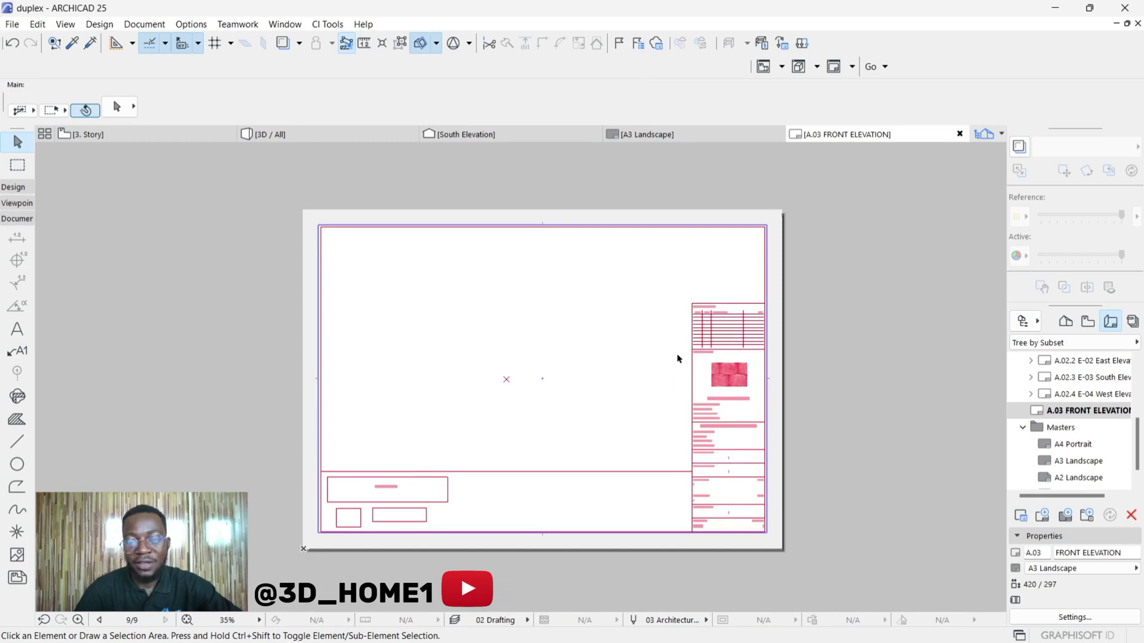
scroll(720, 334, "up", 9)
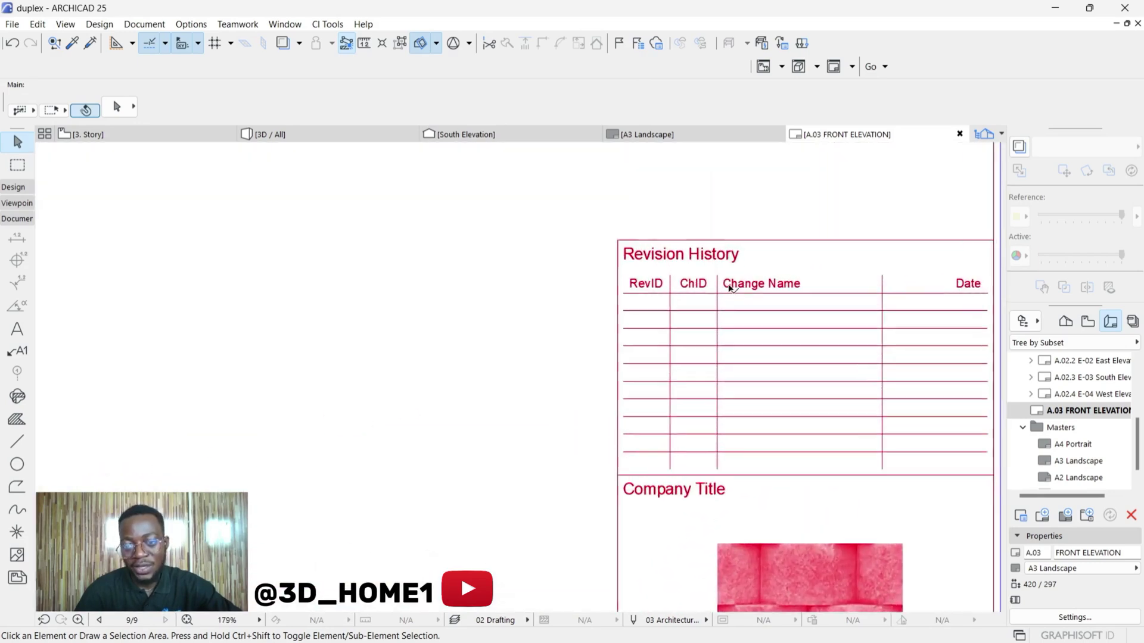
scroll(734, 289, "down", 7)
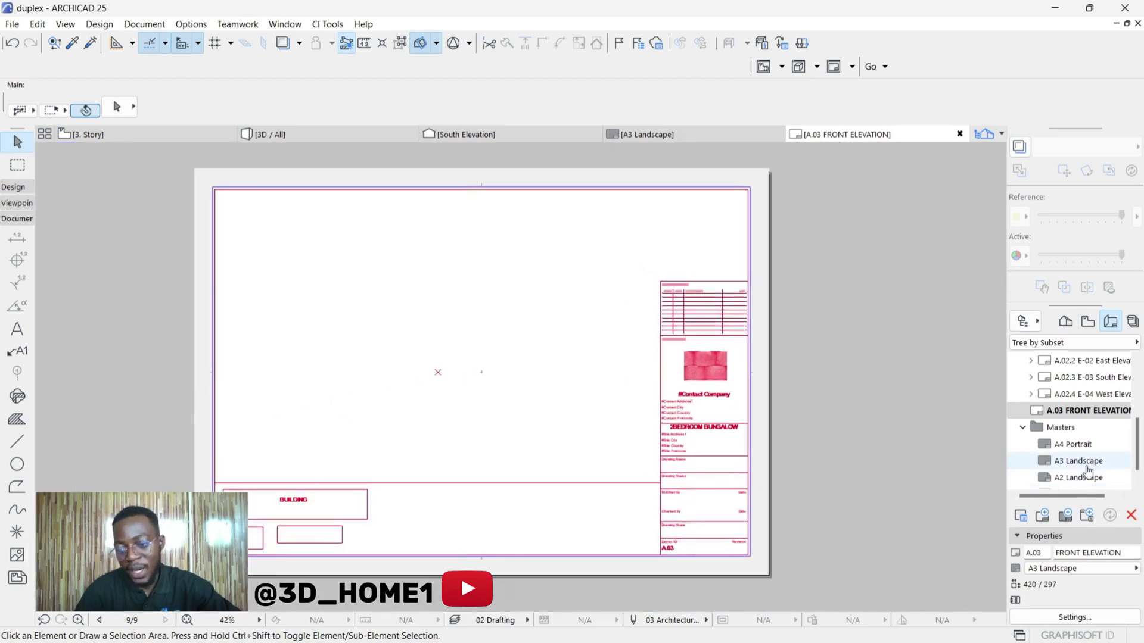
Step: In the A3 Landscape master, make an offset copy of the Concre01 image down and to the right
double_click(1080, 461)
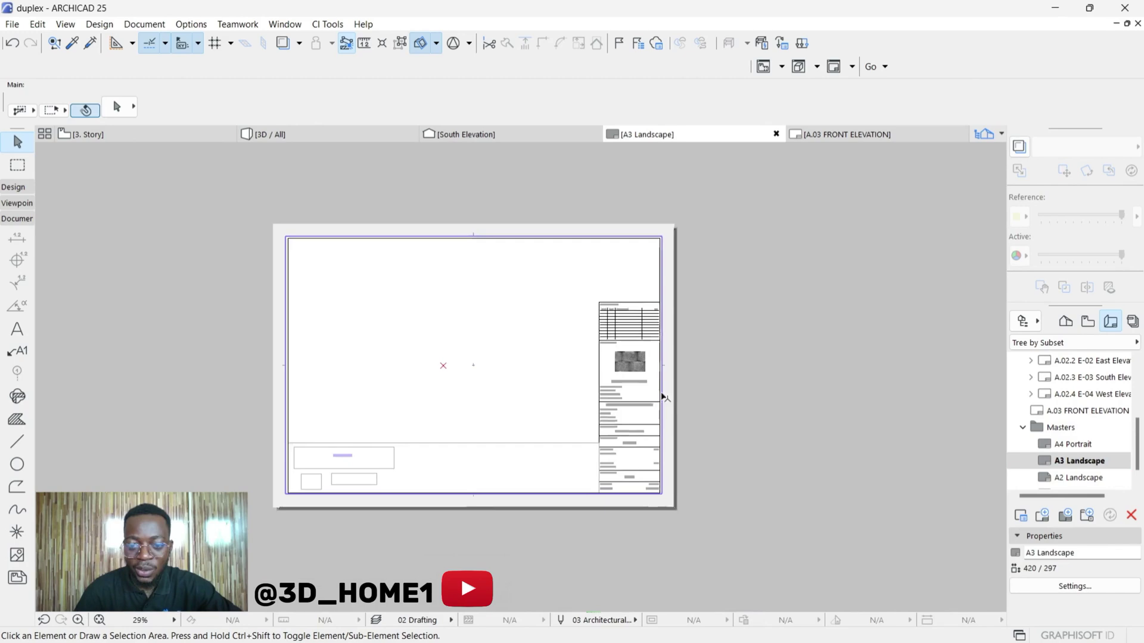
scroll(649, 369, "up", 6)
scroll(591, 340, "up", 2)
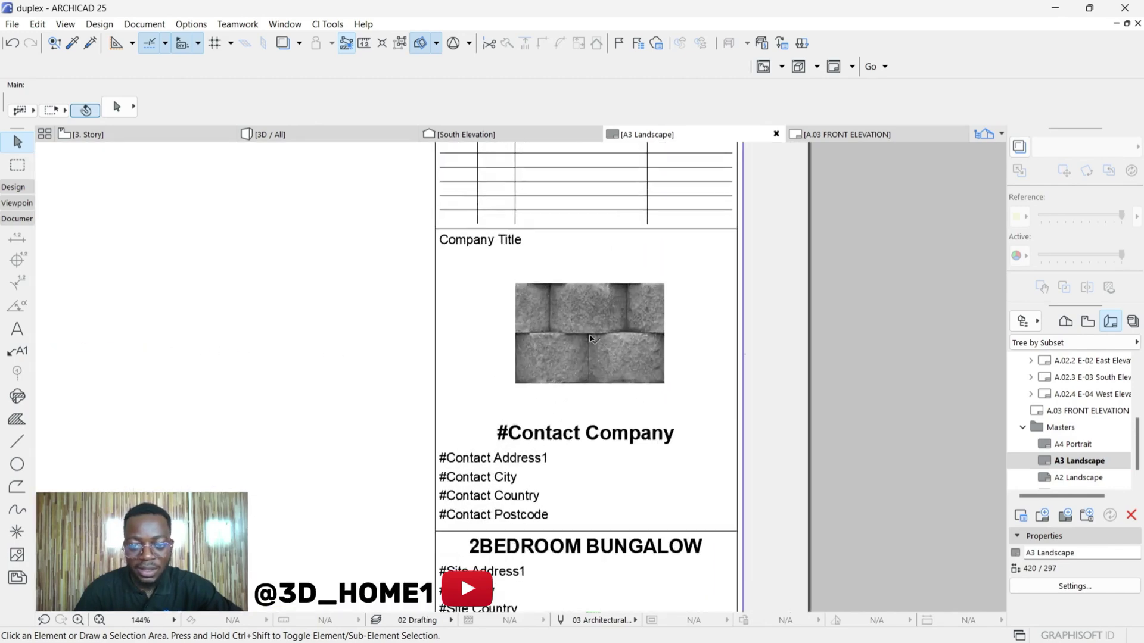
left_click(589, 339)
left_click(590, 338)
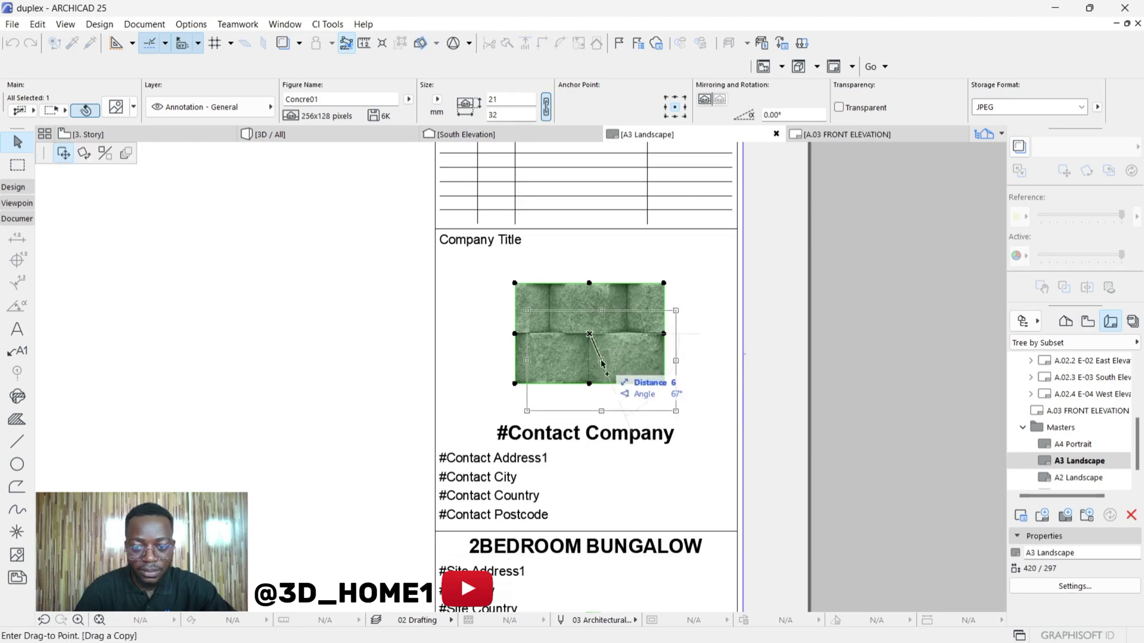
left_click(651, 365)
left_click(458, 294)
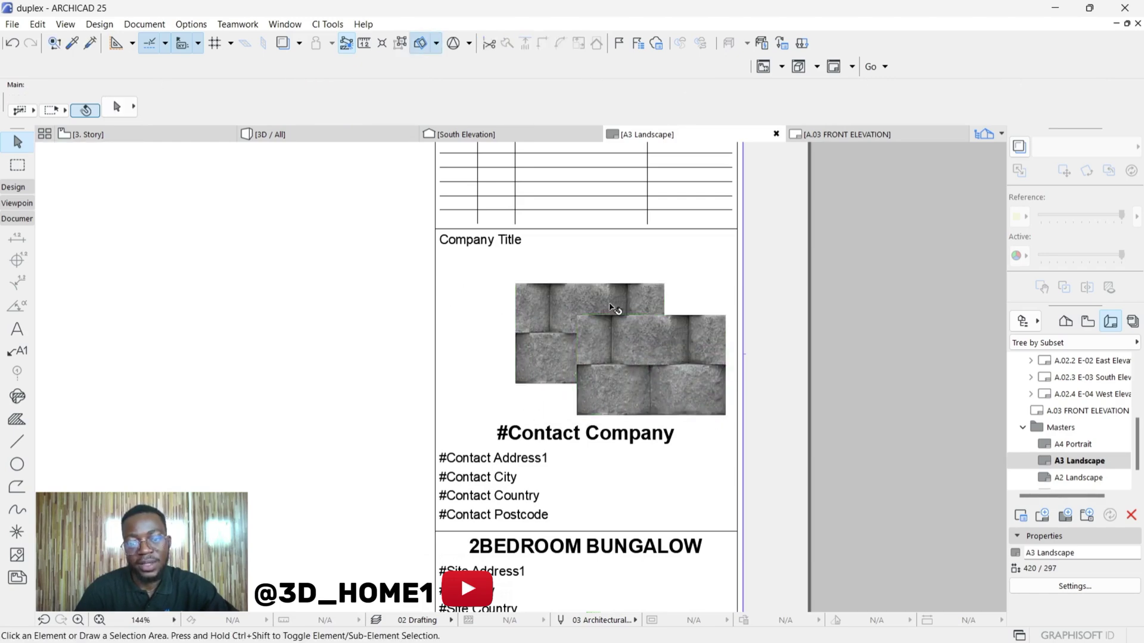
scroll(629, 327, "down", 2)
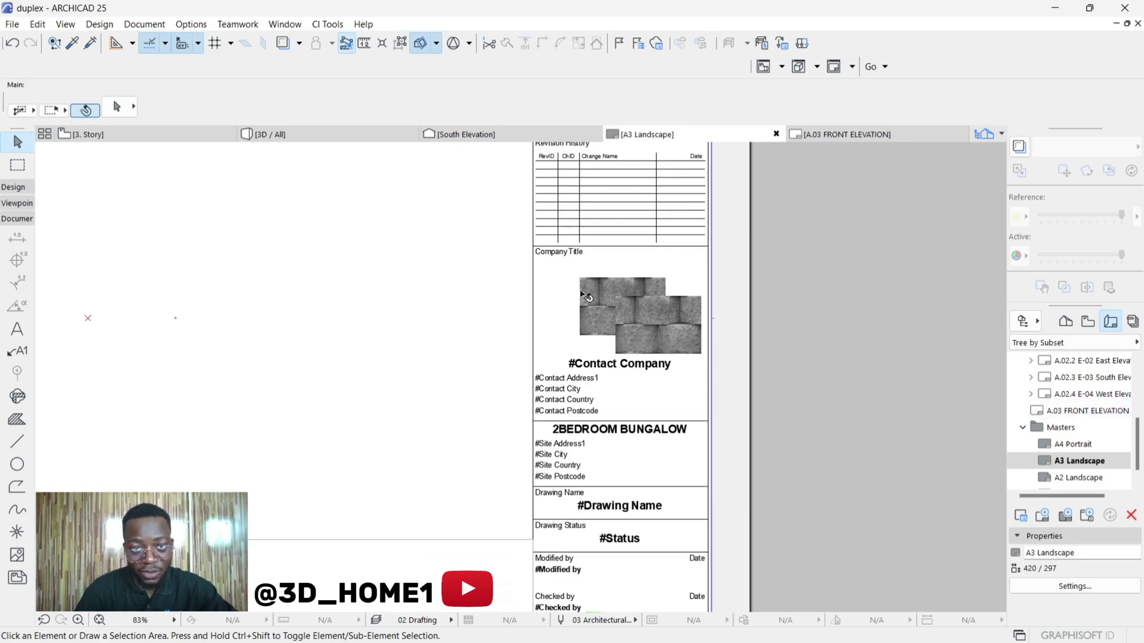
scroll(739, 315, "down", 2)
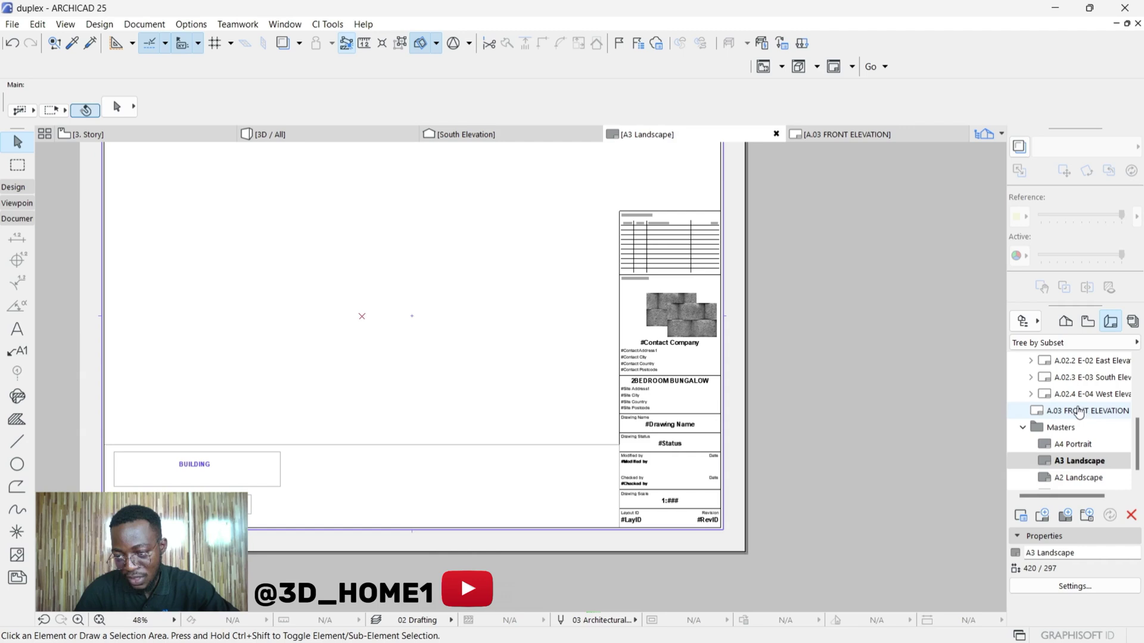
scroll(1077, 411, "up", 3)
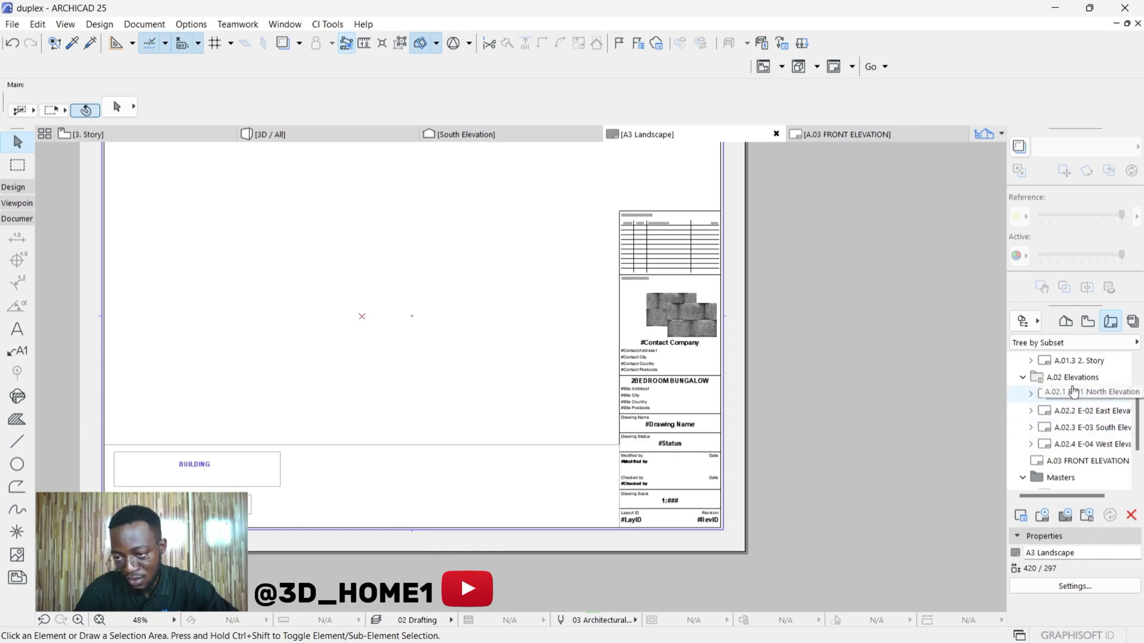
Step: Return to A.03 FRONT ELEVATION and list the project's elevation views in the Project Map
double_click(1082, 462)
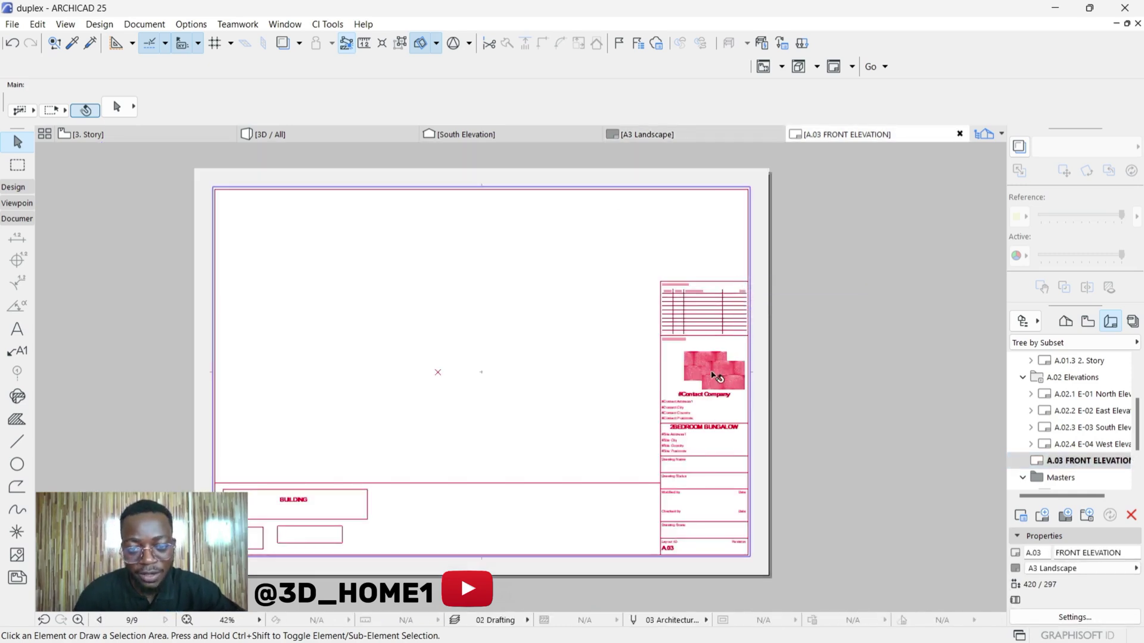
scroll(715, 331, "down", 2)
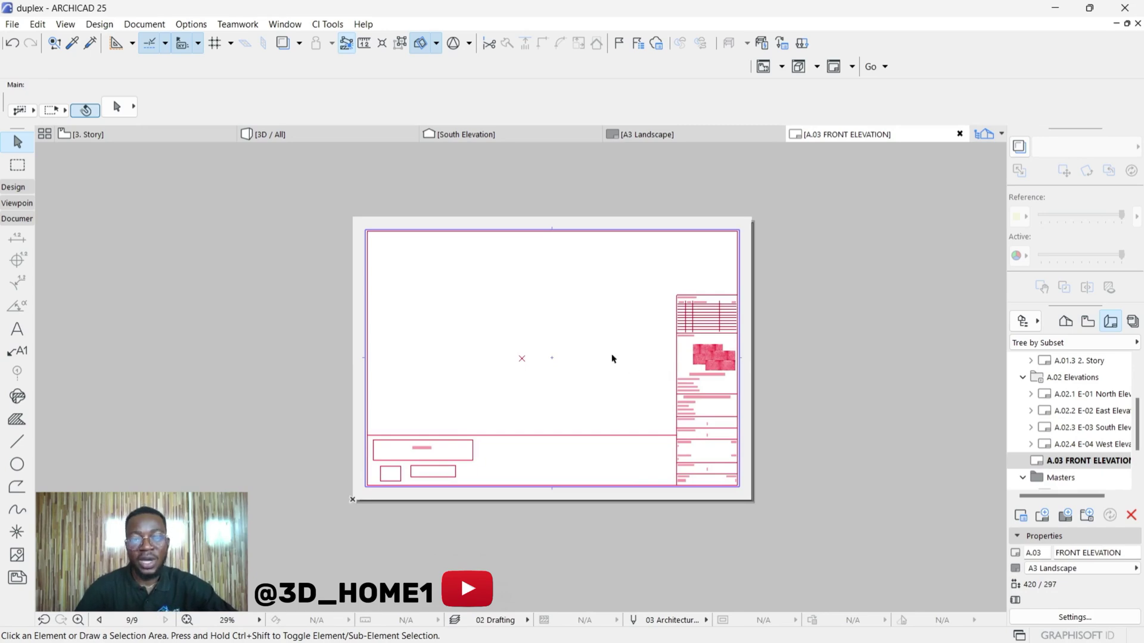
scroll(571, 365, "up", 2)
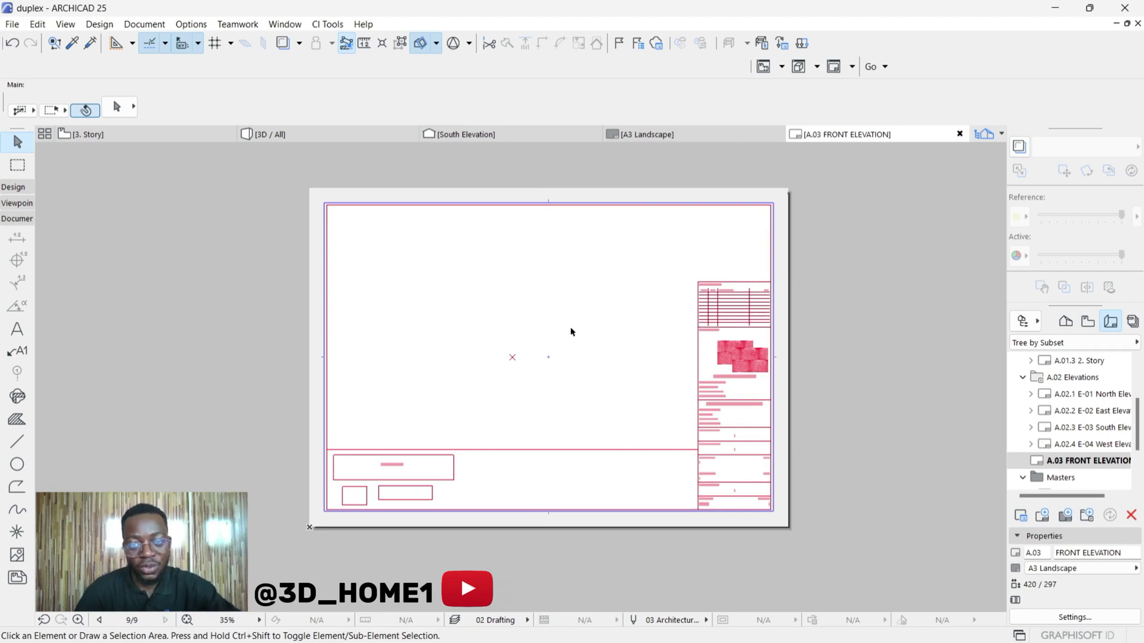
scroll(467, 387, "down", 1)
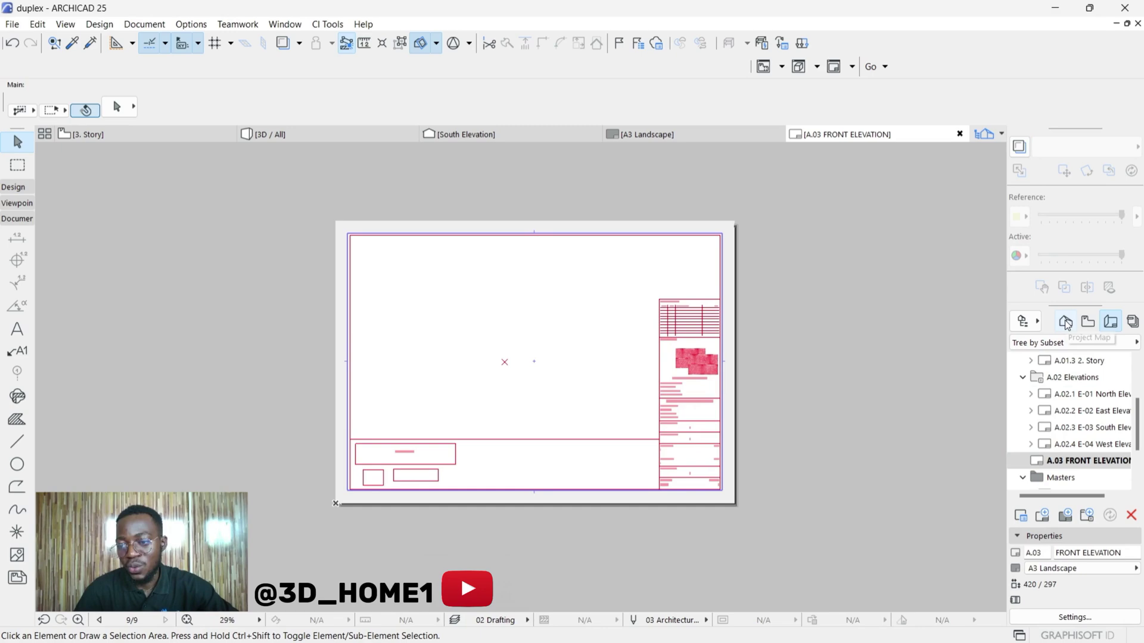
left_click(1066, 322)
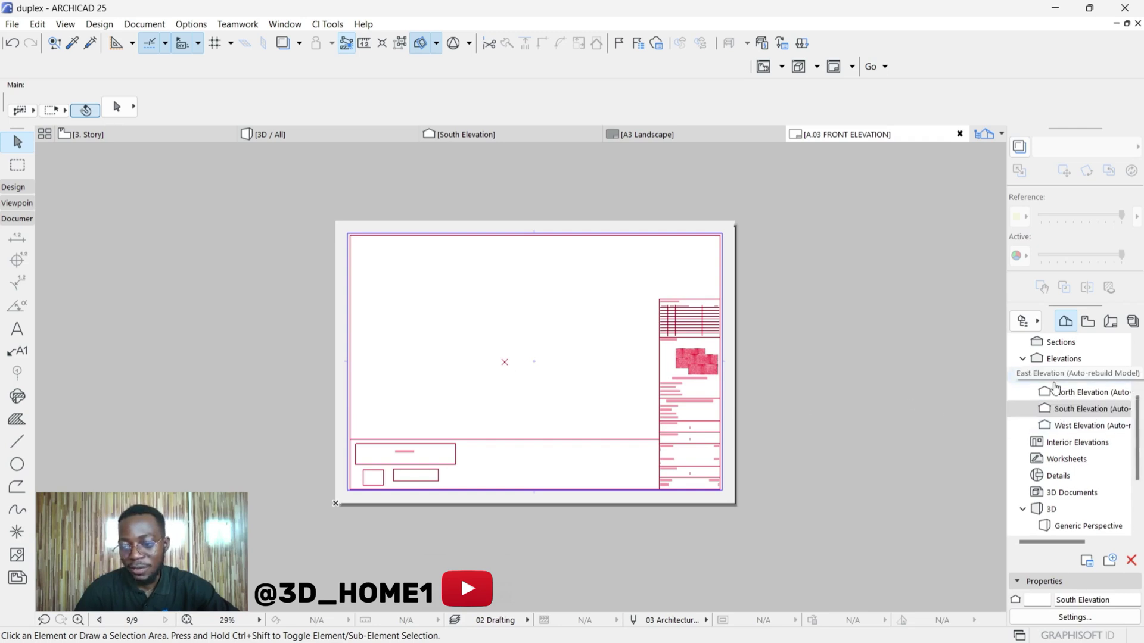
Step: Drag the South Elevation view from the Project Map onto the FRONT ELEVATION layout
left_click_drag(1075, 410, 519, 359)
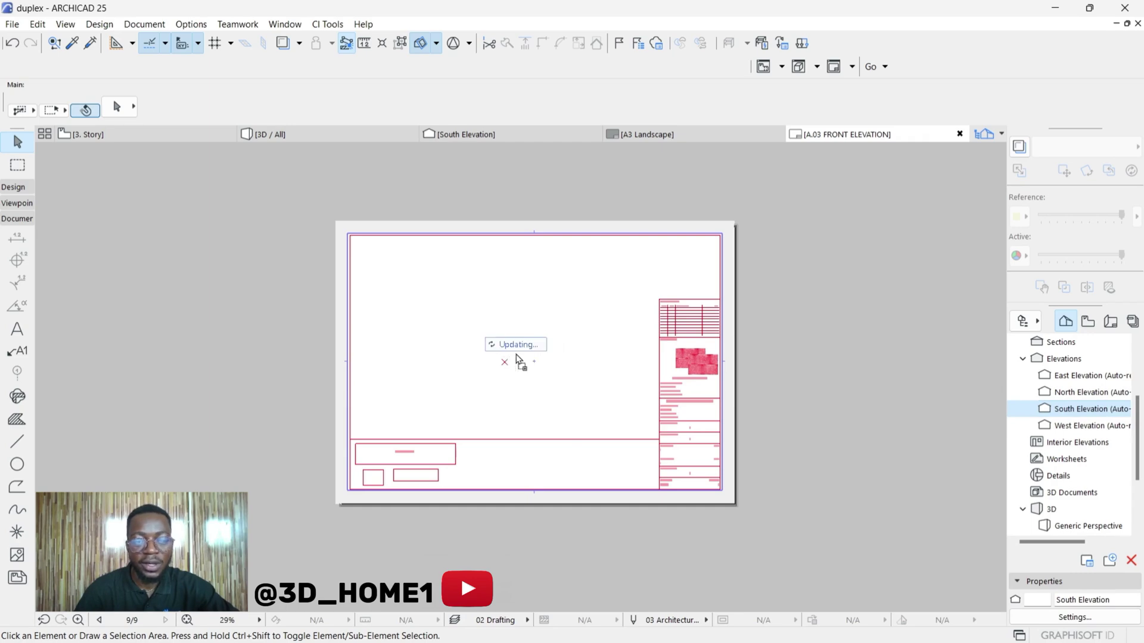
scroll(517, 356, "up", 3)
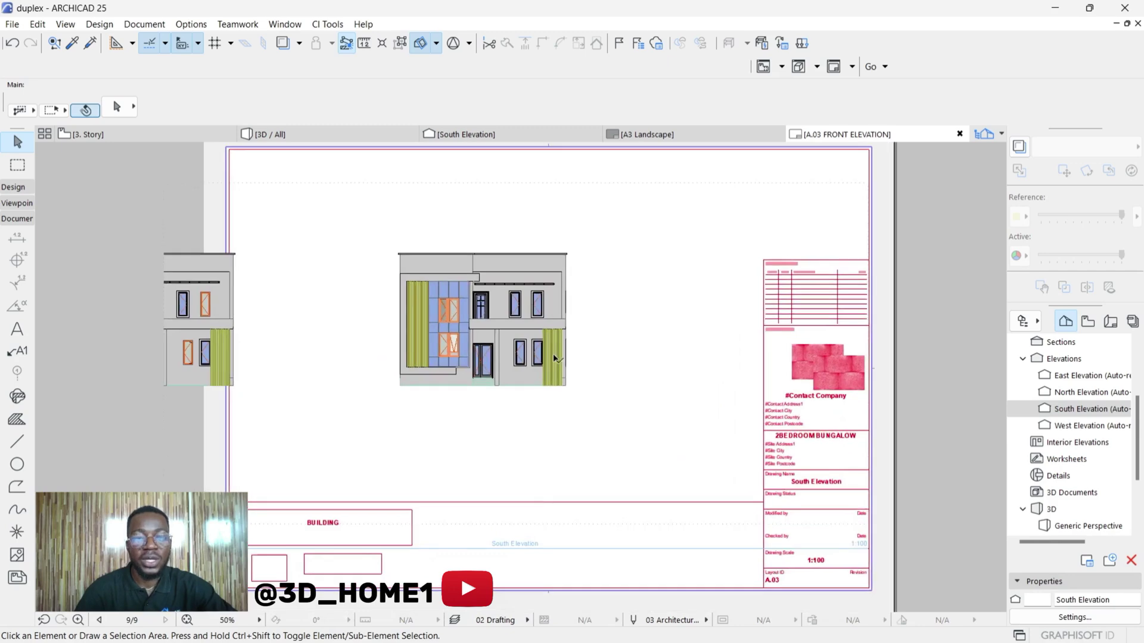
scroll(521, 352, "down", 3)
left_click(524, 344)
left_click(327, 334)
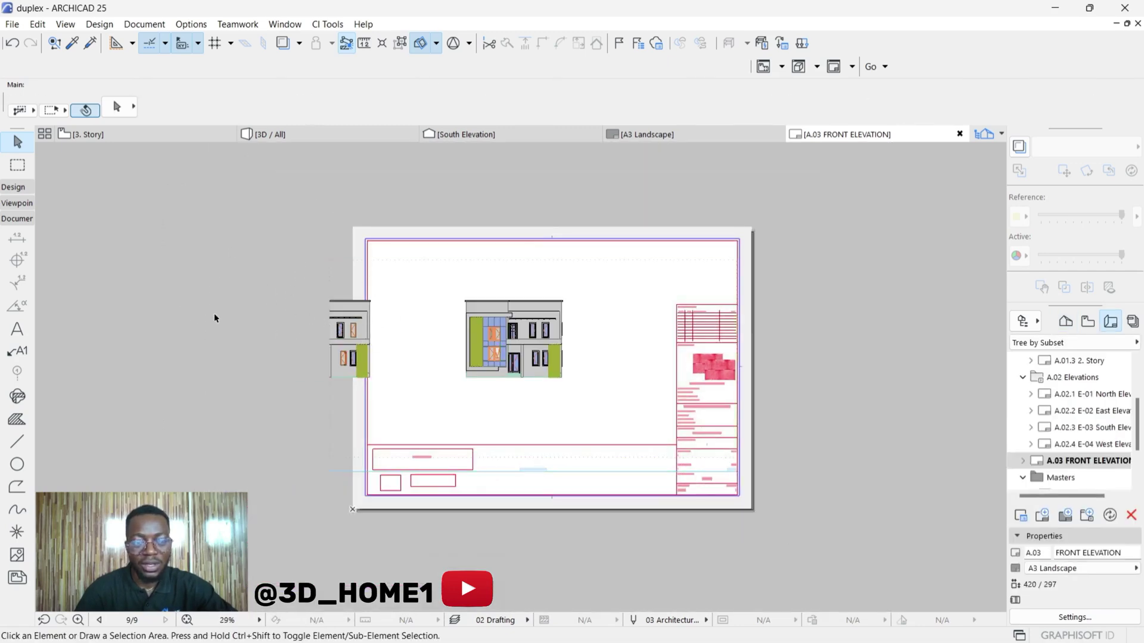
scroll(393, 332, "up", 2)
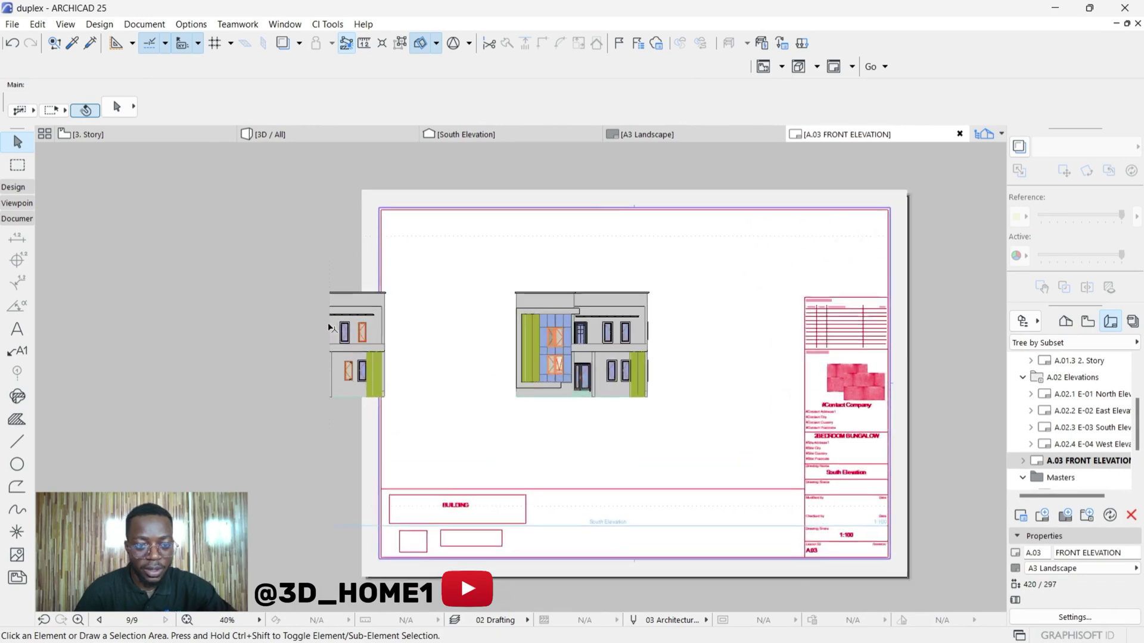
scroll(346, 304, "up", 1)
Step: Offset the drawing's left, right and bottom boundary edges to crop it around the house
left_click(352, 292)
scroll(368, 293, "down", 2)
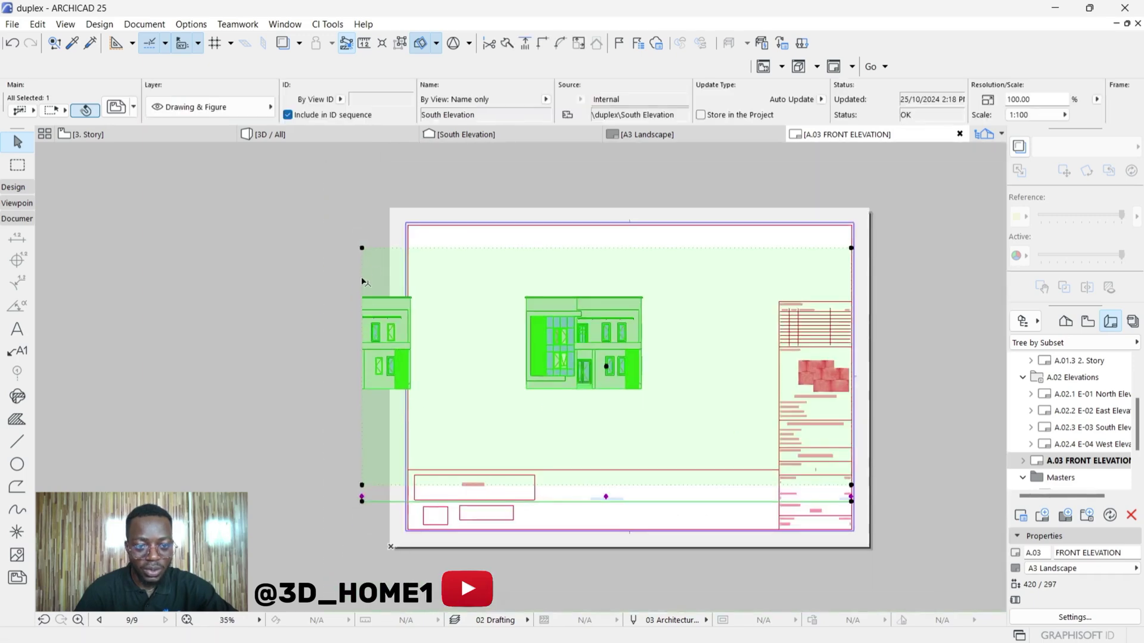
left_click(363, 276)
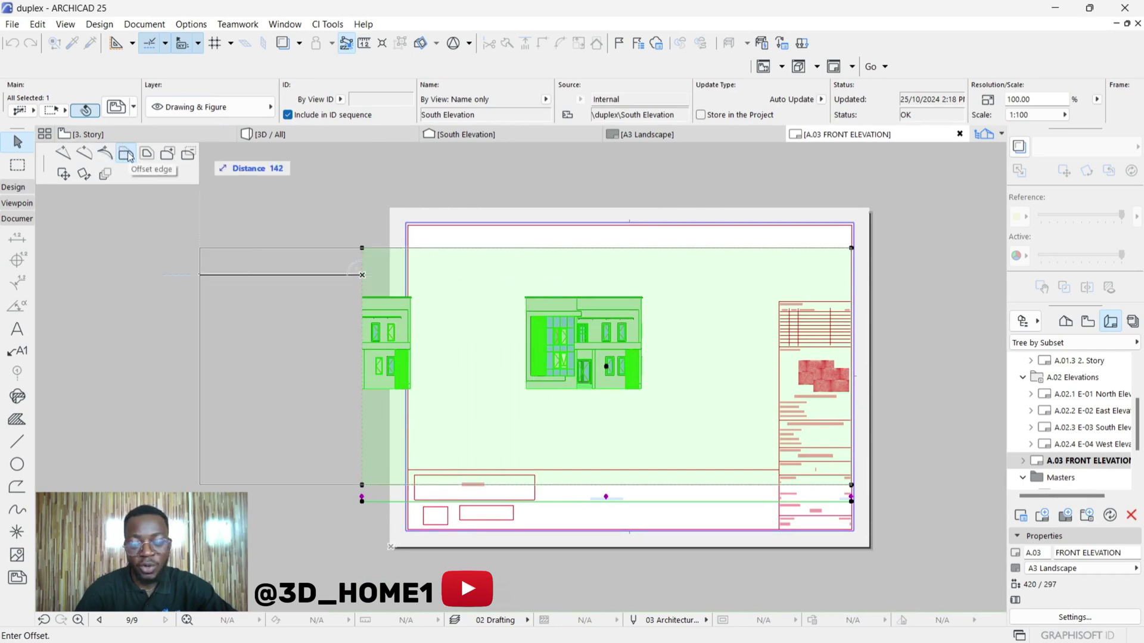
left_click(481, 277)
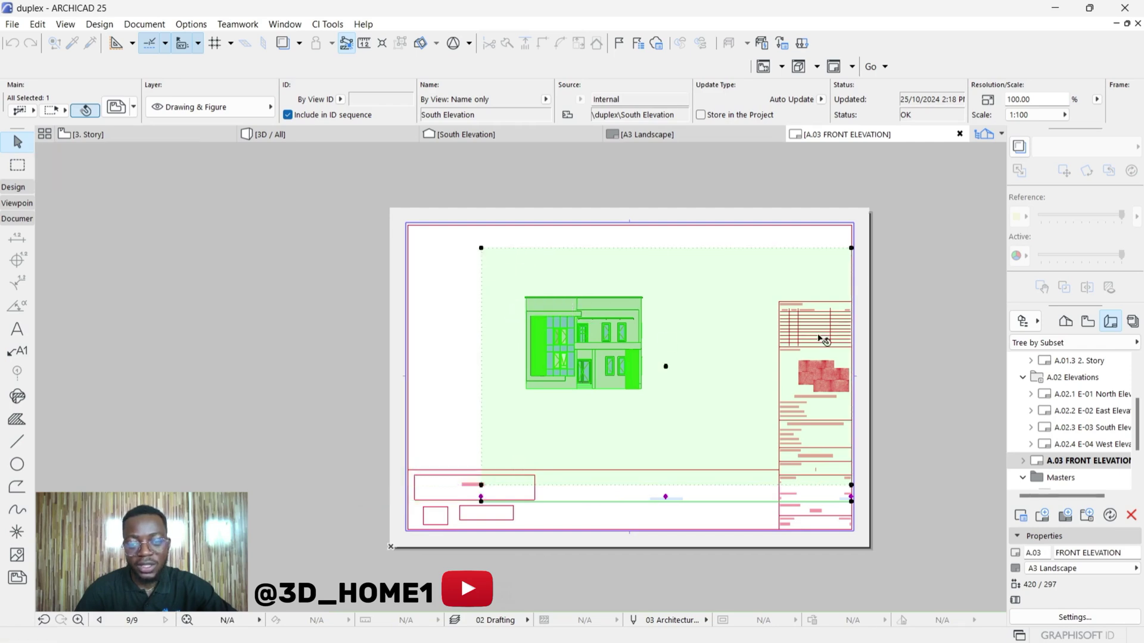
left_click(852, 272)
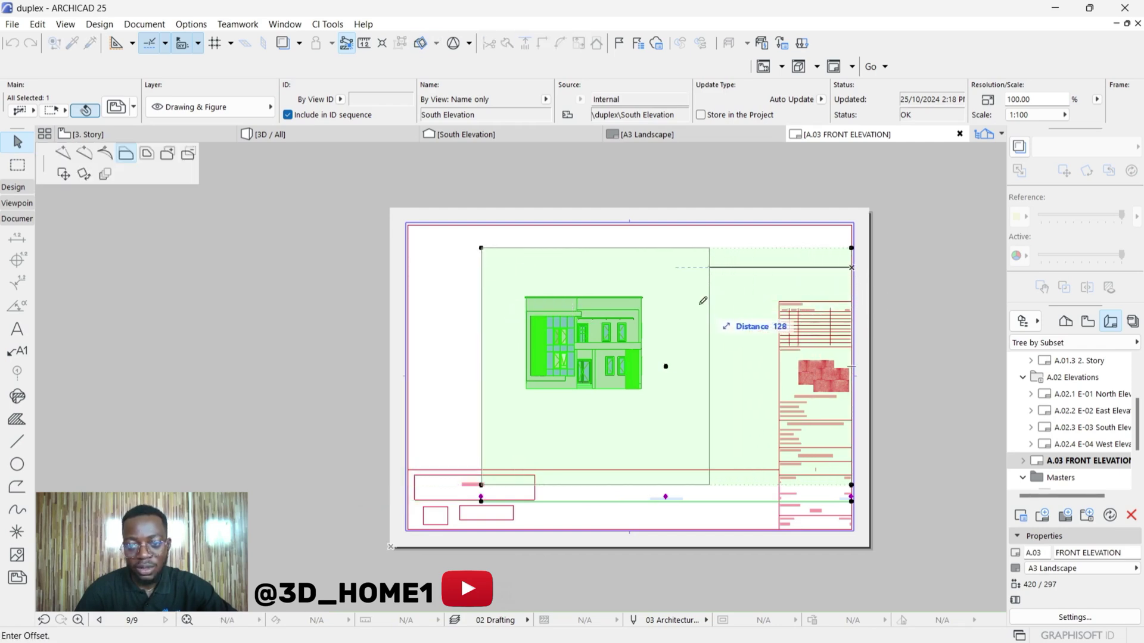
left_click(686, 288)
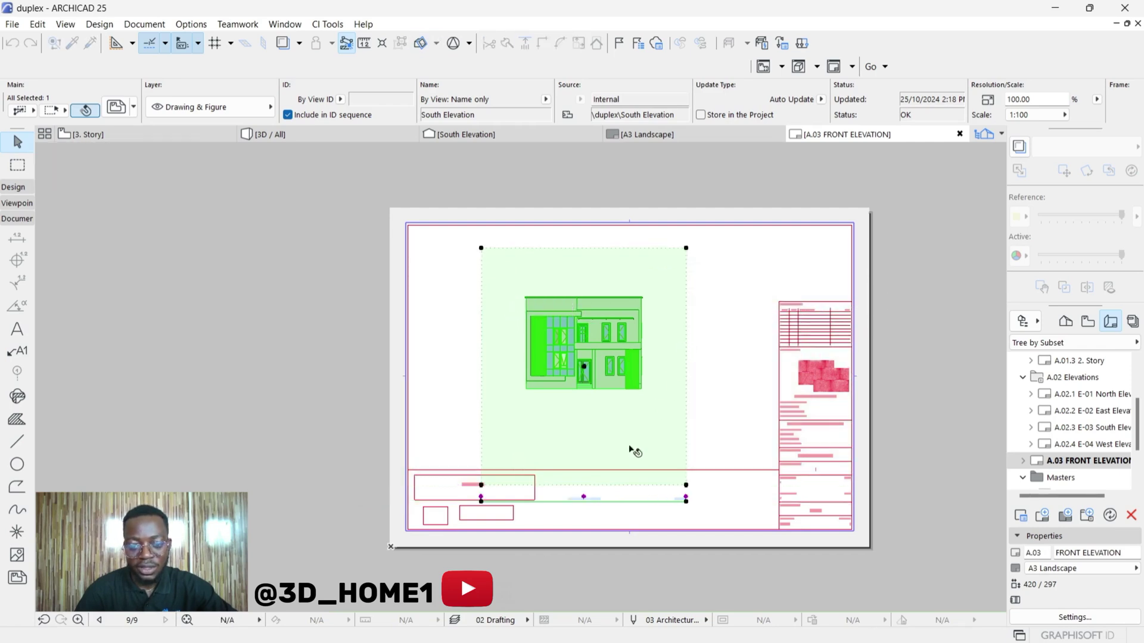
left_click(601, 486)
left_click(613, 409)
scroll(462, 364, "down", 2)
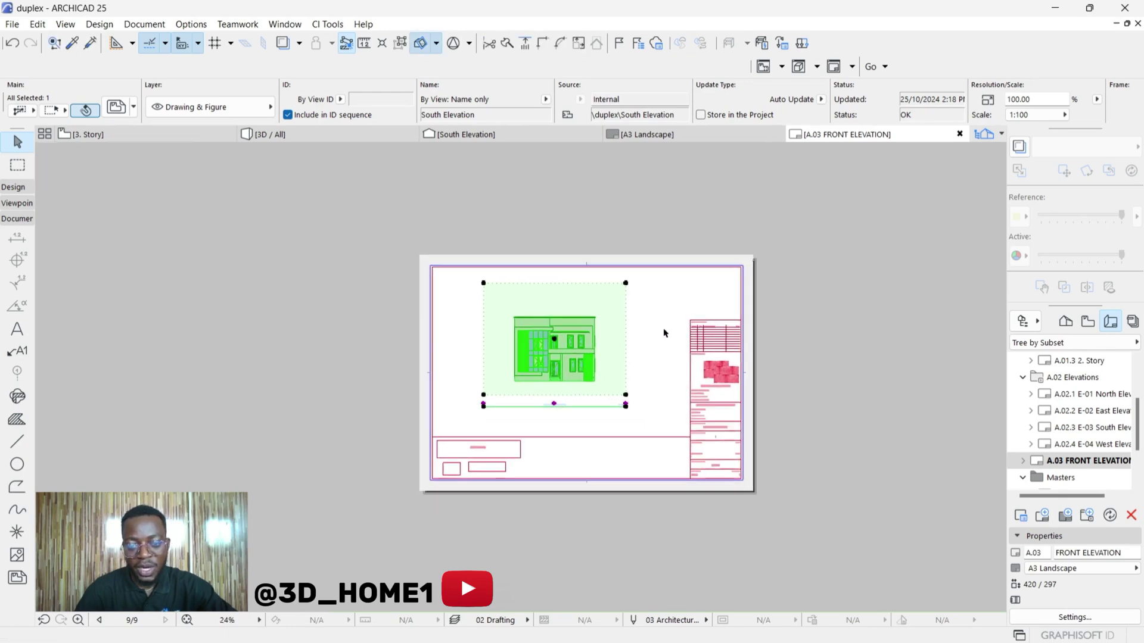
scroll(724, 425, "up", 7)
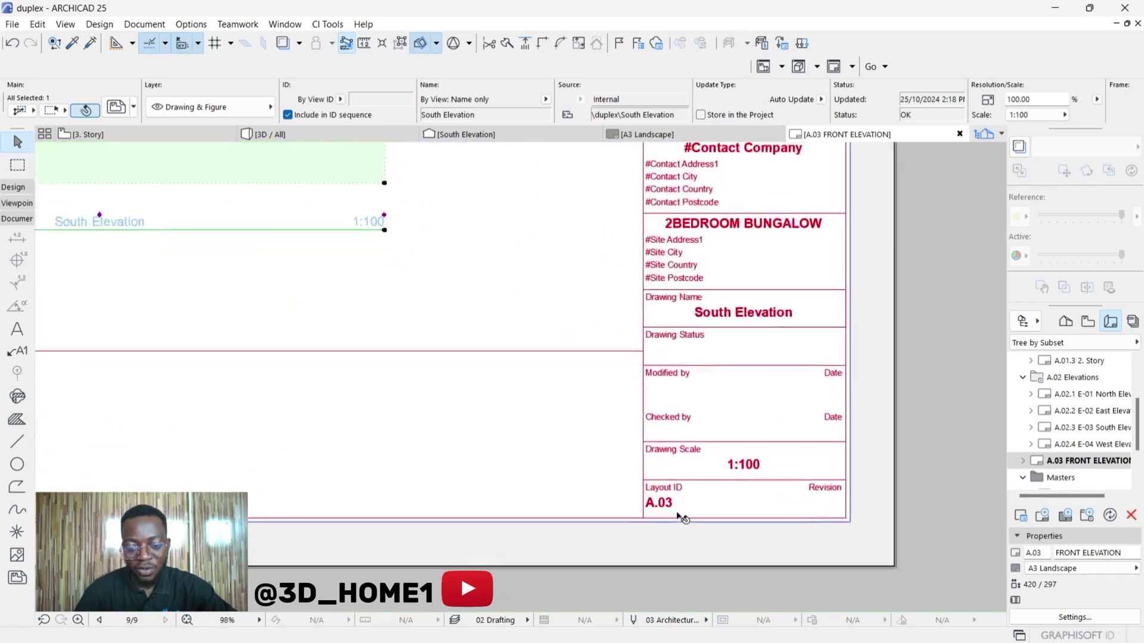
scroll(688, 489, "down", 4)
scroll(727, 459, "up", 5)
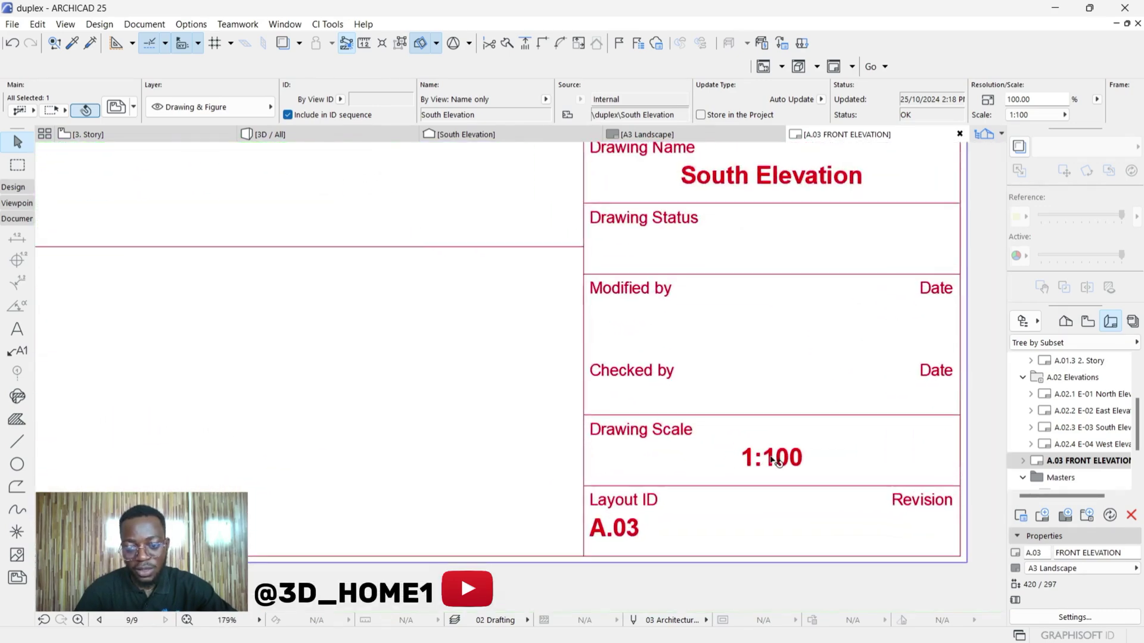
scroll(780, 454, "down", 1)
scroll(687, 462, "up", 3)
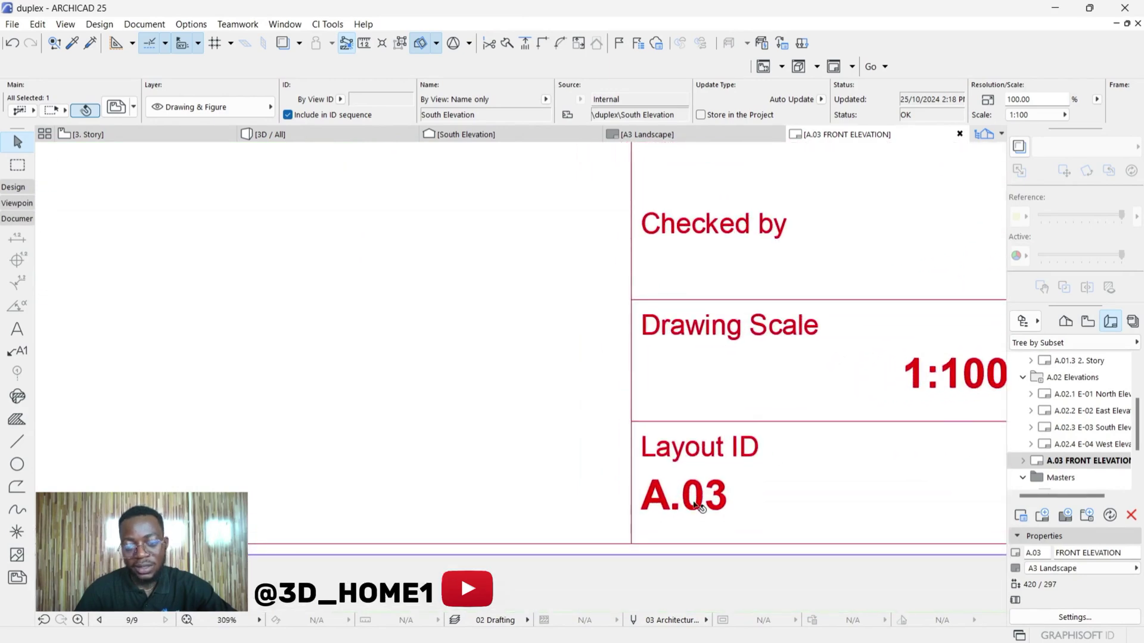
scroll(705, 505, "down", 5)
scroll(679, 417, "down", 2)
scroll(735, 396, "up", 4)
scroll(715, 357, "down", 3)
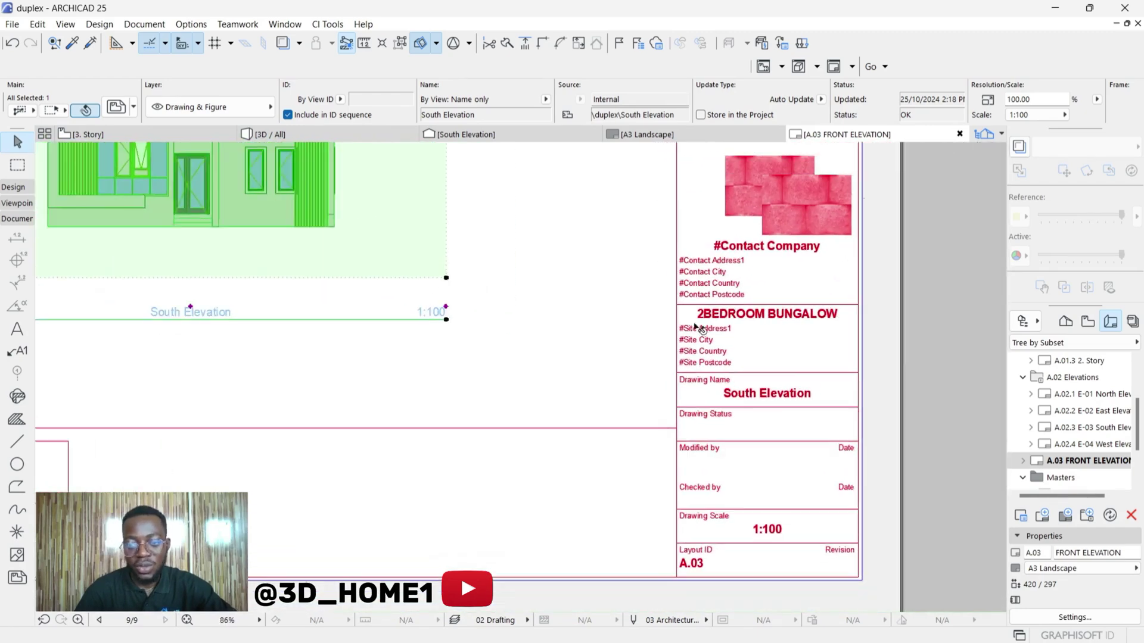
scroll(695, 329, "up", 2)
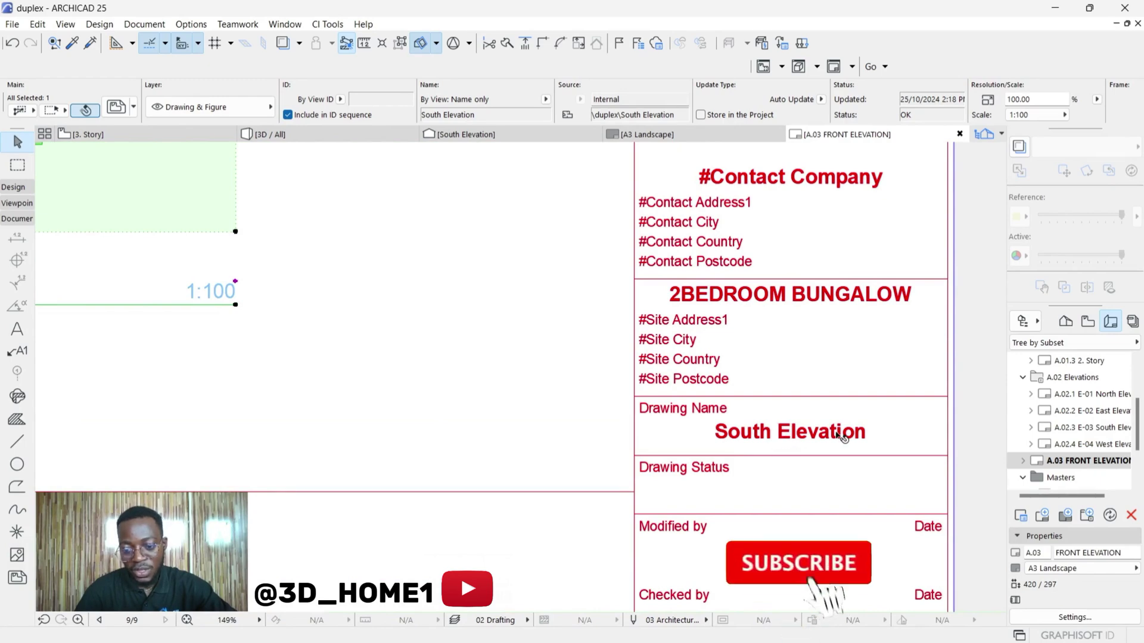
scroll(786, 435, "down", 3)
scroll(795, 407, "up", 1)
scroll(787, 393, "down", 2)
scroll(779, 355, "down", 2)
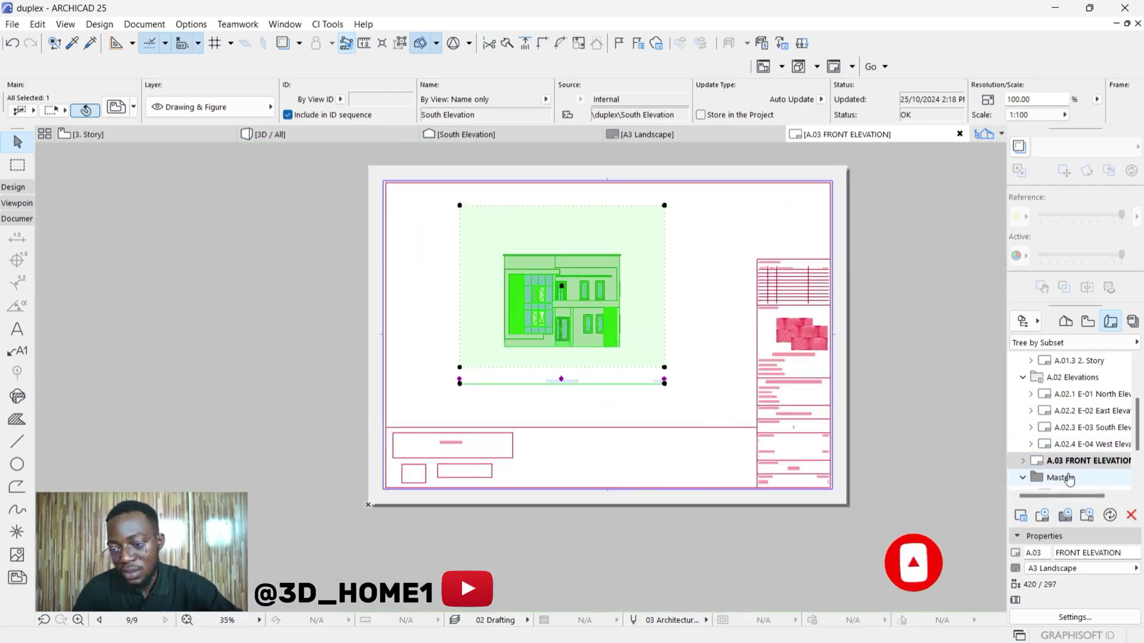
Step: Resize the South Elevation drawing from its lower-right corner to scale 1:72.28
scroll(1052, 465, "down", 2)
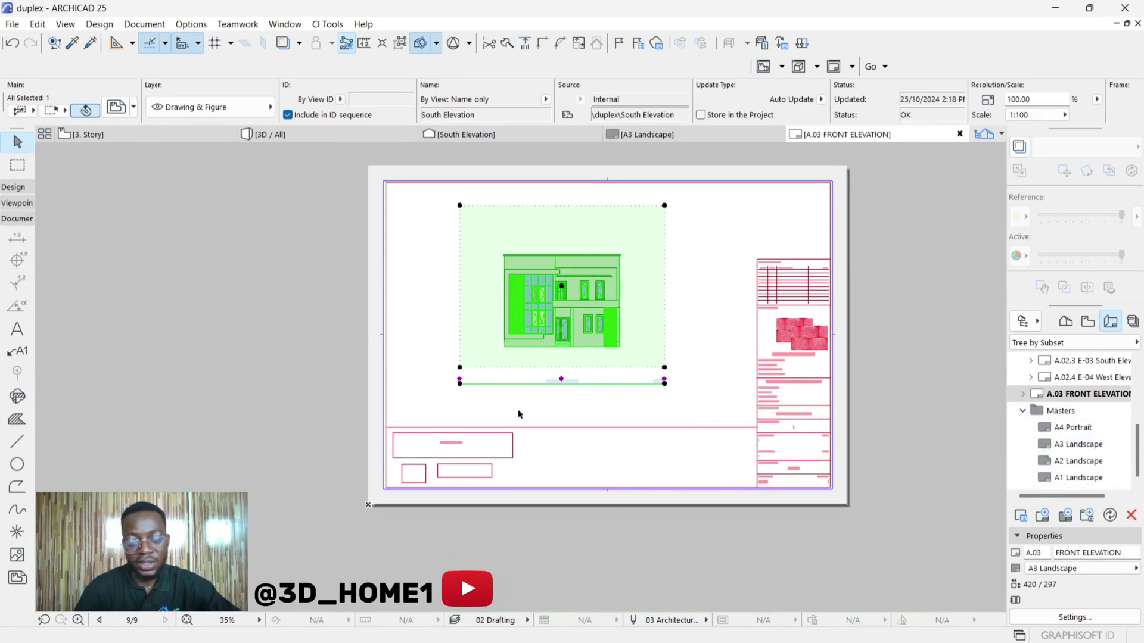
scroll(651, 370, "up", 3)
scroll(578, 285, "down", 2)
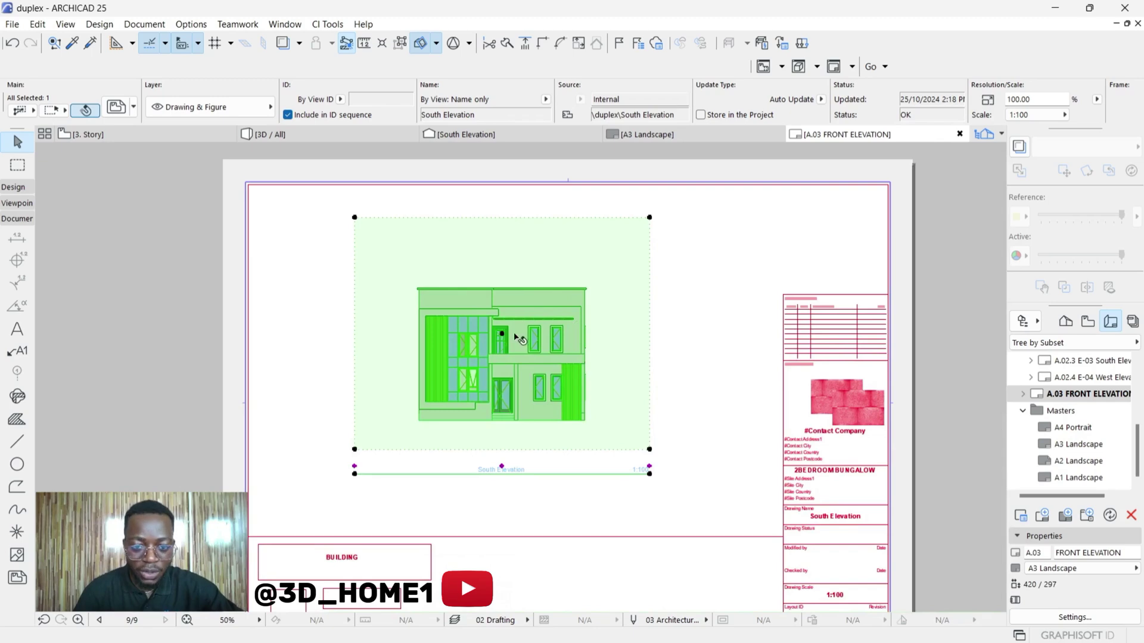
key("Escape")
scroll(635, 303, "down", 2)
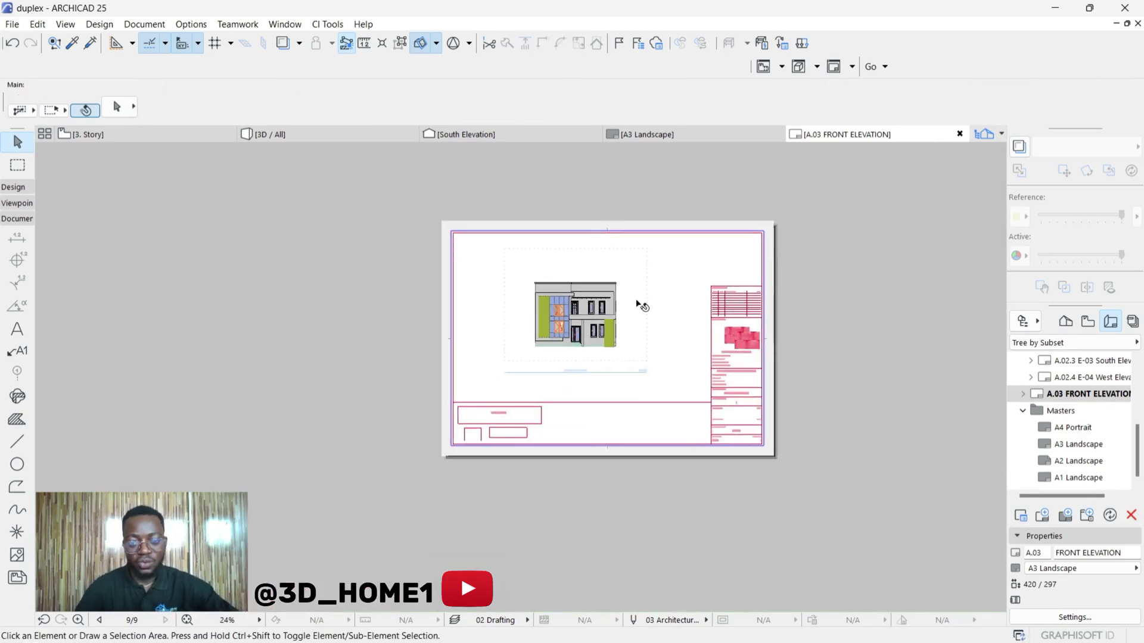
scroll(691, 327, "up", 1)
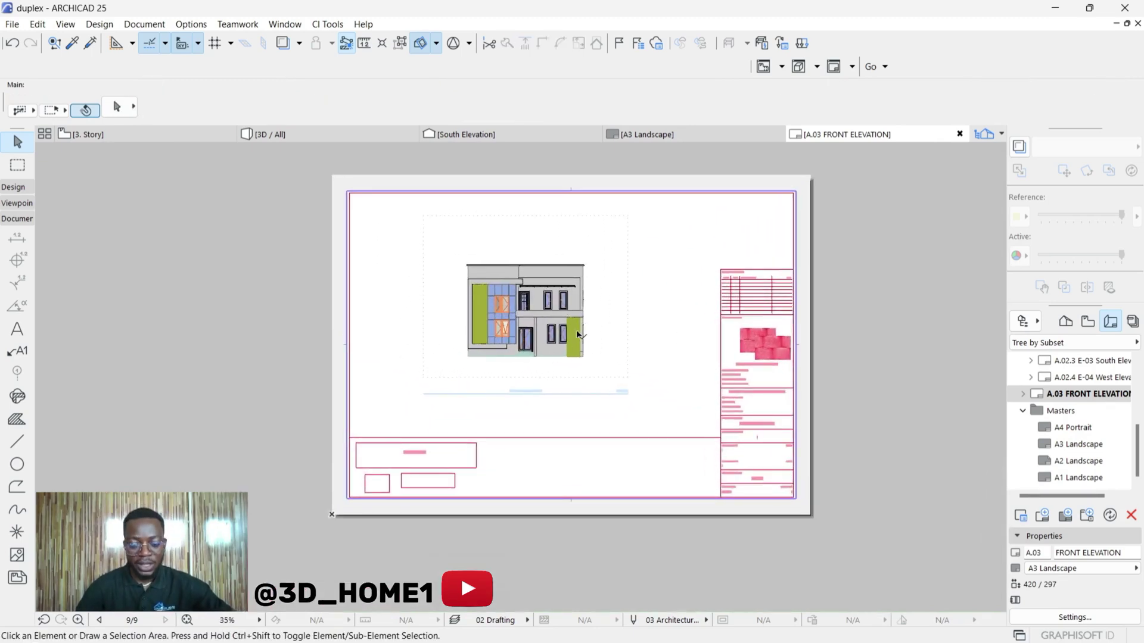
left_click(613, 393)
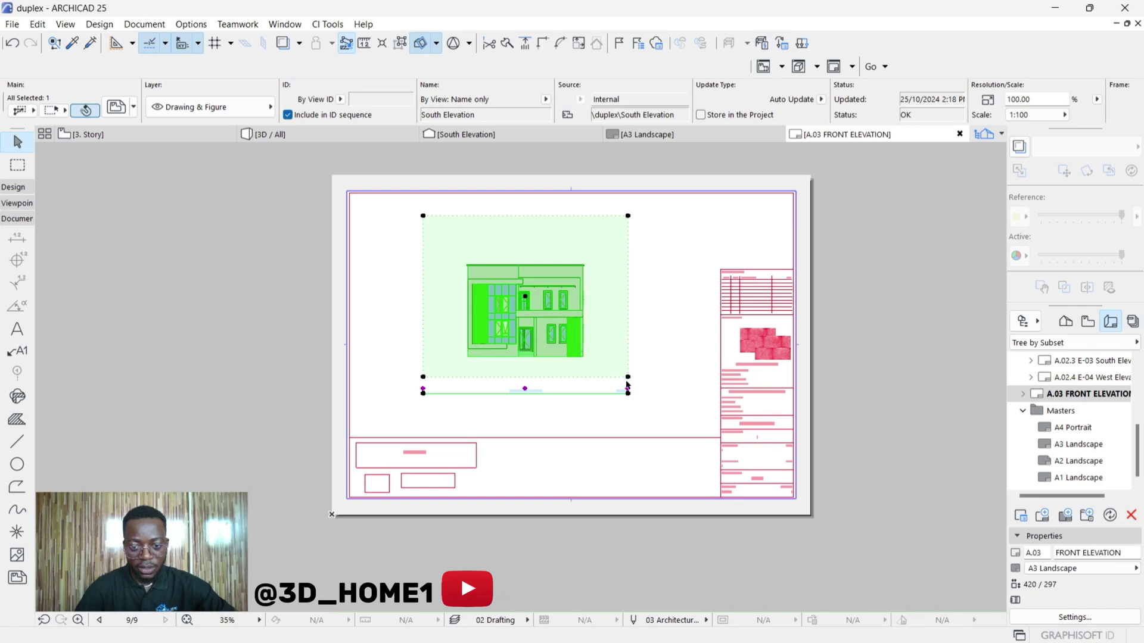
left_click(628, 378)
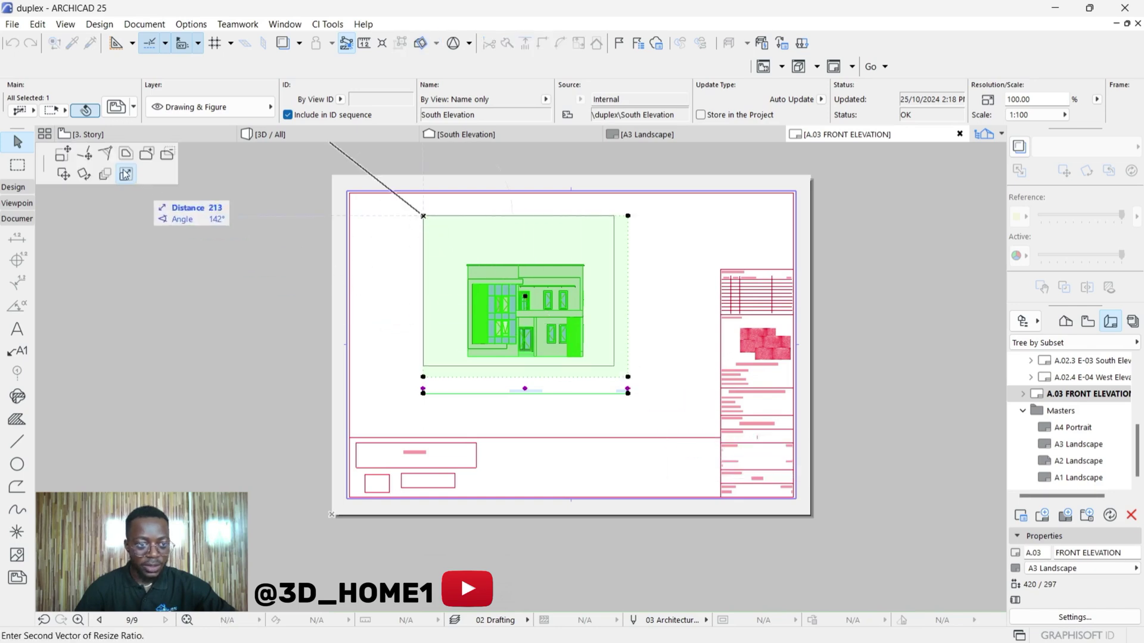
left_click(705, 454)
Step: Nudge the elevation drawing slightly up and left on the sheet
scroll(756, 476, "up", 5)
scroll(756, 495, "down", 2)
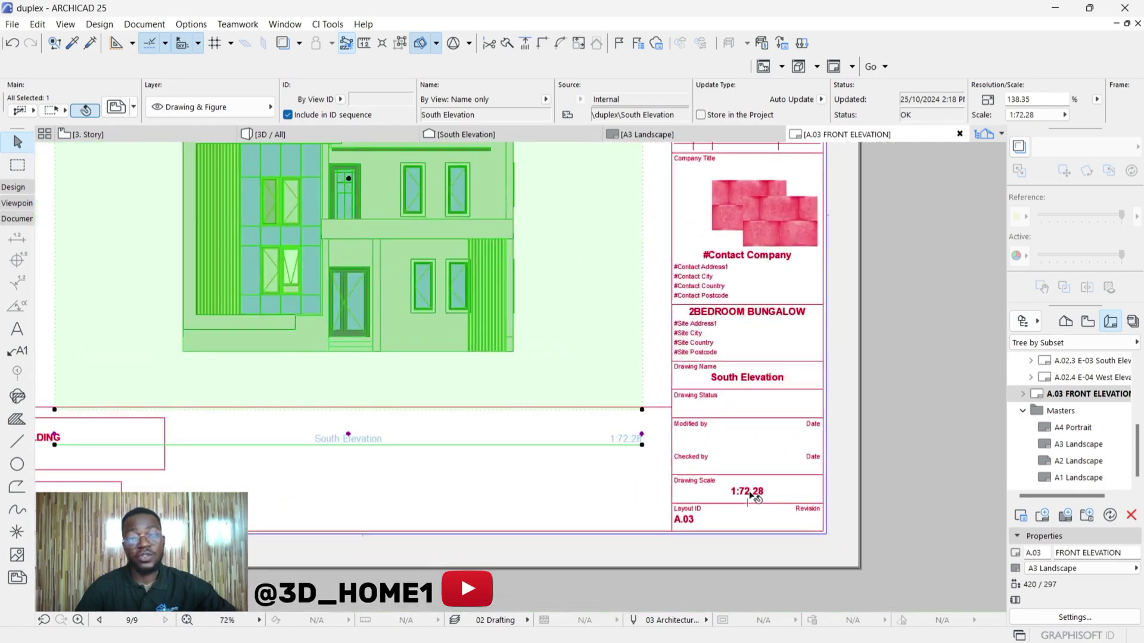
scroll(755, 493, "down", 2)
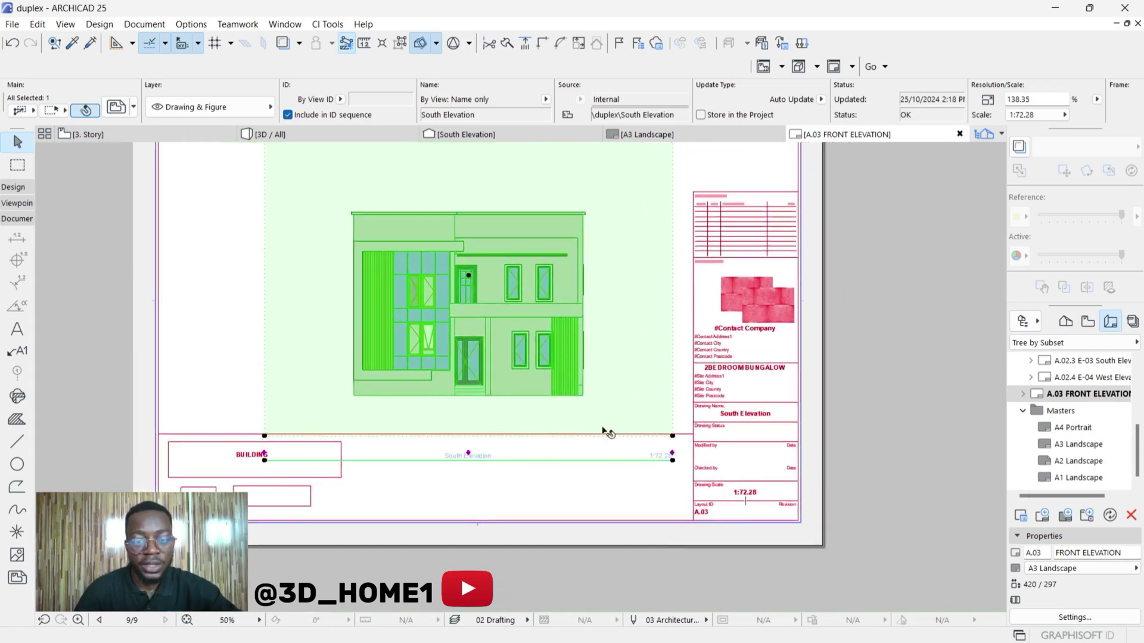
scroll(470, 391, "down", 2)
scroll(471, 333, "up", 2)
scroll(466, 293, "down", 2)
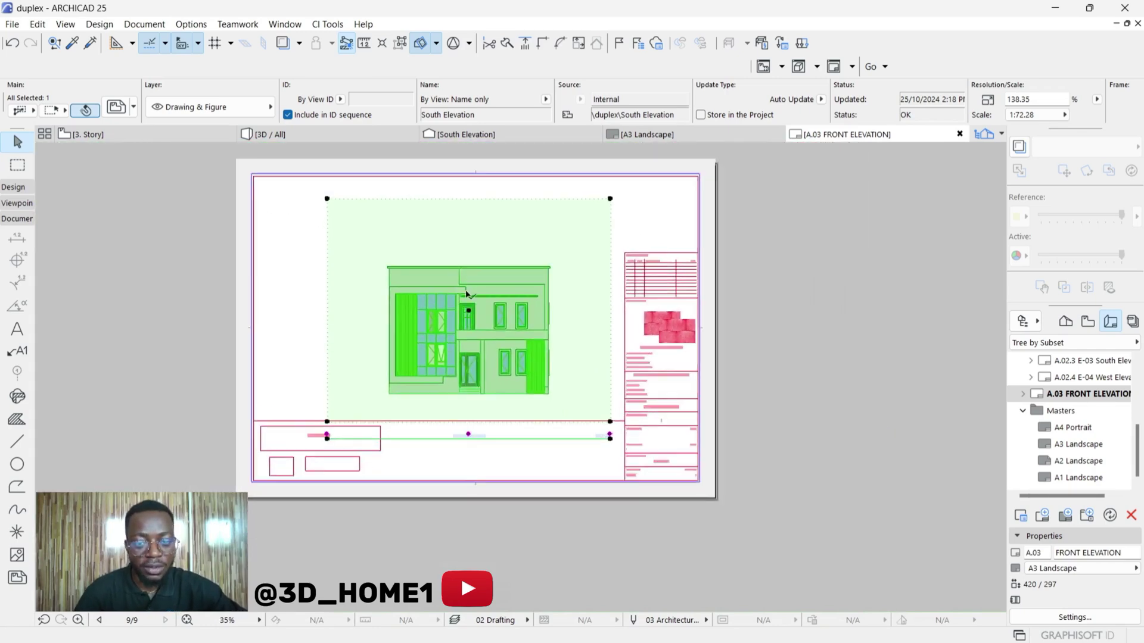
left_click_drag(468, 309, 459, 308)
left_click(829, 257)
Step: Crop the drawing's bottom edge upward so its title line sits just beneath the house
scroll(704, 401, "down", 1)
scroll(567, 382, "up", 1)
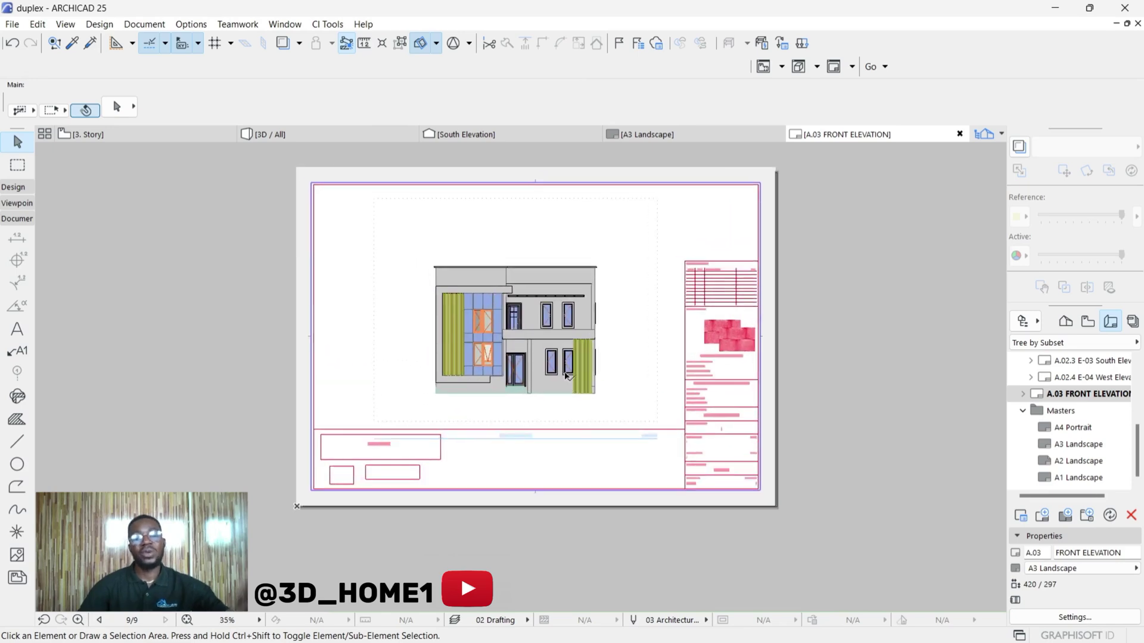
scroll(527, 435, "up", 2)
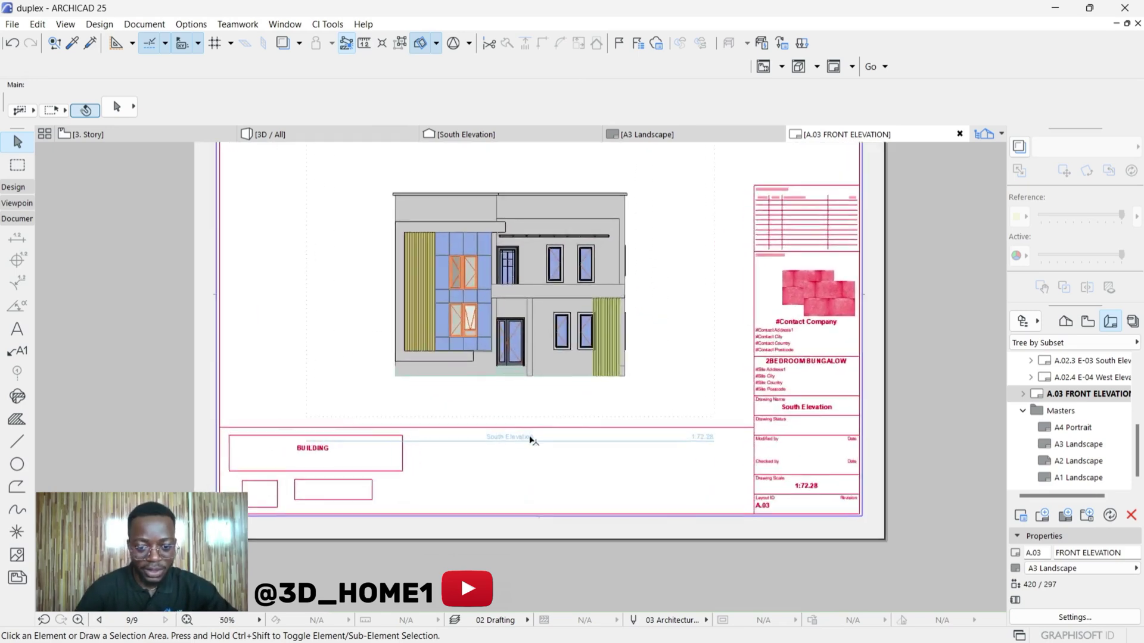
left_click(553, 416)
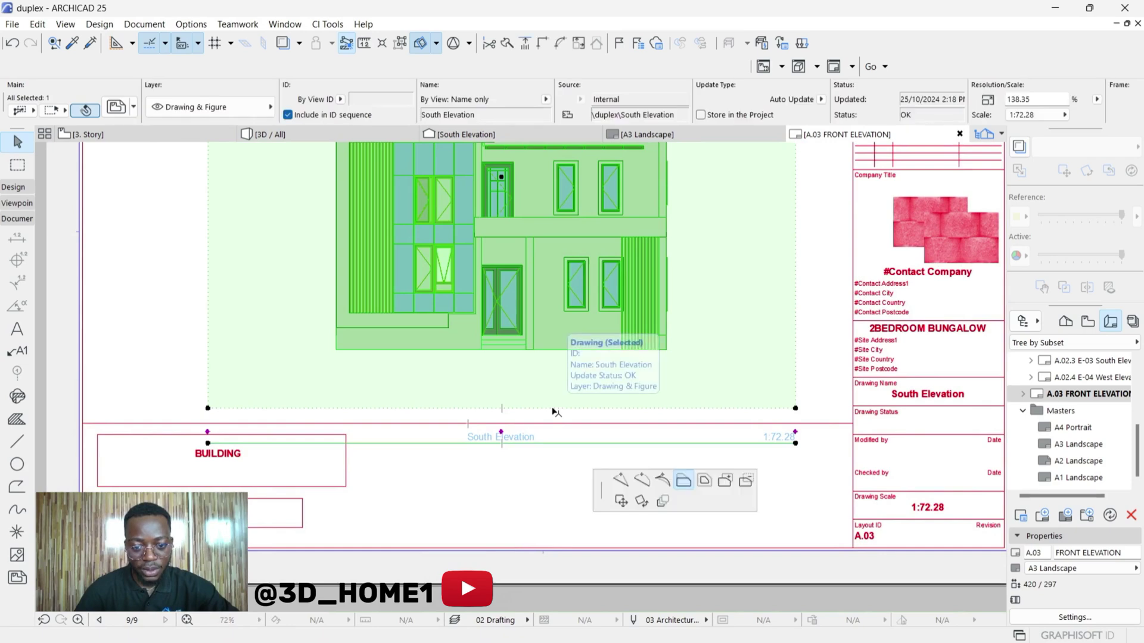
left_click(553, 409)
left_click(554, 363)
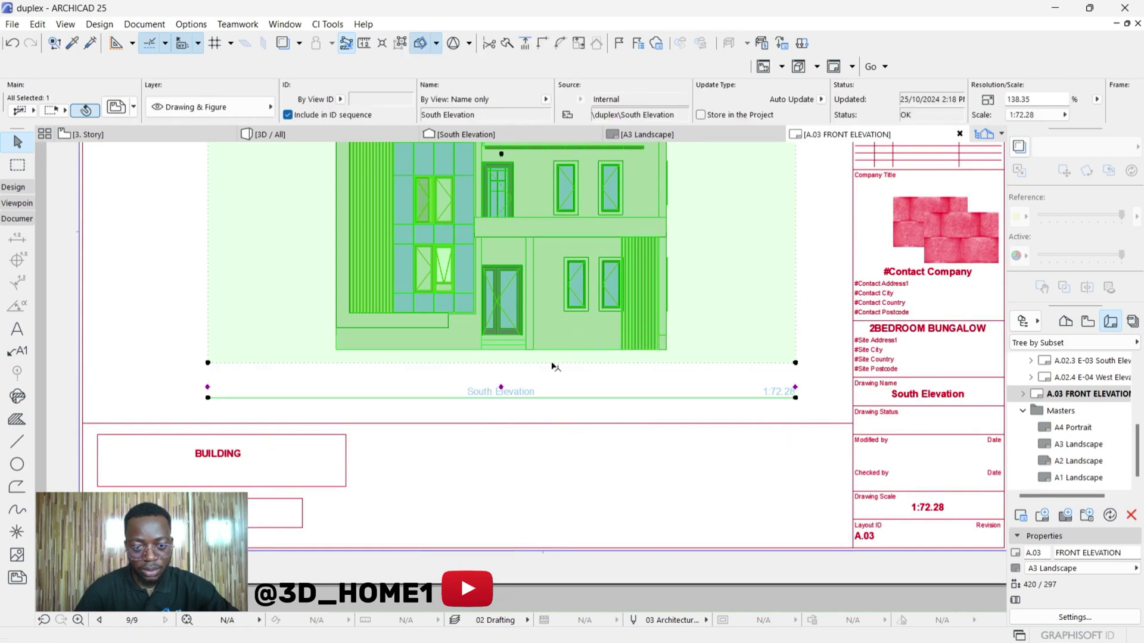
left_click(603, 505)
scroll(539, 467, "down", 2)
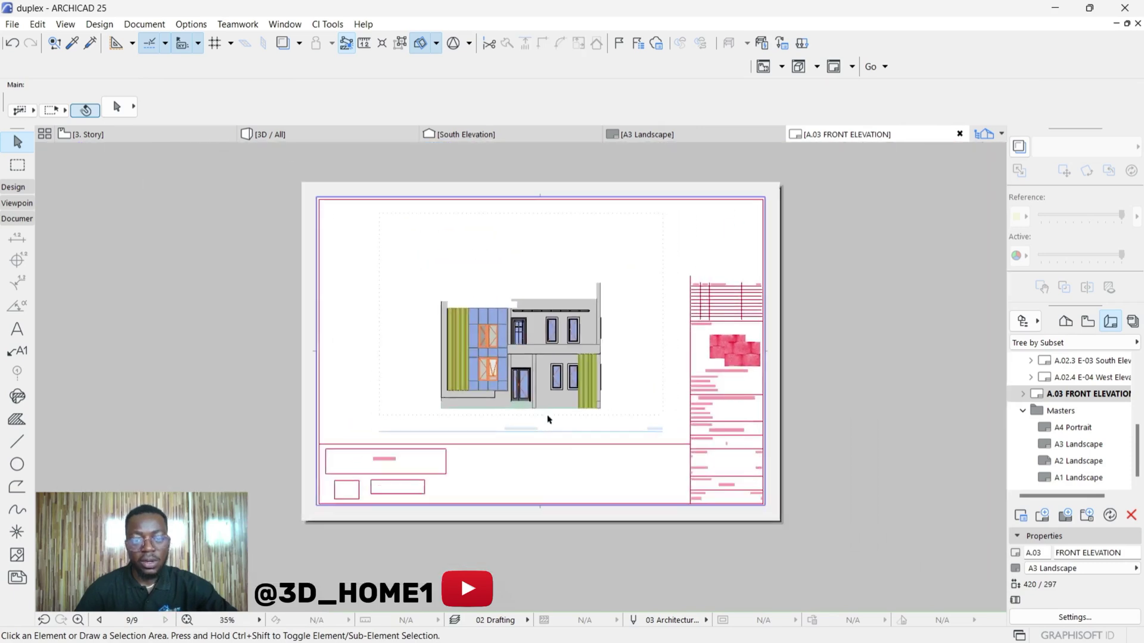
scroll(536, 353, "down", 1)
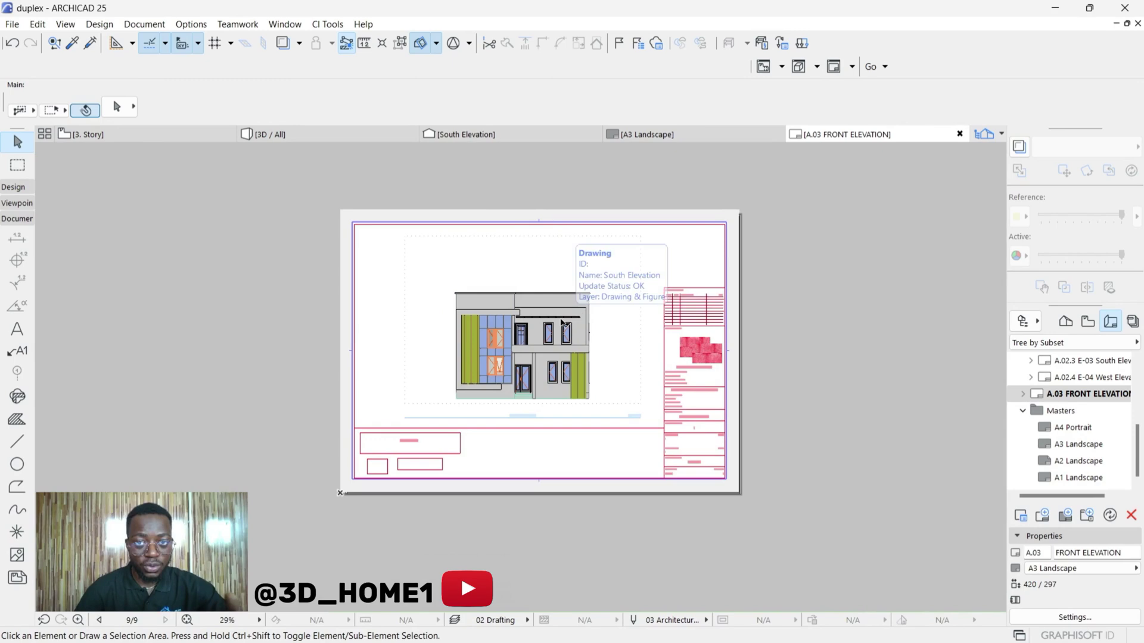
Step: Start saving the layout as a PDF named FRONT VIEW
left_click(13, 25)
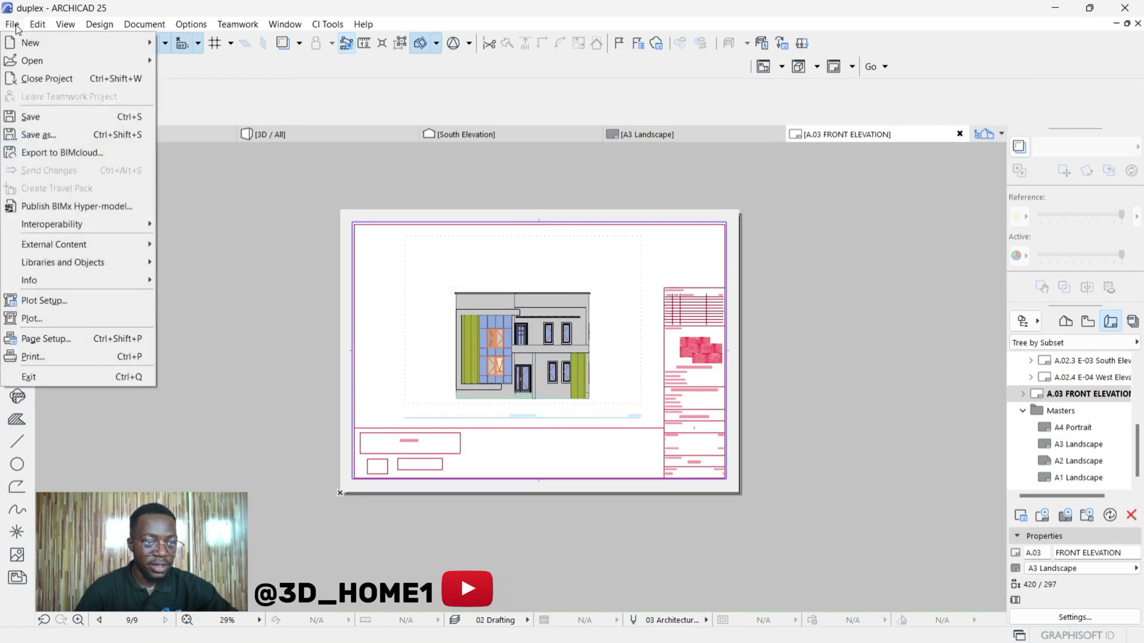
left_click(42, 134)
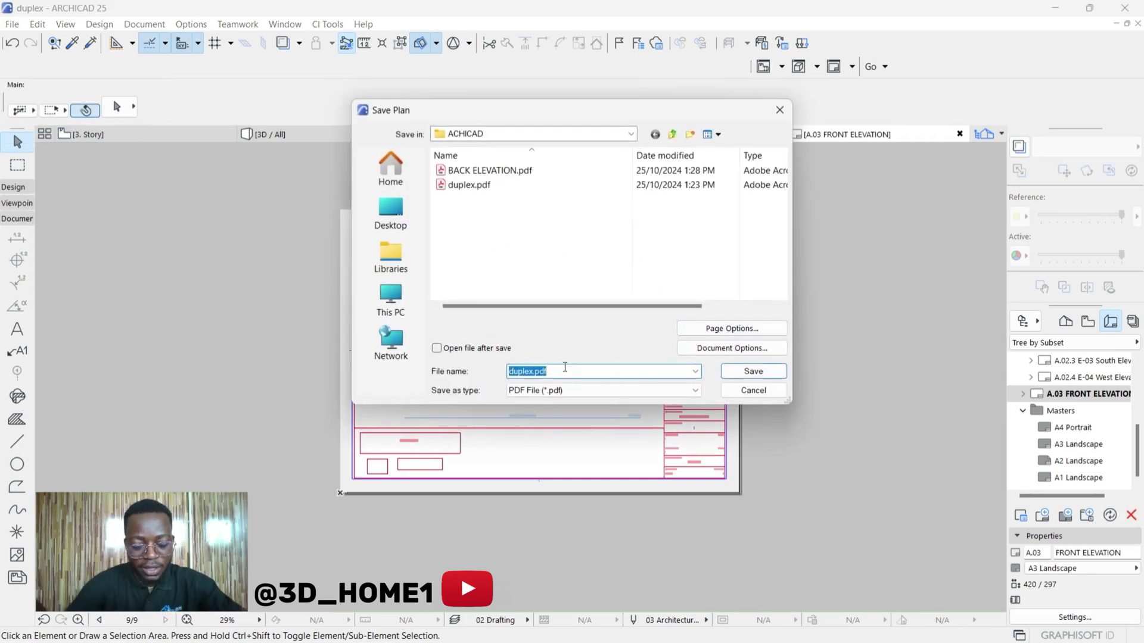
type("FRONT VIEW")
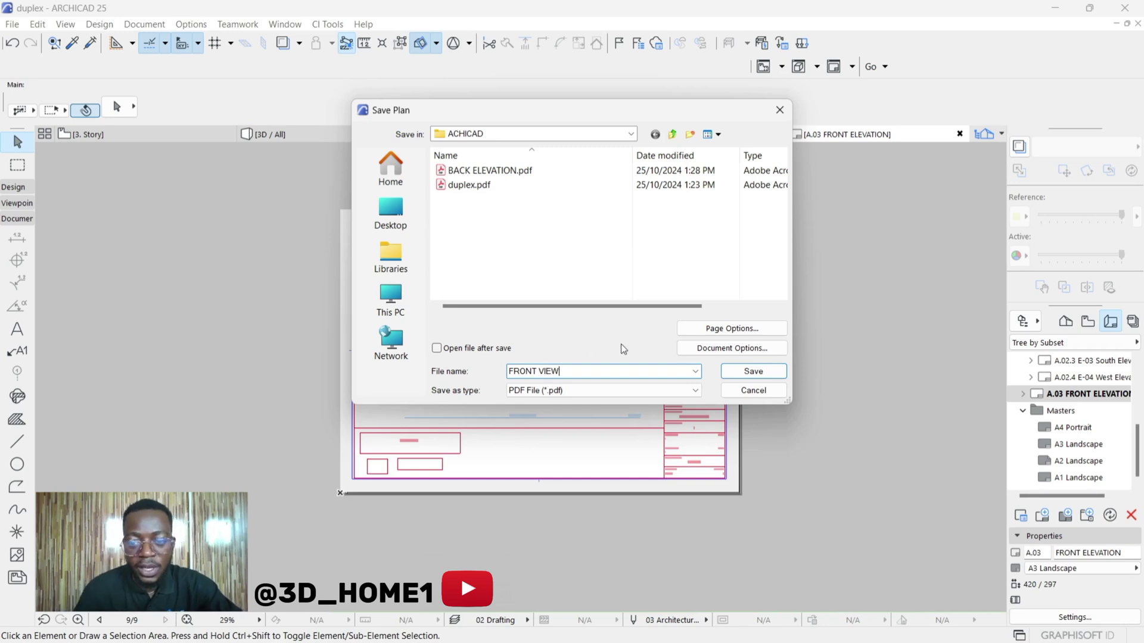
Step: Save the PDF with A3 (ISO) landscape page options and open FRONT VIEW.pdf from File Explorer
left_click(714, 329)
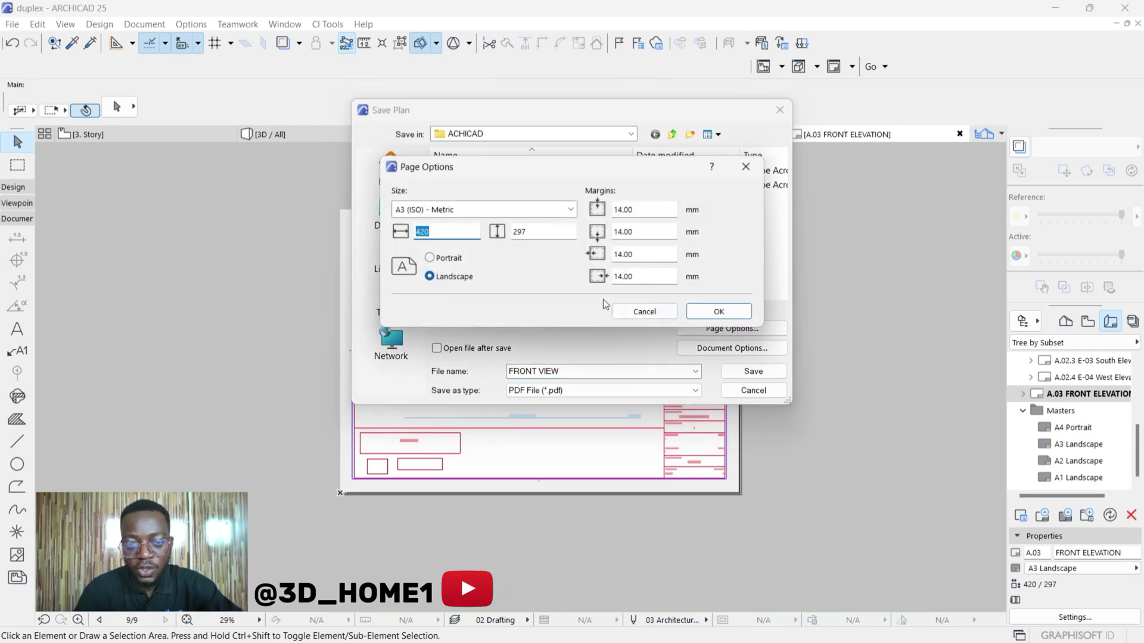
left_click(399, 210)
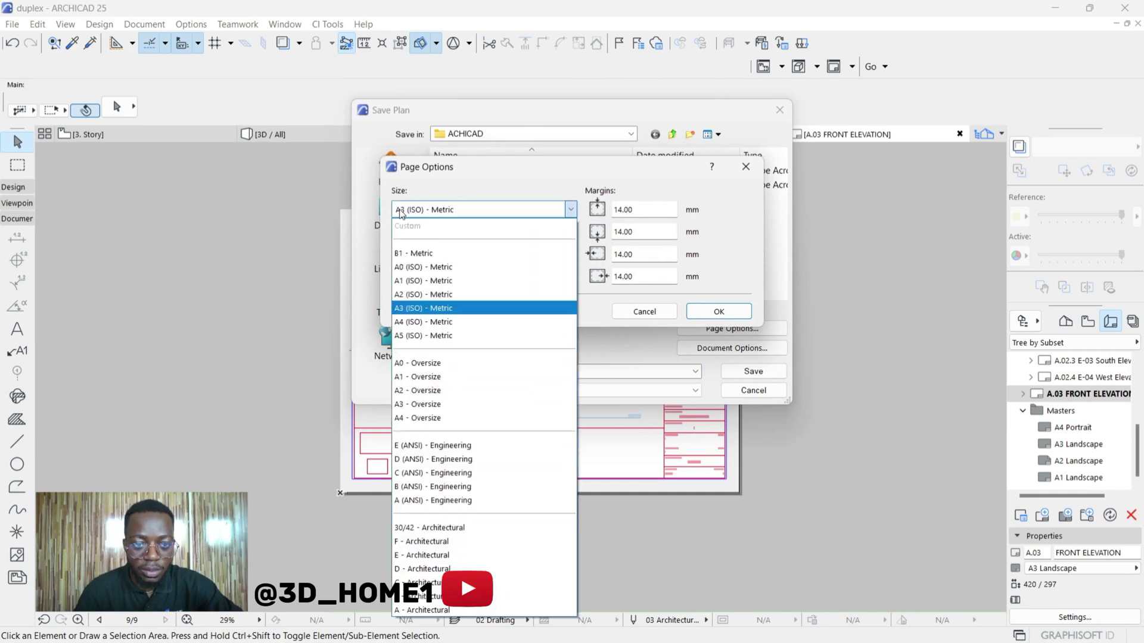
left_click(441, 309)
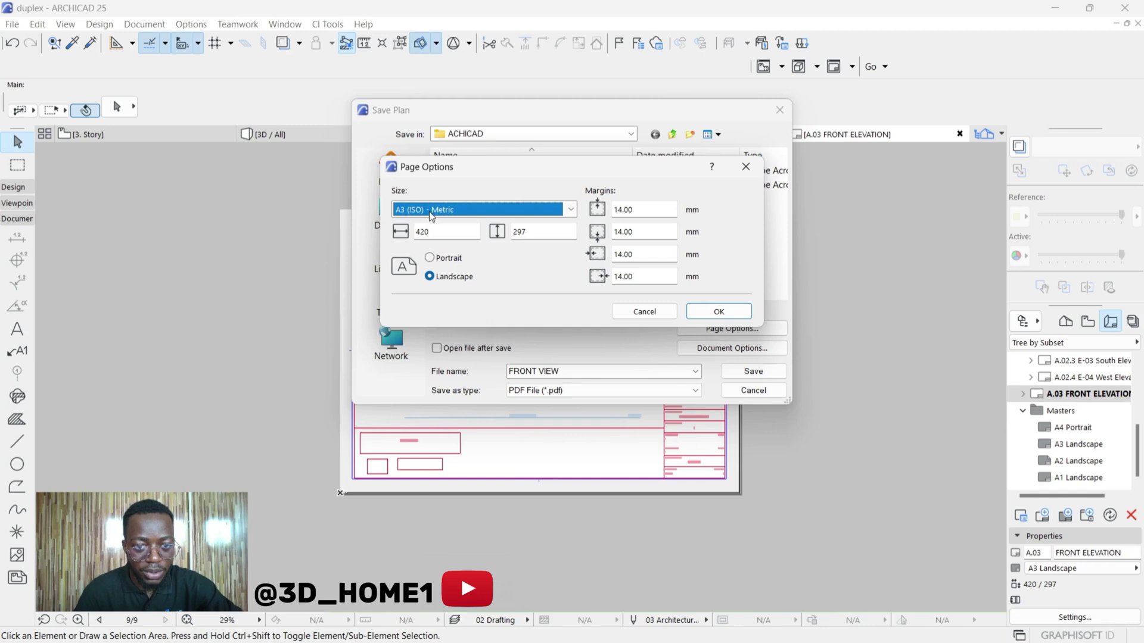
left_click(719, 312)
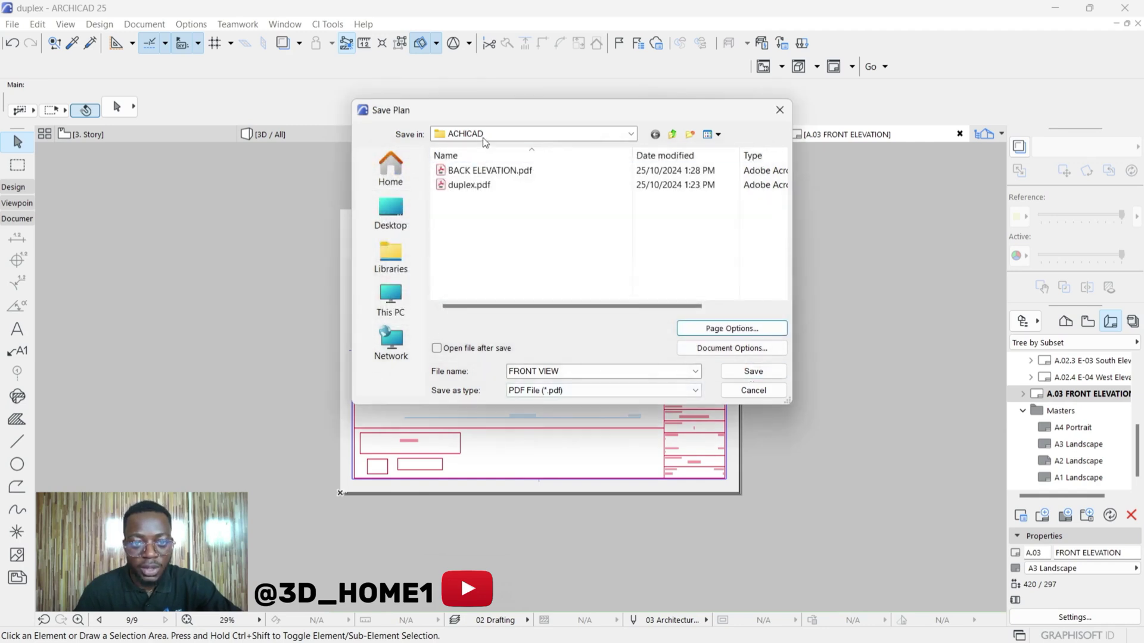
left_click(767, 373)
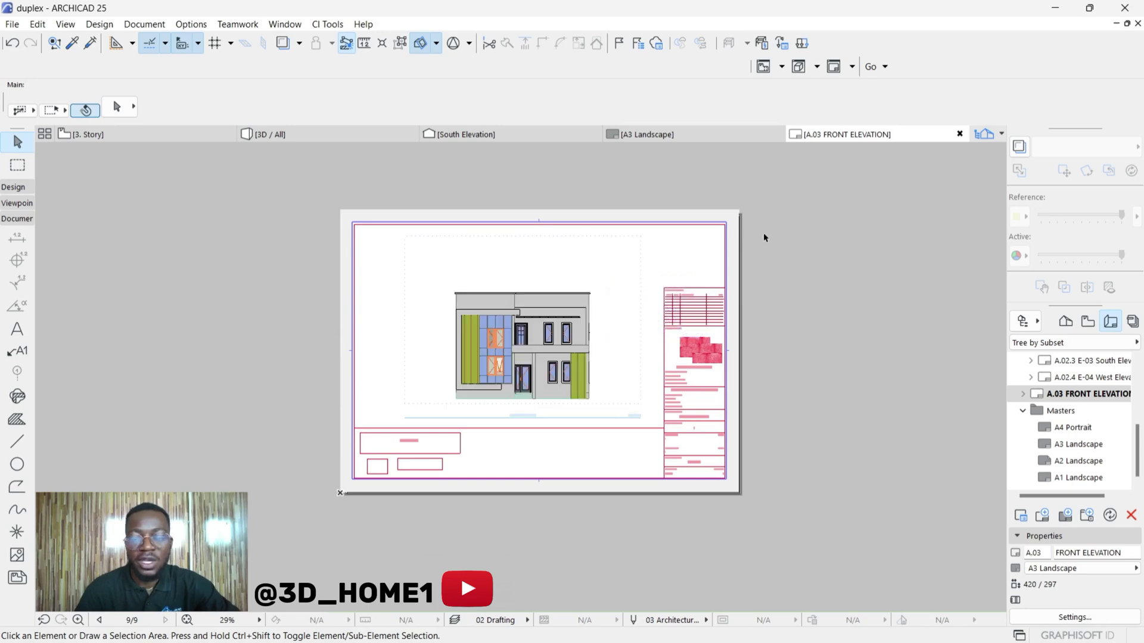
left_click(258, 631)
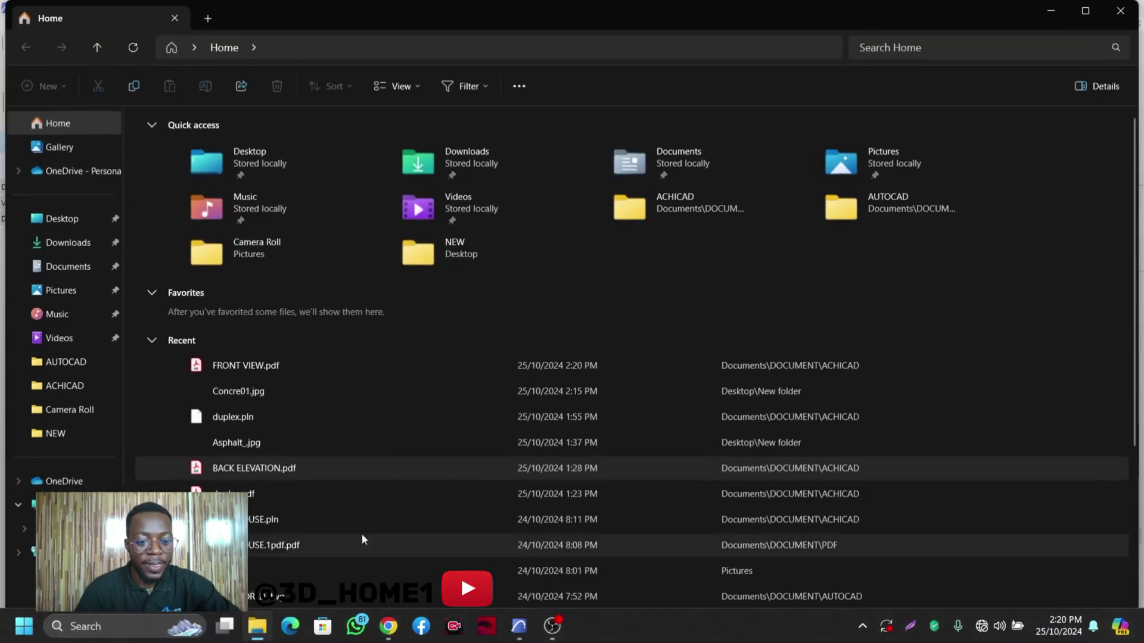
double_click(235, 367)
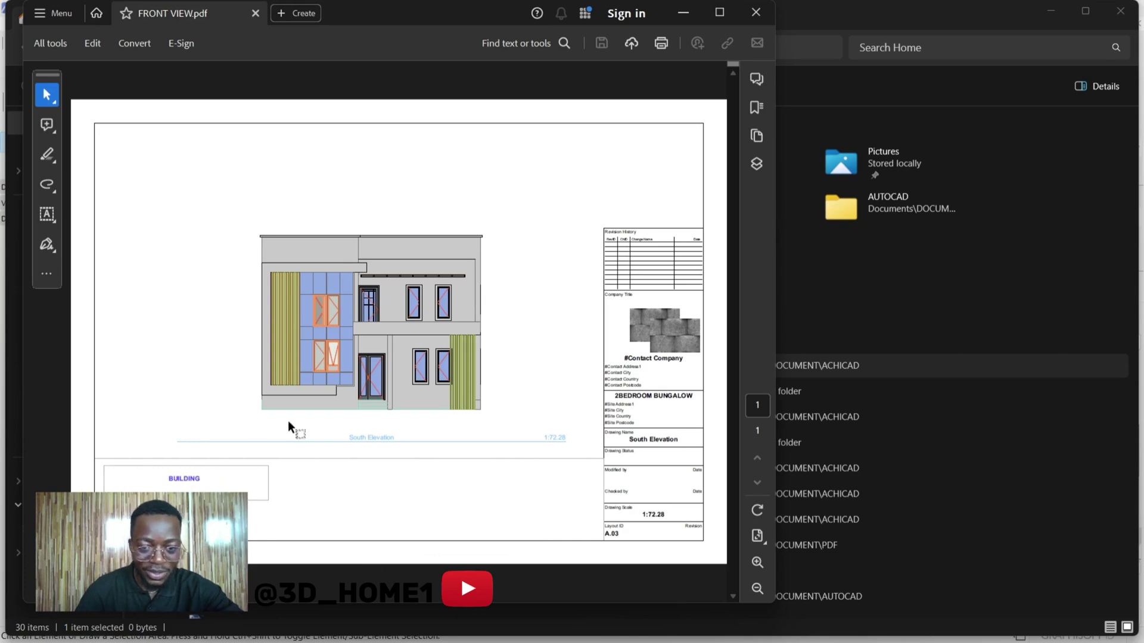
Step: Check the single A3 FRONT VIEW.pdf sheet at 1:72.28, then close Acrobat
left_click(756, 19)
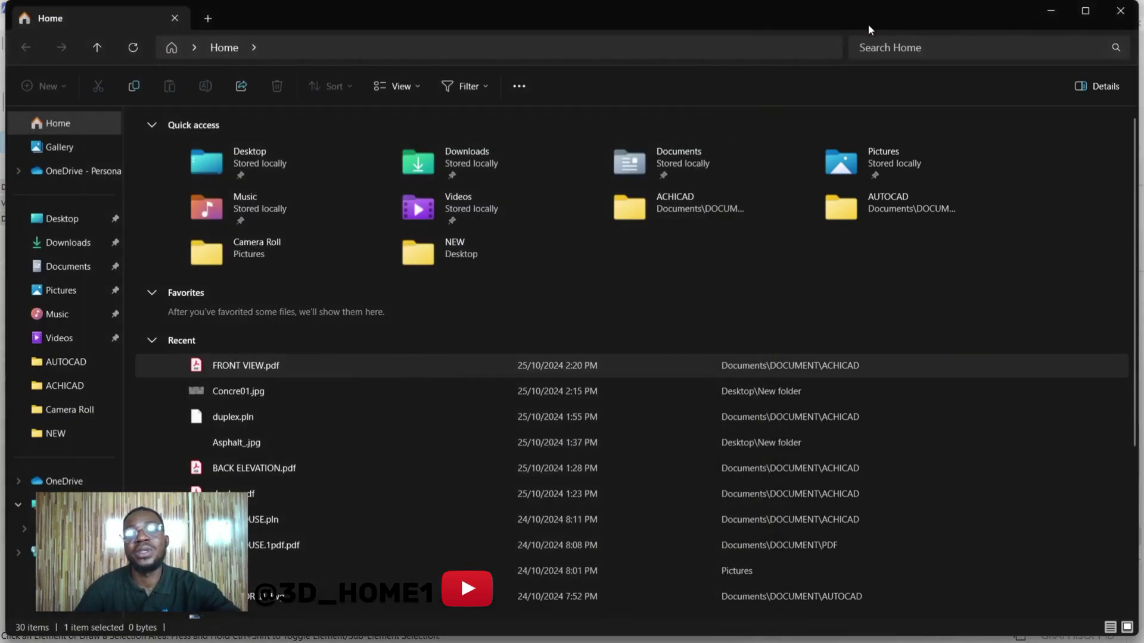
Step: Close File Explorer and zoom into the A.03 FRONT ELEVATION layout in ARCHICAD
left_click(1121, 11)
scroll(533, 392, "up", 4)
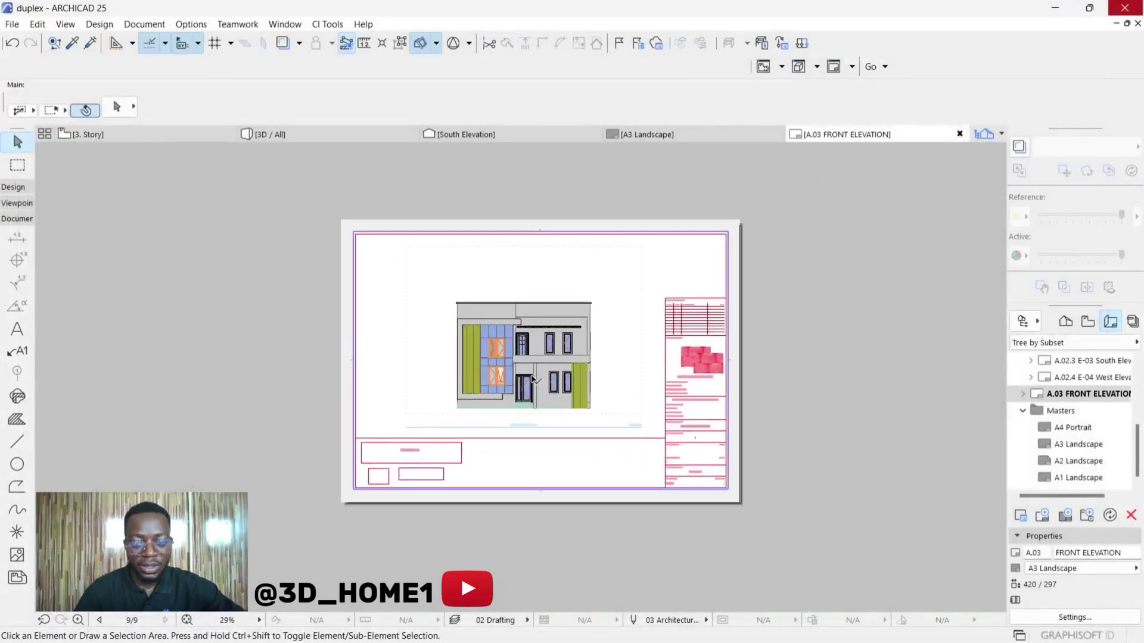